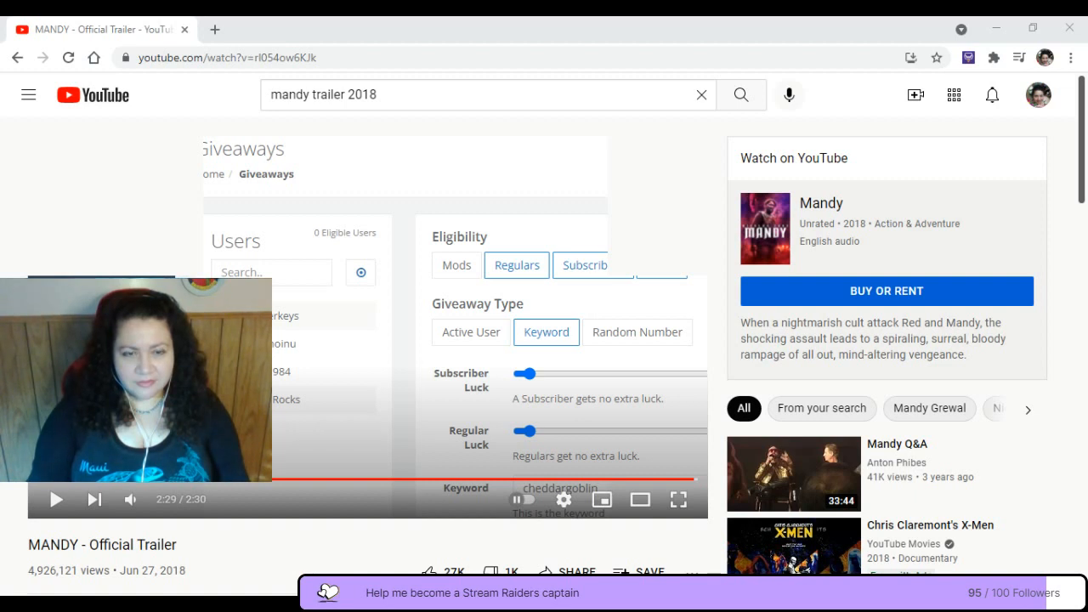
Switch to Paint, paste the tribal turtle image and place it in the middle of the canvas
{"action": "key", "text": "alt+Tab"}
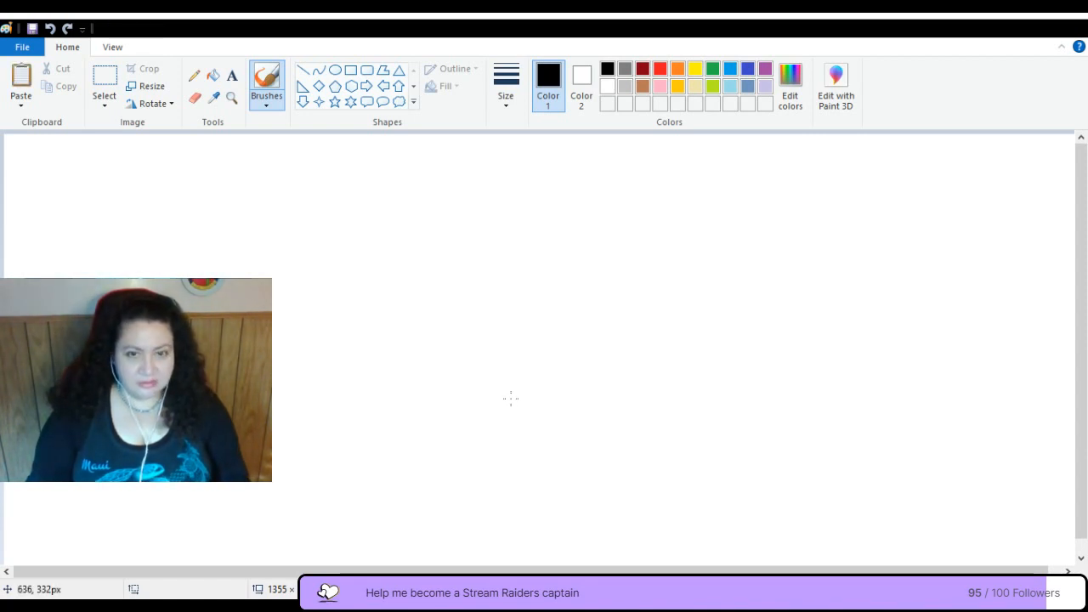
{"action": "key", "text": "ctrl+v"}
{"action": "left_click_drag", "start_coordinate": [166, 298], "coordinate": [492, 299]}
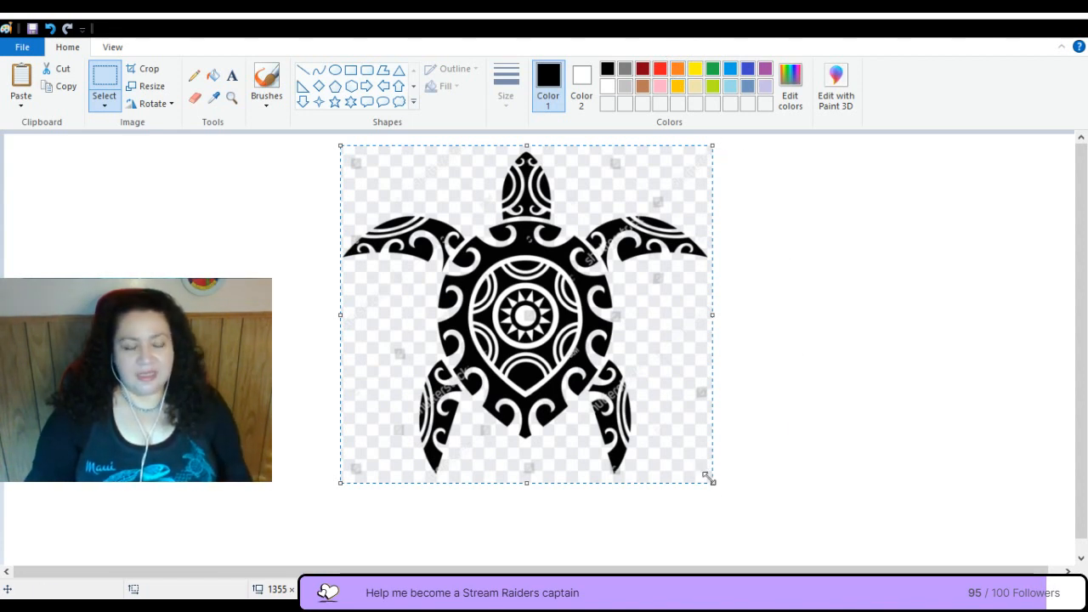
Enlarge the pasted turtle image to about 567 × 559 px
{"action": "left_click_drag", "start_coordinate": [707, 475], "coordinate": [779, 562]}
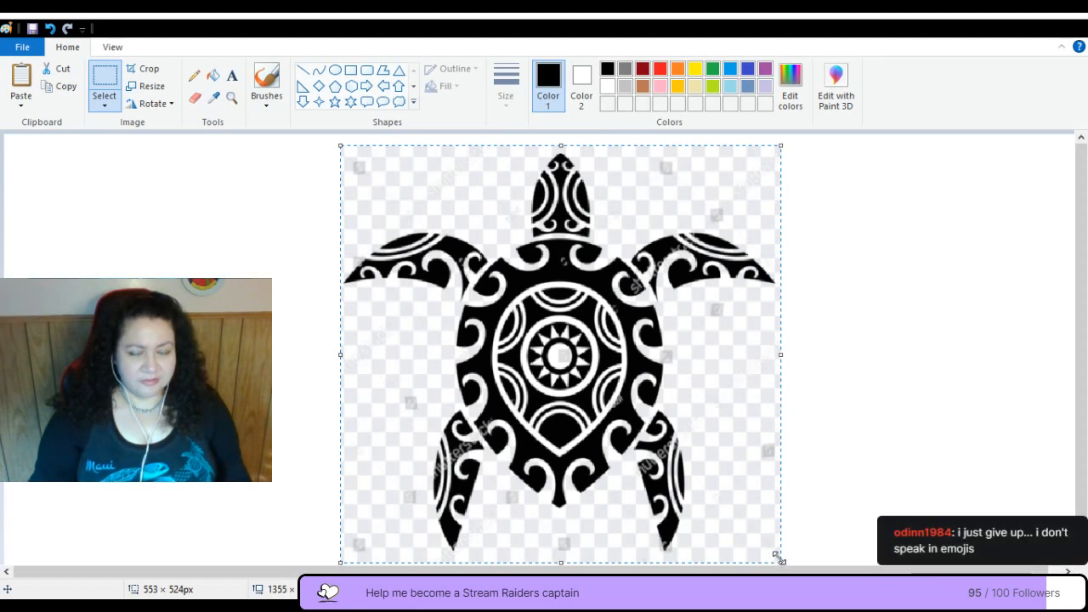
{"action": "left_click_drag", "start_coordinate": [778, 558], "coordinate": [780, 564]}
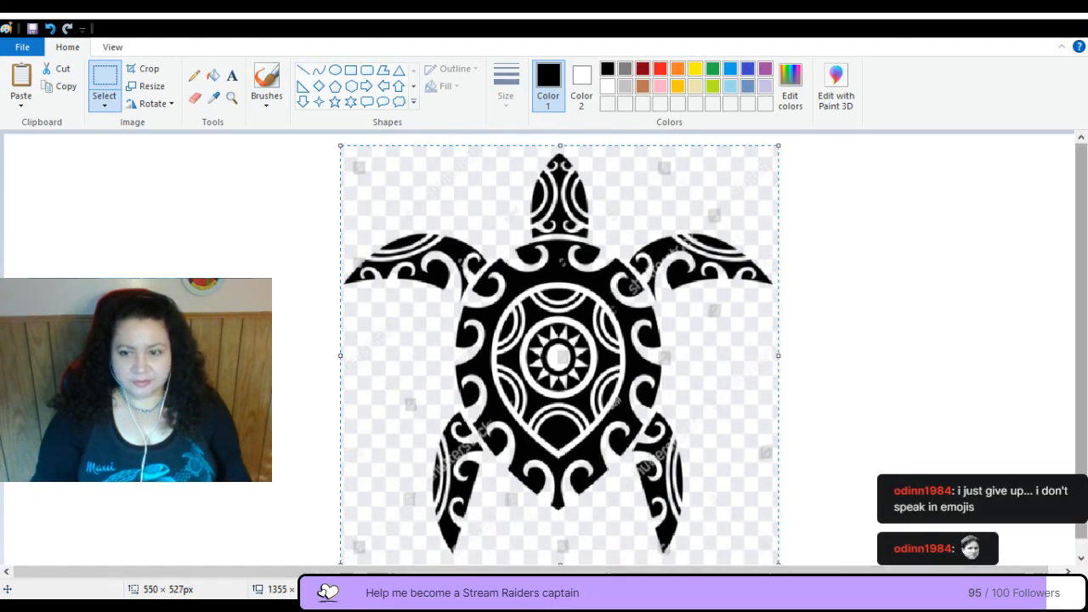
{"action": "left_click_drag", "start_coordinate": [1082, 514], "coordinate": [1087, 528]}
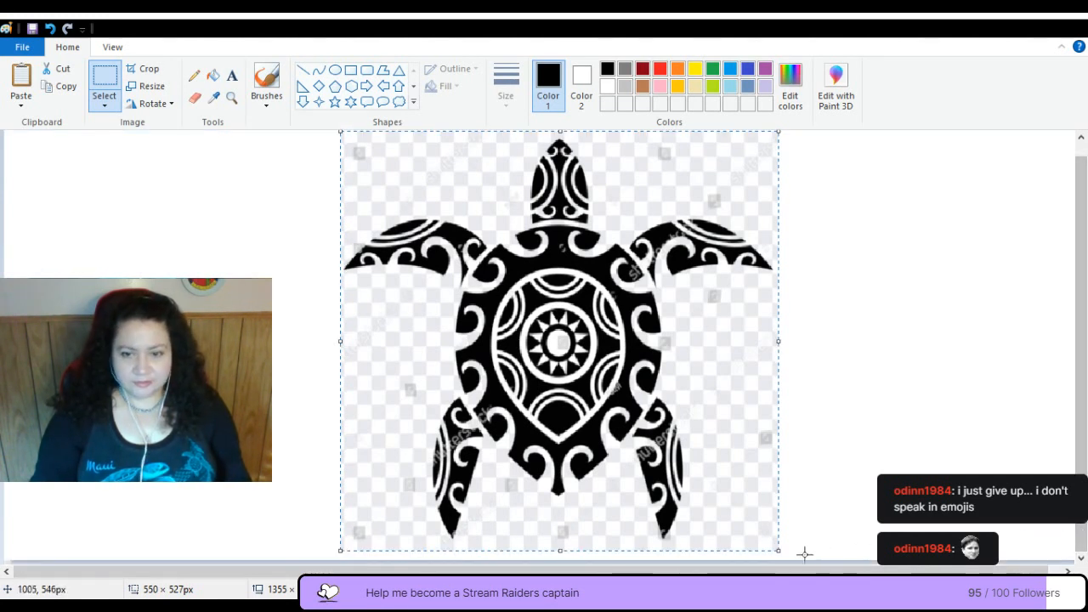
{"action": "left_click_drag", "start_coordinate": [777, 550], "coordinate": [788, 572]}
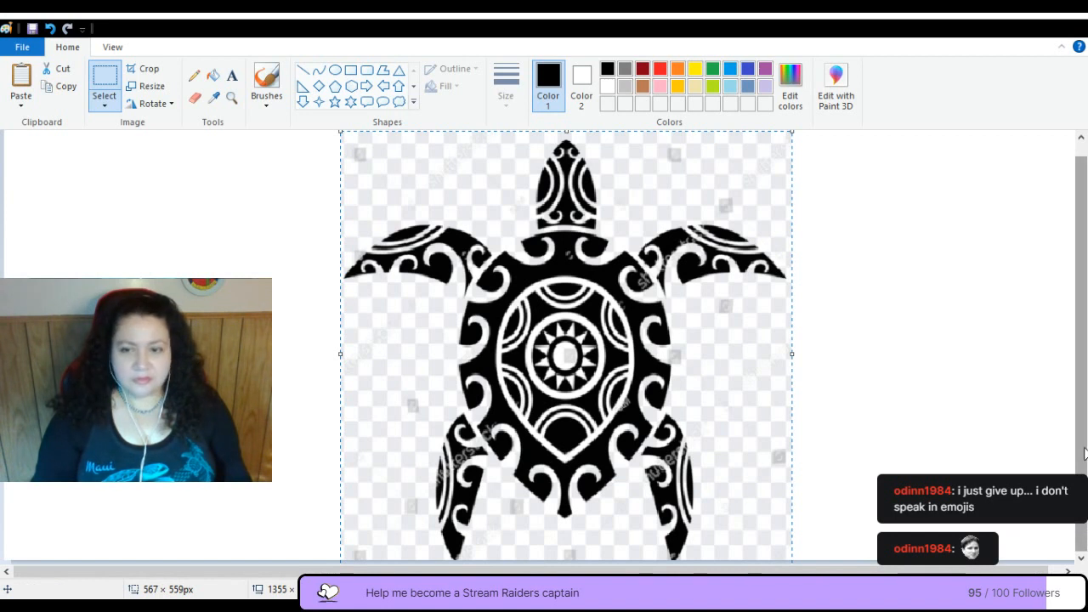
{"action": "mouse_move", "coordinate": [1085, 453]}
{"action": "left_mouse_down"}
{"action": "mouse_move", "coordinate": [1086, 436]}
{"action": "mouse_move", "coordinate": [1087, 451]}
{"action": "left_mouse_up"}
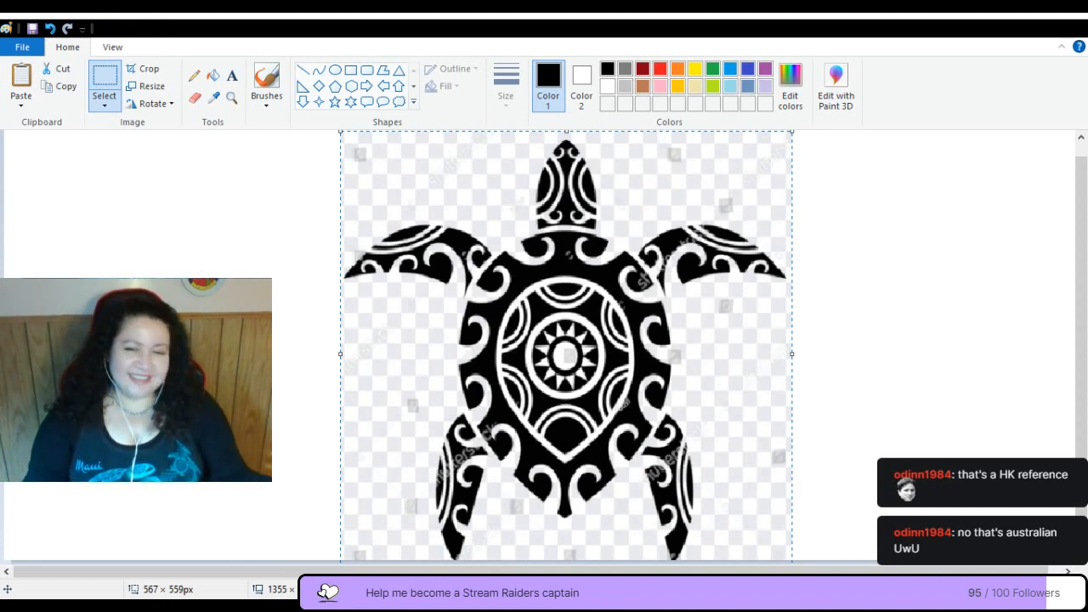
Paste the red tribal heart, try it on the turtle's shell, and move it to the blank area left of the turtle
{"action": "key", "text": "ctrl+v"}
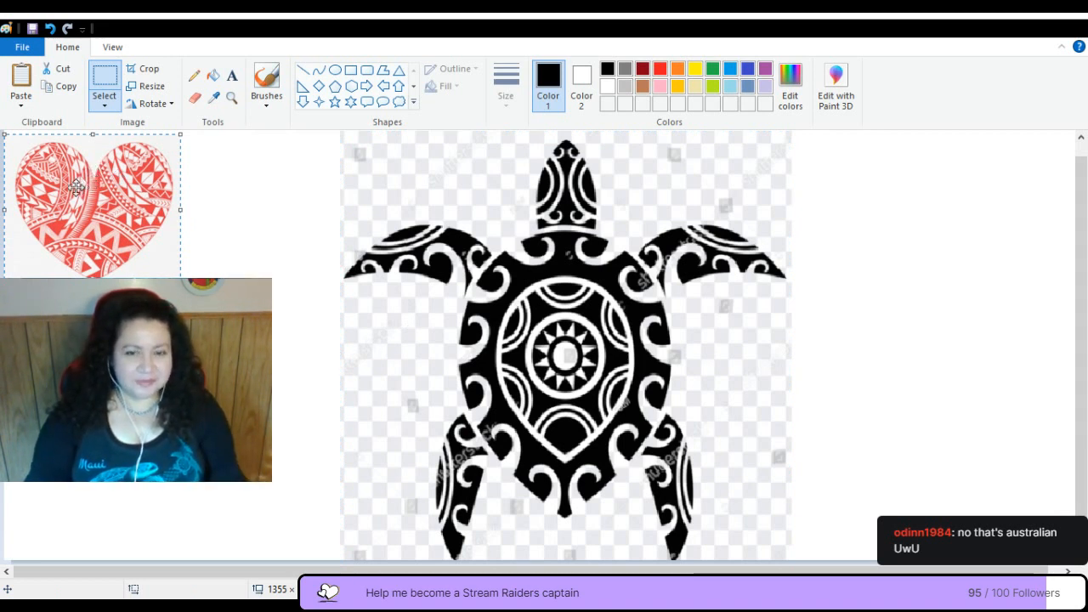
{"action": "left_click_drag", "start_coordinate": [77, 187], "coordinate": [548, 332]}
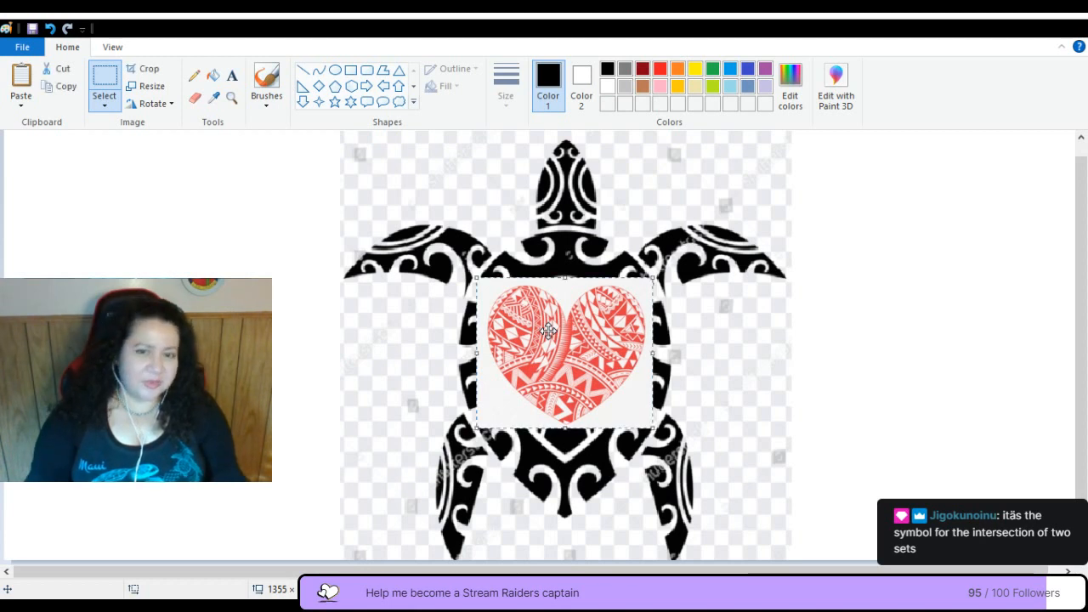
{"action": "key", "text": "Escape"}
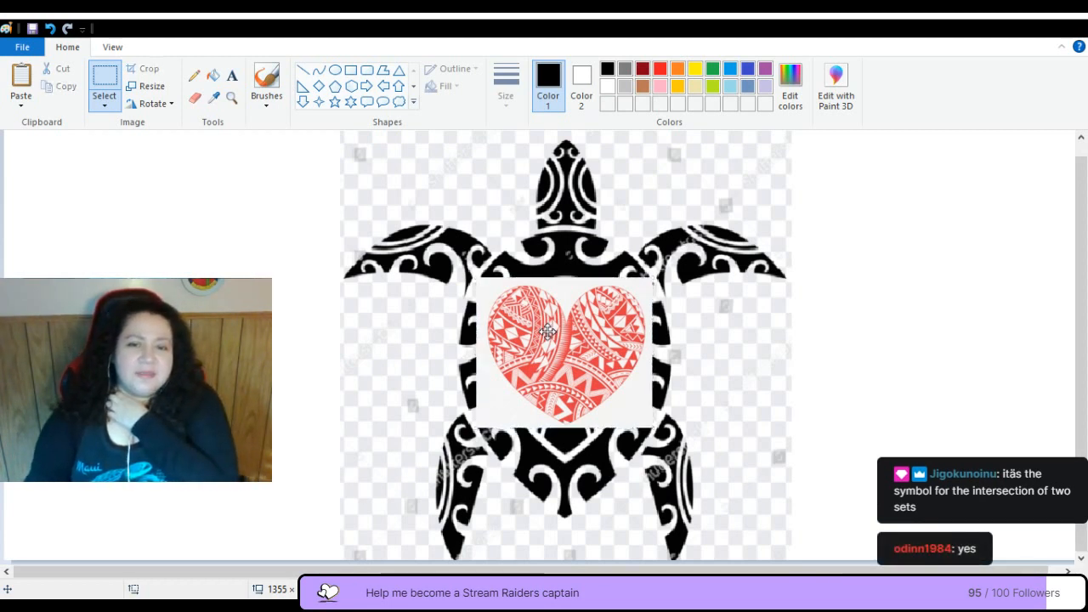
{"action": "left_click_drag", "start_coordinate": [547, 332], "coordinate": [168, 262]}
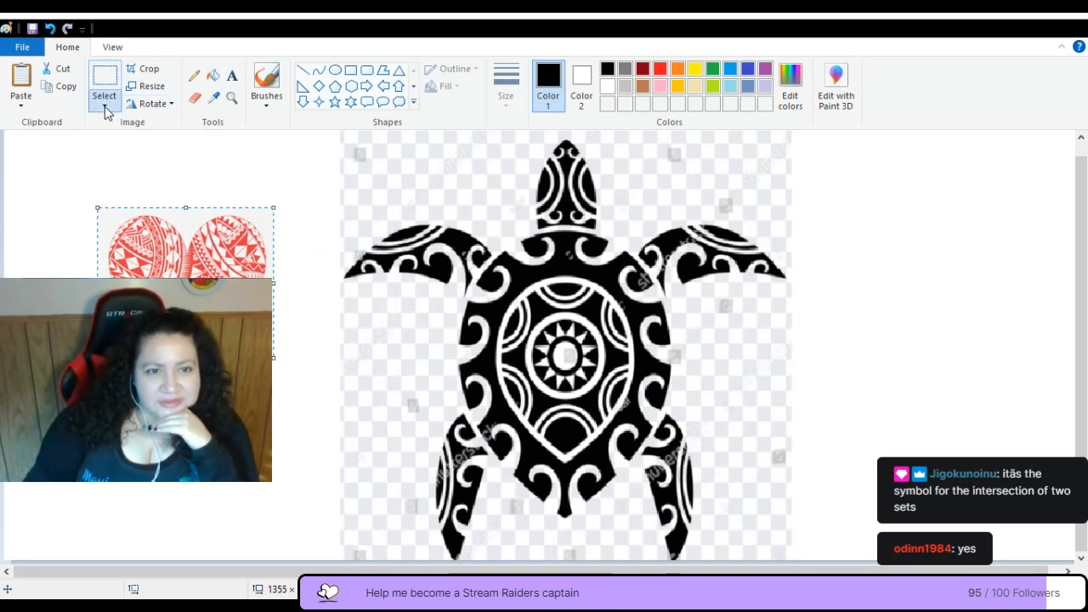
Try to cut out the red heart with a free-form selection and place it over the turtle's shell
{"action": "left_click", "coordinate": [102, 164]}
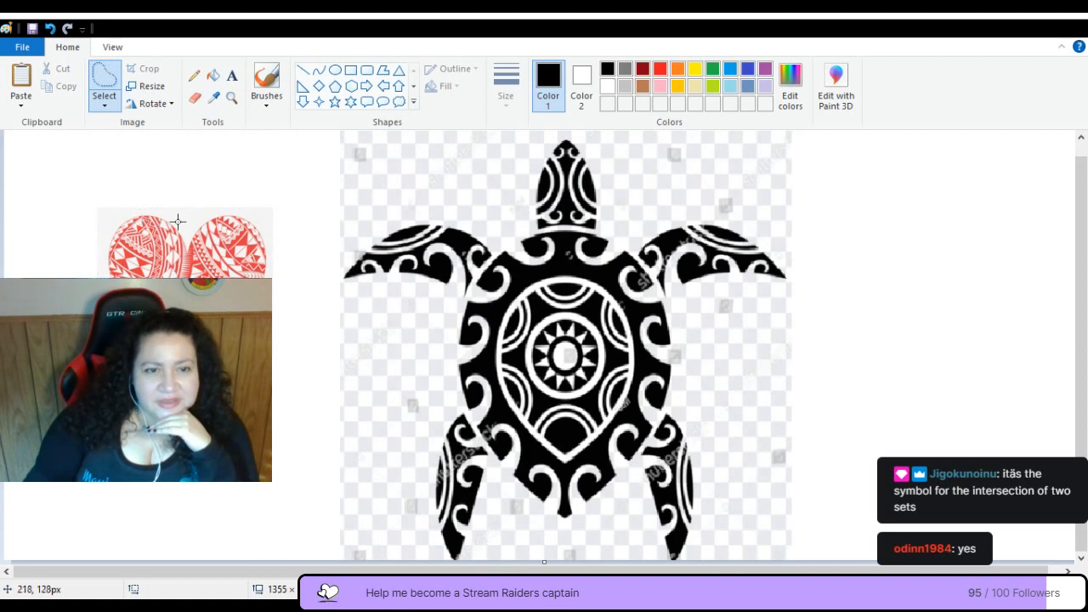
{"action": "left_click_drag", "start_coordinate": [189, 241], "coordinate": [168, 212]}
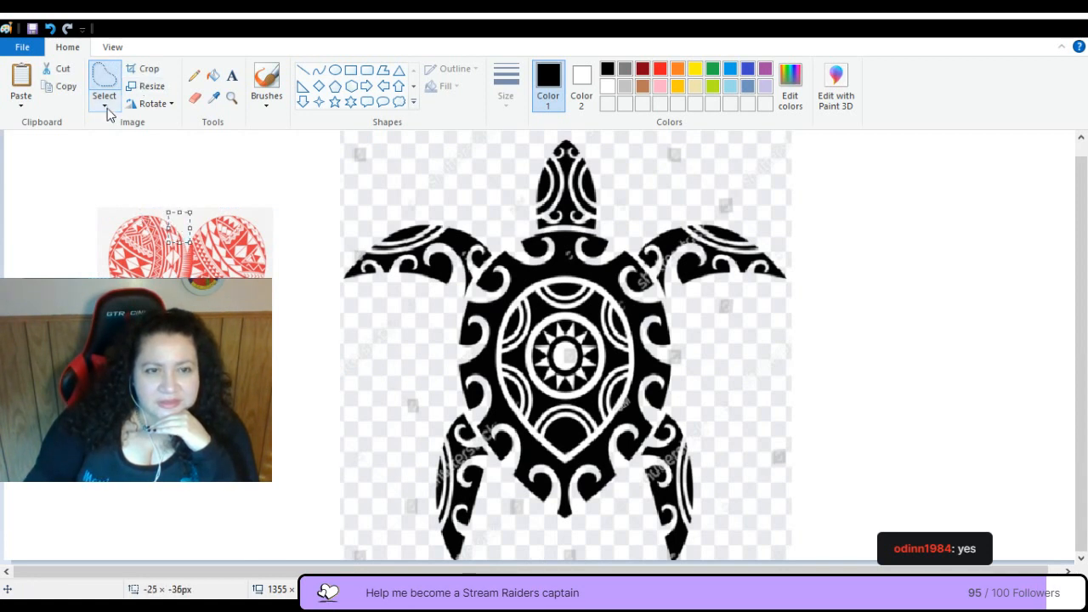
{"action": "left_click", "coordinate": [117, 165]}
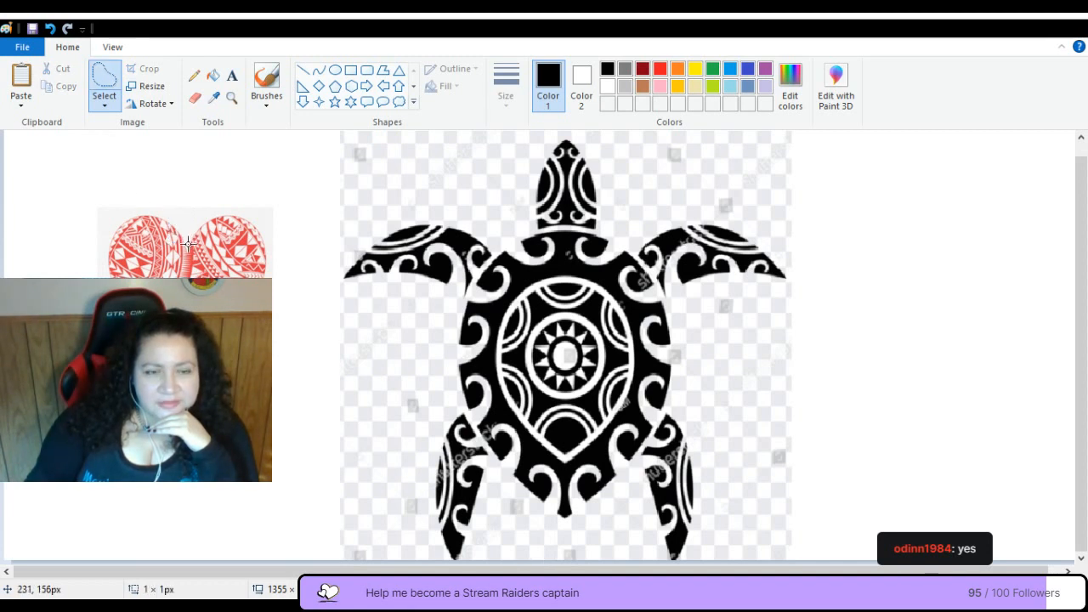
{"action": "mouse_move", "coordinate": [189, 244]}
{"action": "left_mouse_down"}
{"action": "mouse_move", "coordinate": [157, 212]}
{"action": "mouse_move", "coordinate": [128, 209]}
{"action": "mouse_move", "coordinate": [107, 234]}
{"action": "mouse_move", "coordinate": [101, 273]}
{"action": "mouse_move", "coordinate": [273, 291]}
{"action": "mouse_move", "coordinate": [278, 238]}
{"action": "mouse_move", "coordinate": [266, 219]}
{"action": "mouse_move", "coordinate": [228, 205]}
{"action": "mouse_move", "coordinate": [188, 241]}
{"action": "left_mouse_up"}
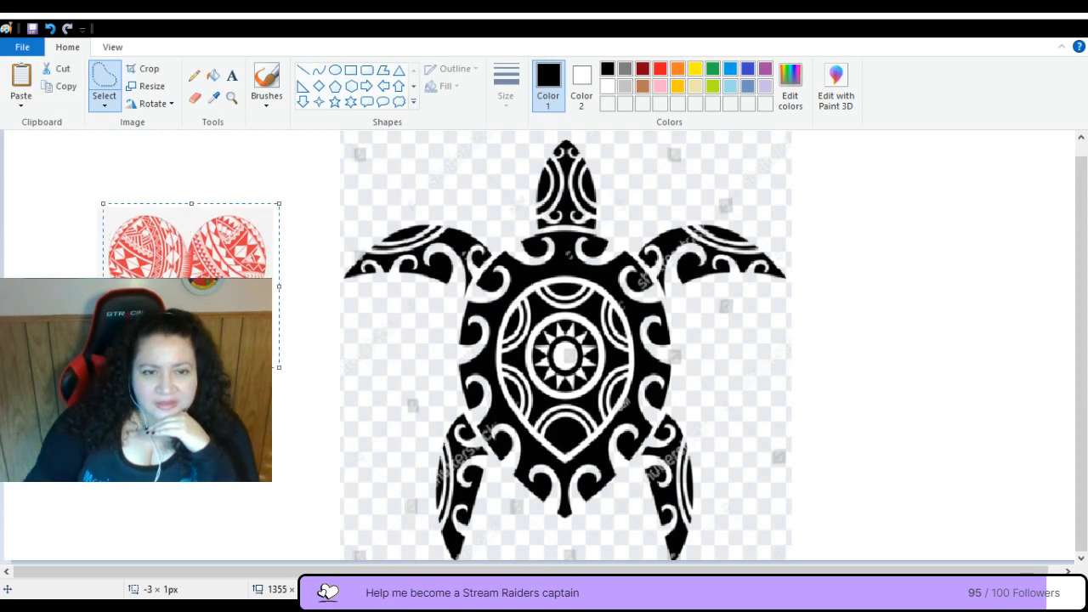
{"action": "left_click_drag", "start_coordinate": [170, 279], "coordinate": [547, 366]}
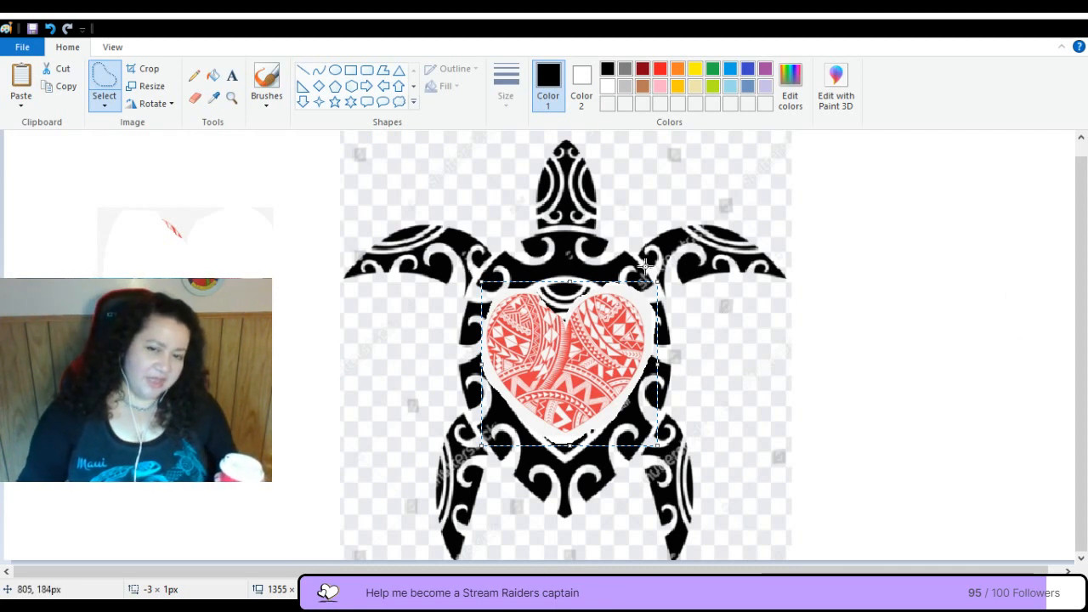
Deselect the heart cutout and undo its placement on the turtle's shell
{"action": "left_click", "coordinate": [987, 366]}
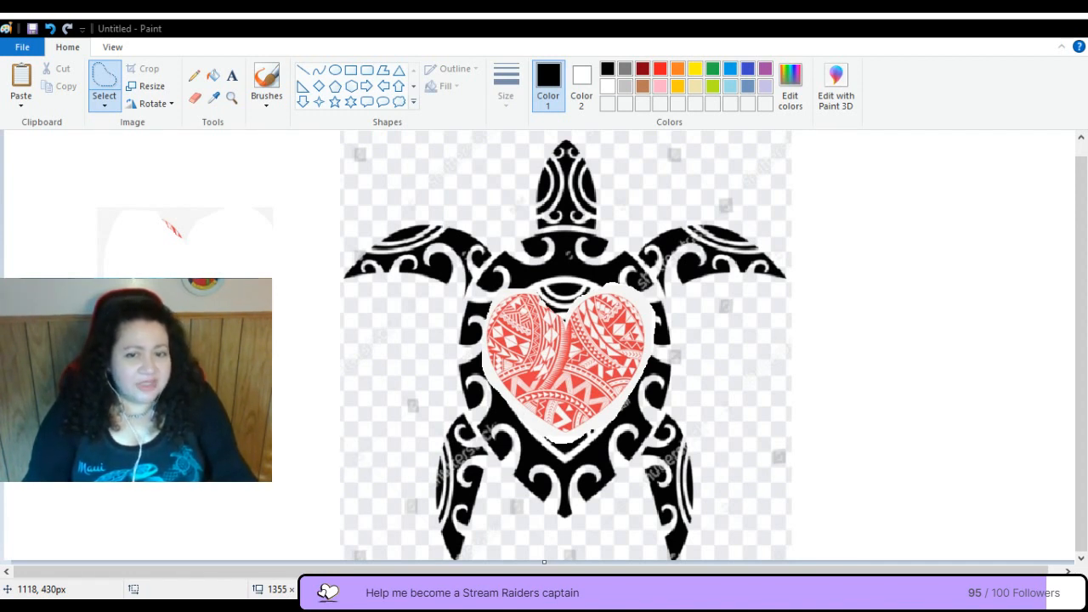
{"action": "left_click", "coordinate": [780, 35]}
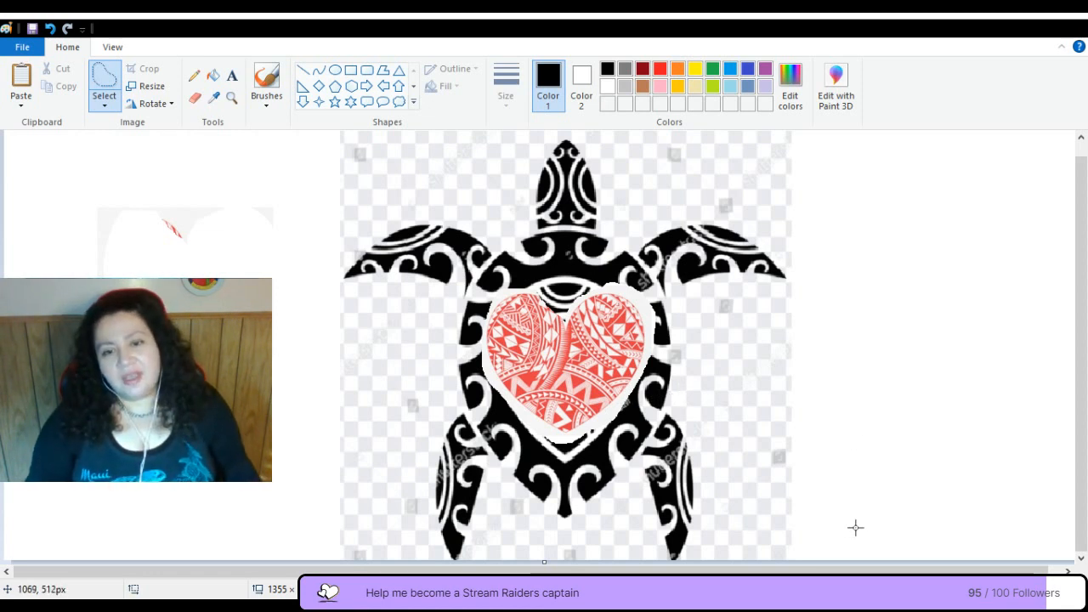
{"action": "left_click", "coordinate": [50, 31]}
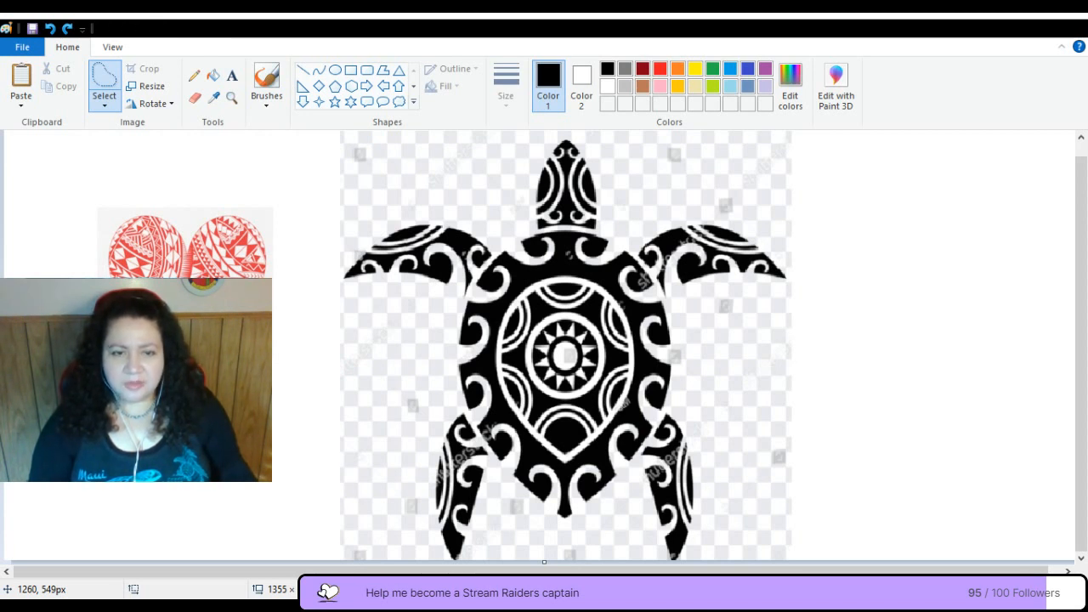
Paste the plumeria flower, enlarge it to about 239 × 214 px and move it to the blank area right of the turtle
{"action": "key", "text": "ctrl+v"}
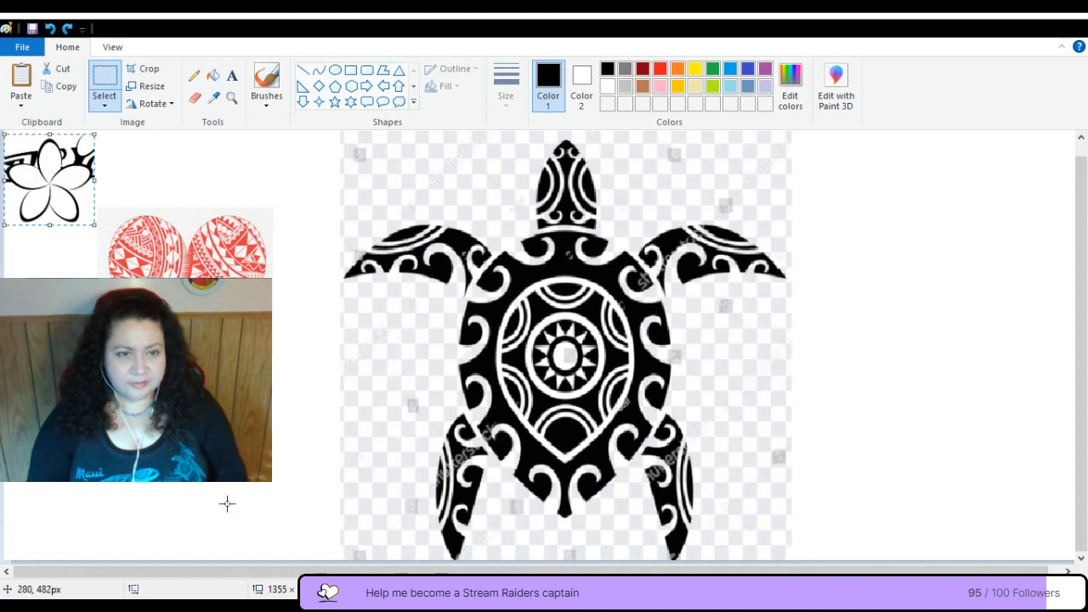
{"action": "key", "text": "ctrl+z"}
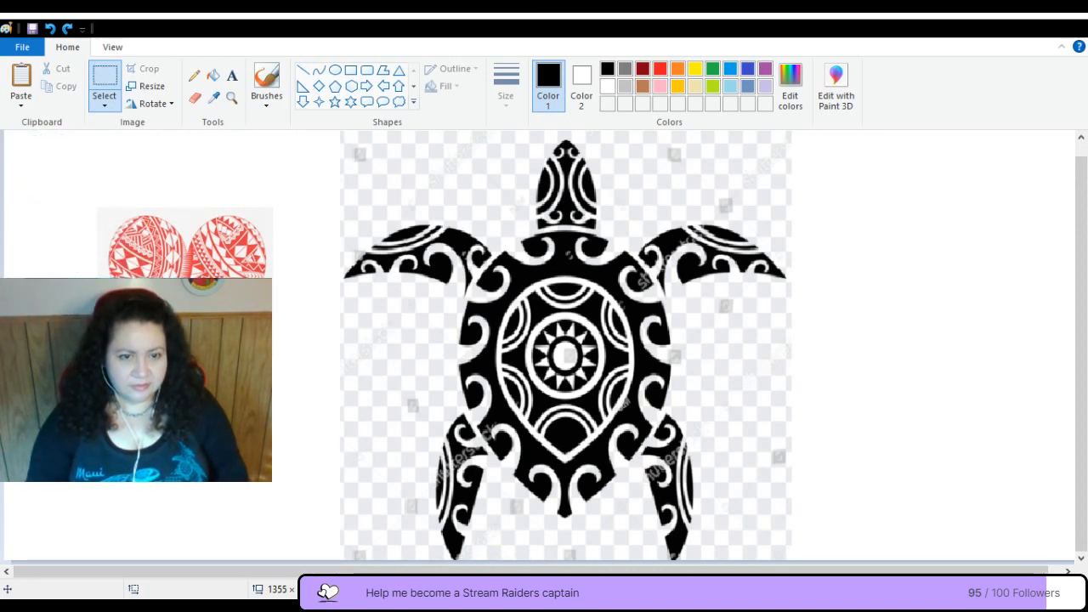
{"action": "key", "text": "ctrl+a"}
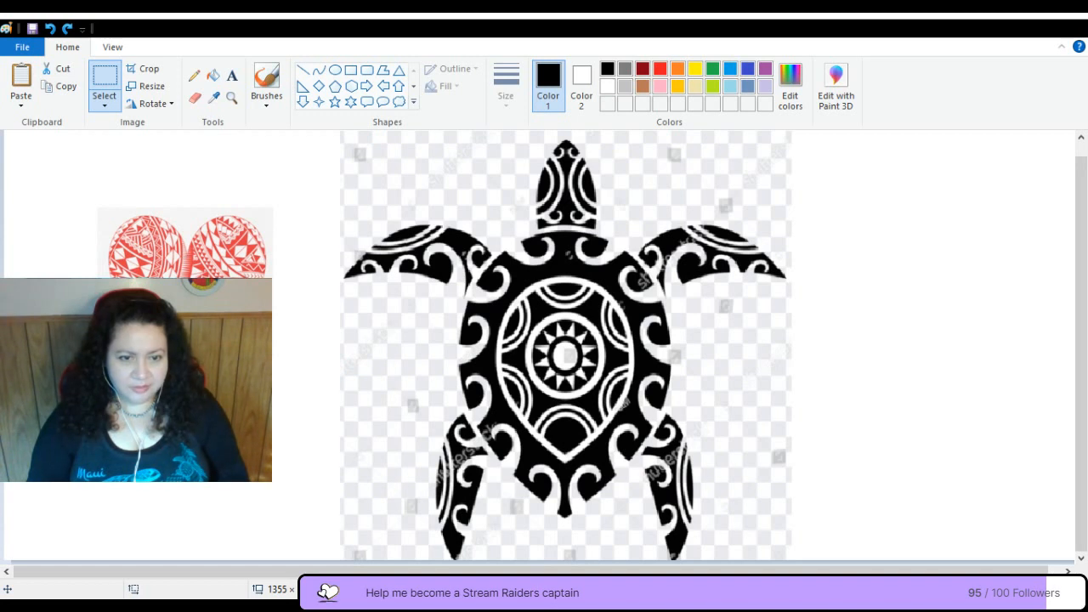
{"action": "left_click_drag", "start_coordinate": [243, 468], "coordinate": [325, 536]}
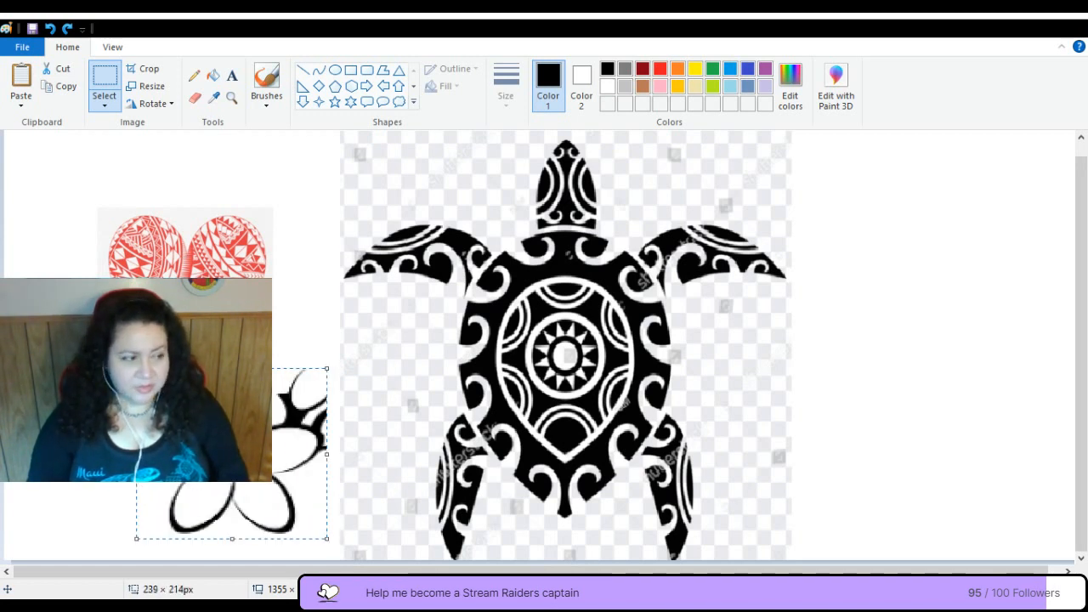
{"action": "left_click_drag", "start_coordinate": [181, 456], "coordinate": [917, 271]}
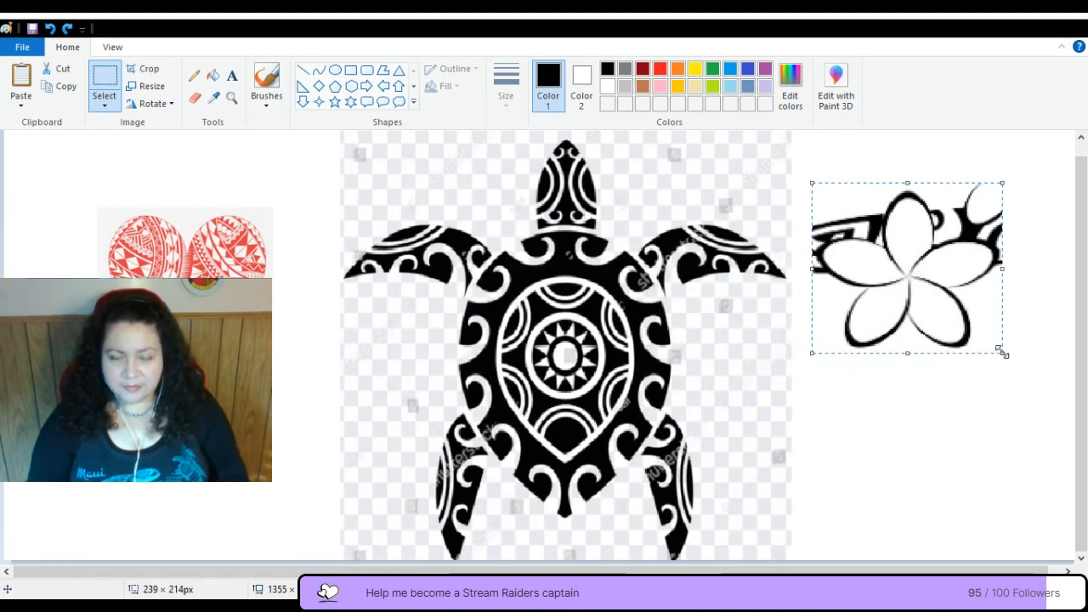
Enlarge the flower to about 277 × 252 px, try it over the turtle, and return it to the blank area on the right
{"action": "left_click_drag", "start_coordinate": [1001, 350], "coordinate": [1033, 384]}
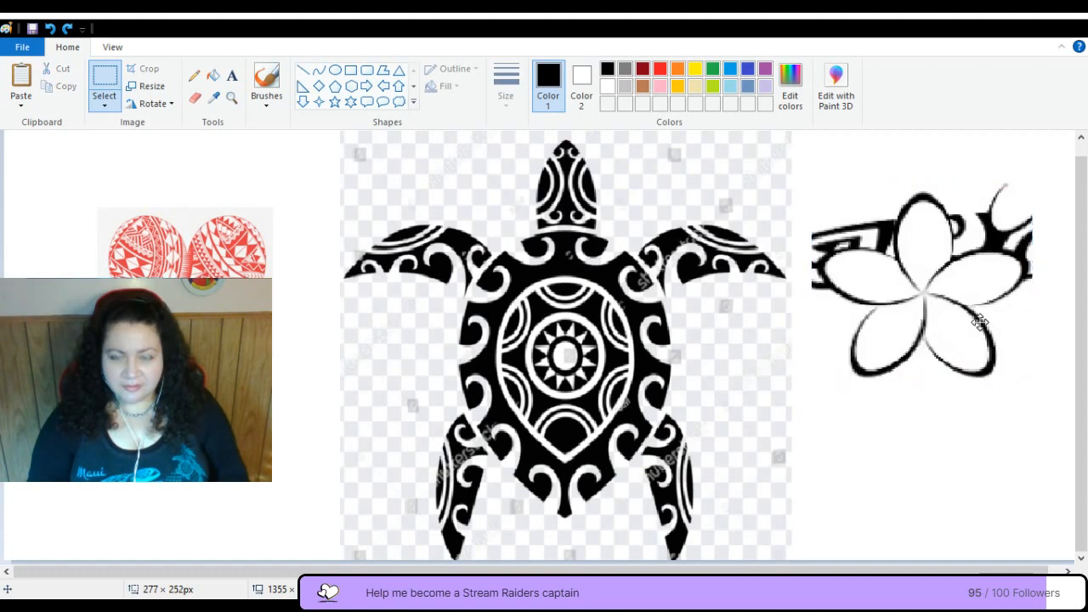
{"action": "left_click_drag", "start_coordinate": [980, 321], "coordinate": [801, 344]}
{"action": "left_click_drag", "start_coordinate": [754, 358], "coordinate": [966, 310]}
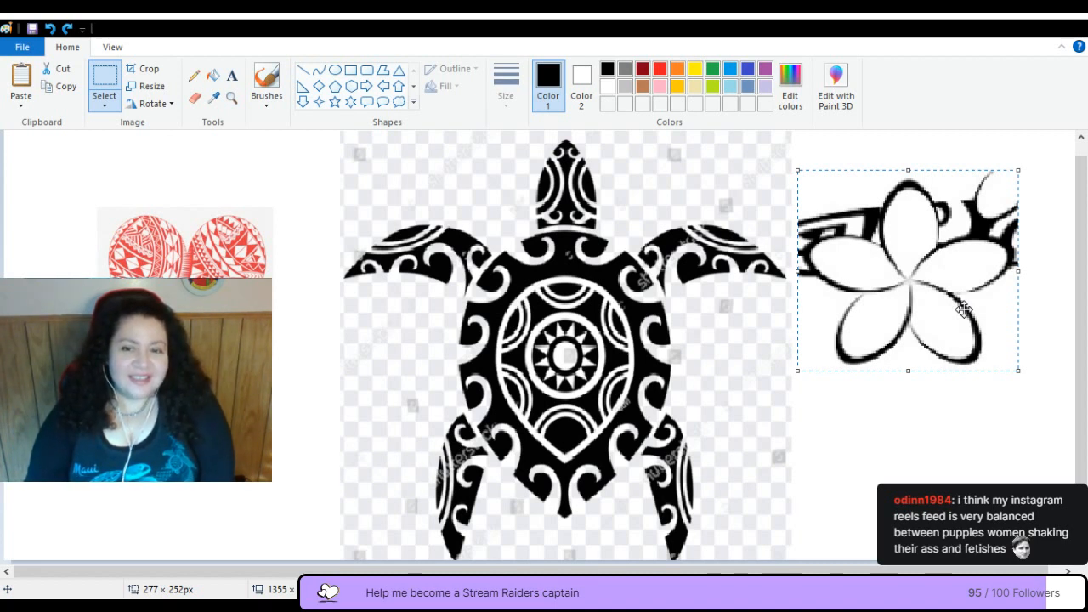
Trace the plumeria flower's outline with a free-form selection and move the cutout onto the center of the turtle's shell
{"action": "left_click", "coordinate": [100, 162]}
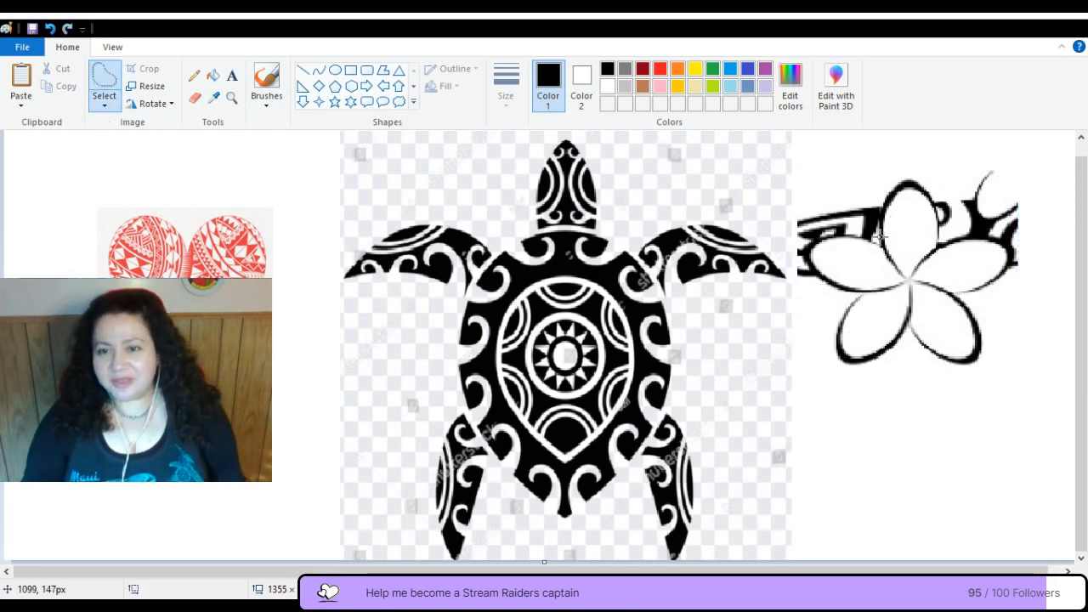
{"action": "mouse_move", "coordinate": [880, 241]}
{"action": "left_mouse_down"}
{"action": "mouse_move", "coordinate": [892, 177]}
{"action": "mouse_move", "coordinate": [916, 175]}
{"action": "mouse_move", "coordinate": [940, 200]}
{"action": "left_mouse_up"}
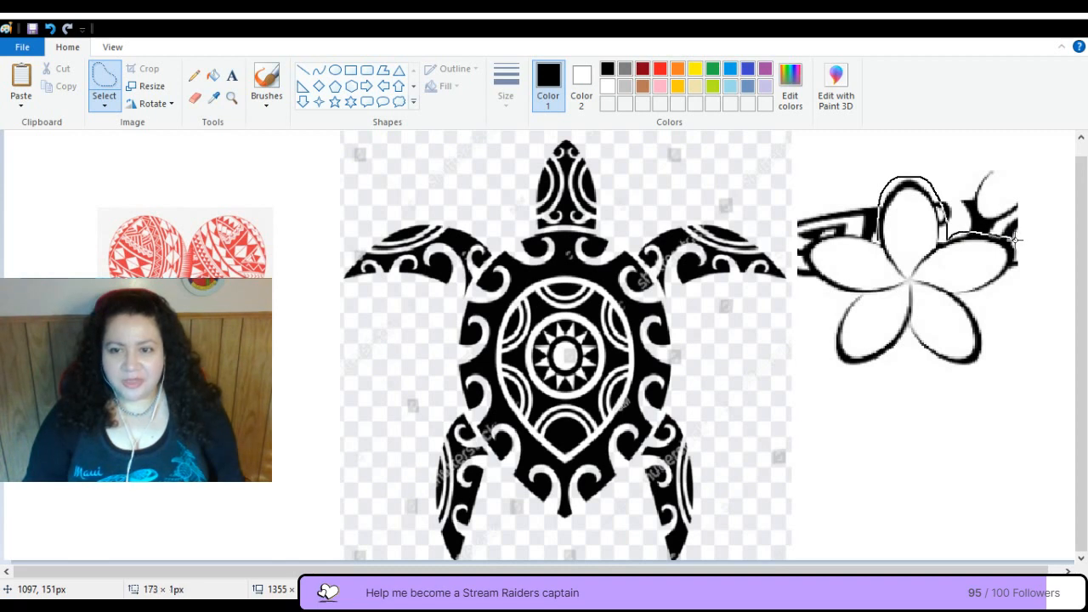
{"action": "mouse_move", "coordinate": [1022, 251]}
{"action": "left_mouse_down"}
{"action": "mouse_move", "coordinate": [1001, 299]}
{"action": "mouse_move", "coordinate": [961, 298]}
{"action": "mouse_move", "coordinate": [989, 318]}
{"action": "mouse_move", "coordinate": [992, 360]}
{"action": "mouse_move", "coordinate": [952, 373]}
{"action": "mouse_move", "coordinate": [919, 359]}
{"action": "mouse_move", "coordinate": [911, 332]}
{"action": "mouse_move", "coordinate": [870, 361]}
{"action": "mouse_move", "coordinate": [839, 355]}
{"action": "mouse_move", "coordinate": [832, 303]}
{"action": "mouse_move", "coordinate": [846, 292]}
{"action": "mouse_move", "coordinate": [799, 243]}
{"action": "left_mouse_up"}
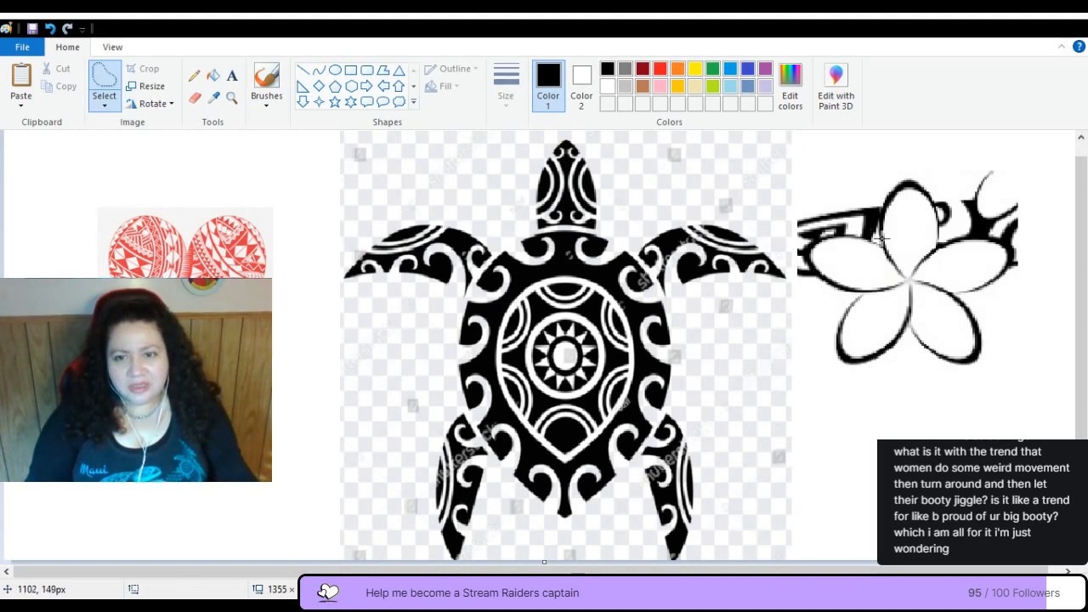
{"action": "mouse_move", "coordinate": [883, 244]}
{"action": "left_mouse_down"}
{"action": "mouse_move", "coordinate": [867, 223]}
{"action": "mouse_move", "coordinate": [881, 177]}
{"action": "mouse_move", "coordinate": [928, 176]}
{"action": "mouse_move", "coordinate": [943, 203]}
{"action": "left_mouse_up"}
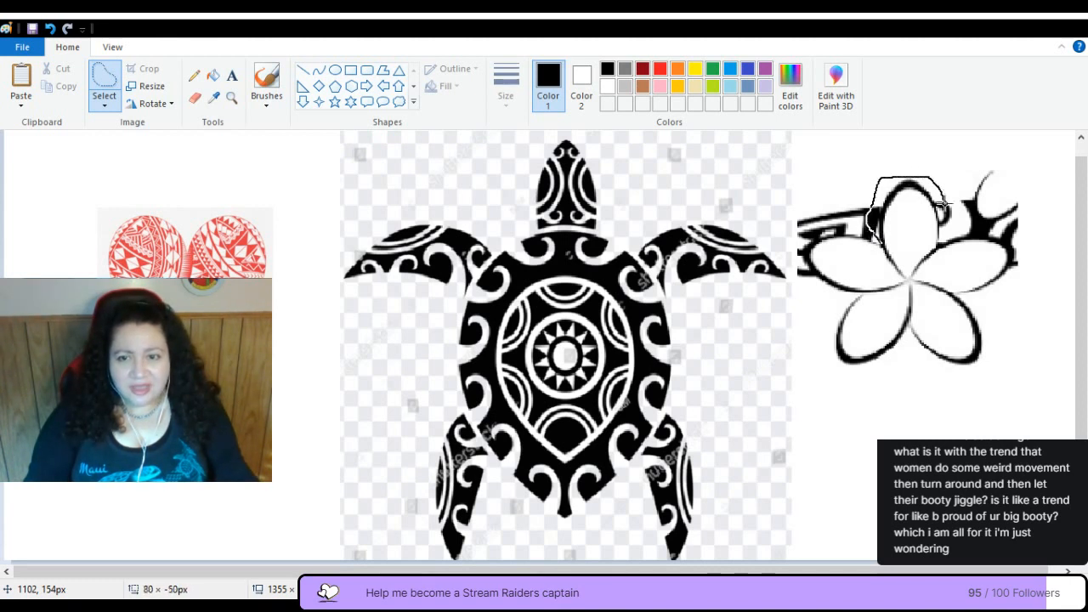
{"action": "mouse_move", "coordinate": [942, 242]}
{"action": "left_mouse_down"}
{"action": "mouse_move", "coordinate": [970, 229]}
{"action": "mouse_move", "coordinate": [1023, 249]}
{"action": "mouse_move", "coordinate": [1013, 283]}
{"action": "mouse_move", "coordinate": [962, 295]}
{"action": "mouse_move", "coordinate": [978, 335]}
{"action": "mouse_move", "coordinate": [911, 331]}
{"action": "mouse_move", "coordinate": [883, 359]}
{"action": "mouse_move", "coordinate": [853, 365]}
{"action": "mouse_move", "coordinate": [826, 346]}
{"action": "mouse_move", "coordinate": [845, 294]}
{"action": "mouse_move", "coordinate": [823, 287]}
{"action": "mouse_move", "coordinate": [804, 231]}
{"action": "left_mouse_up"}
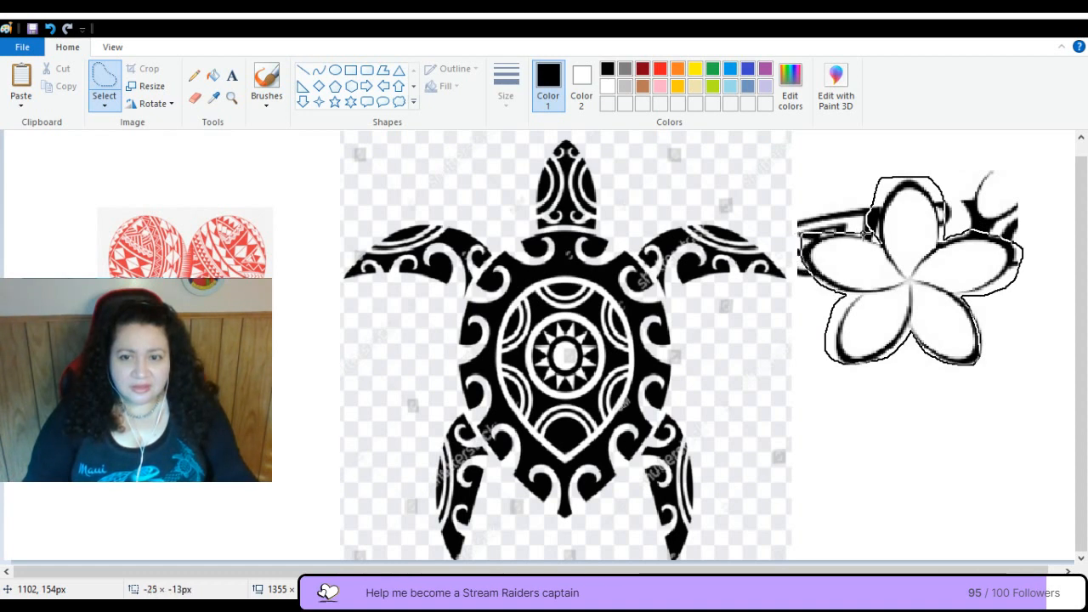
{"action": "left_click_drag", "start_coordinate": [872, 231], "coordinate": [874, 229]}
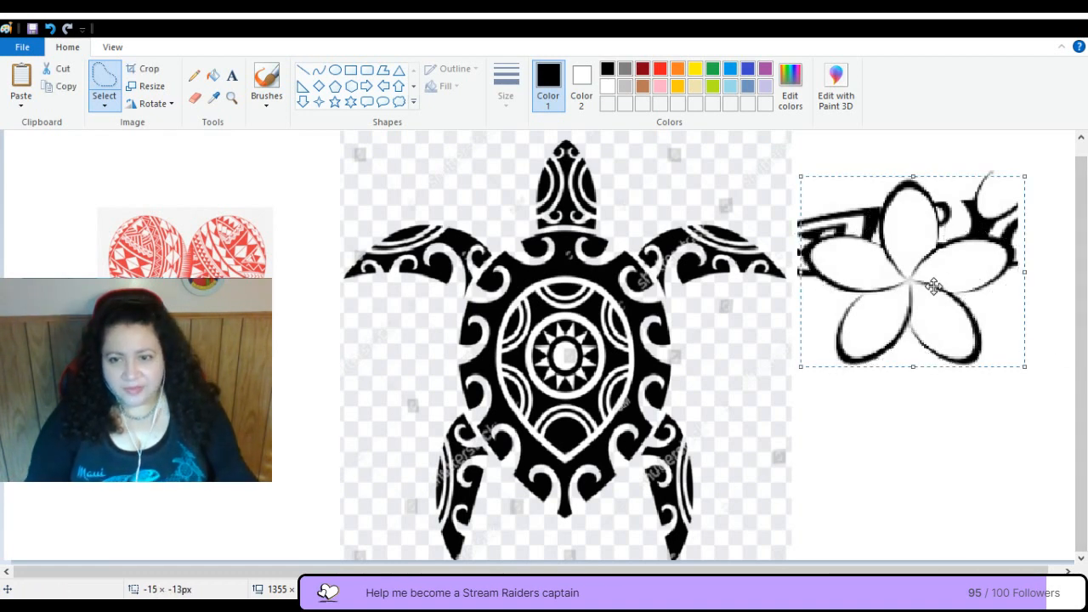
{"action": "left_click_drag", "start_coordinate": [930, 266], "coordinate": [571, 345]}
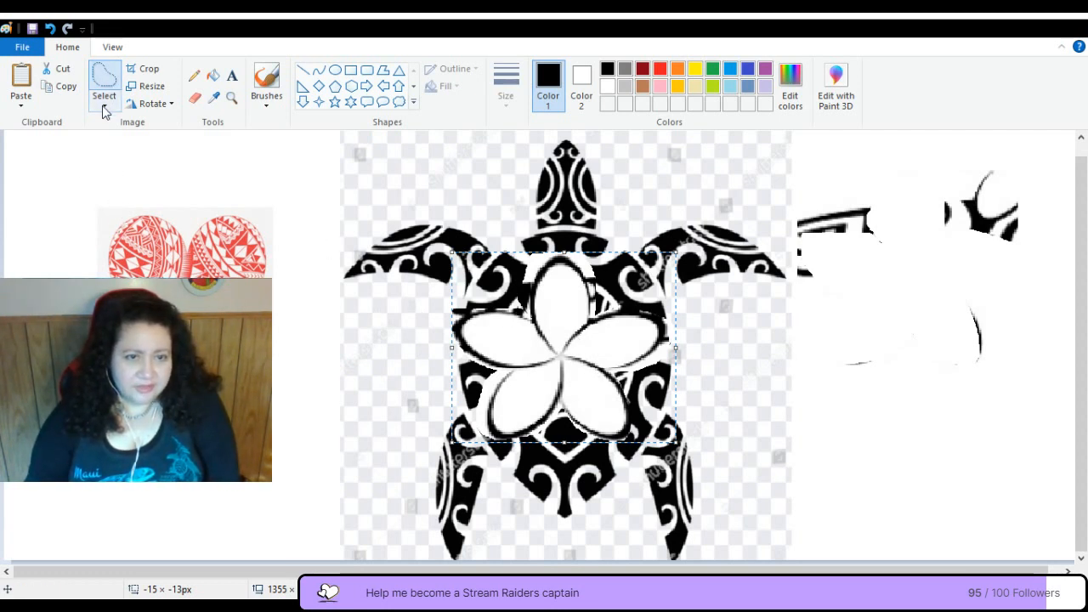
Select the red heart freehand and shrink it to about 165 × 152 px in the area left of the turtle
{"action": "left_click", "coordinate": [128, 158]}
{"action": "mouse_move", "coordinate": [192, 243]}
{"action": "left_mouse_down"}
{"action": "mouse_move", "coordinate": [141, 209]}
{"action": "mouse_move", "coordinate": [107, 240]}
{"action": "mouse_move", "coordinate": [102, 270]}
{"action": "mouse_move", "coordinate": [136, 349]}
{"action": "mouse_move", "coordinate": [186, 374]}
{"action": "left_mouse_up"}
{"action": "mouse_move", "coordinate": [255, 366]}
{"action": "left_mouse_down"}
{"action": "mouse_move", "coordinate": [279, 223]}
{"action": "mouse_move", "coordinate": [236, 200]}
{"action": "mouse_move", "coordinate": [199, 217]}
{"action": "mouse_move", "coordinate": [191, 238]}
{"action": "mouse_move", "coordinate": [287, 299]}
{"action": "mouse_move", "coordinate": [549, 314]}
{"action": "mouse_move", "coordinate": [564, 365]}
{"action": "mouse_move", "coordinate": [505, 364]}
{"action": "left_mouse_up"}
{"action": "key", "text": "ctrl+z"}
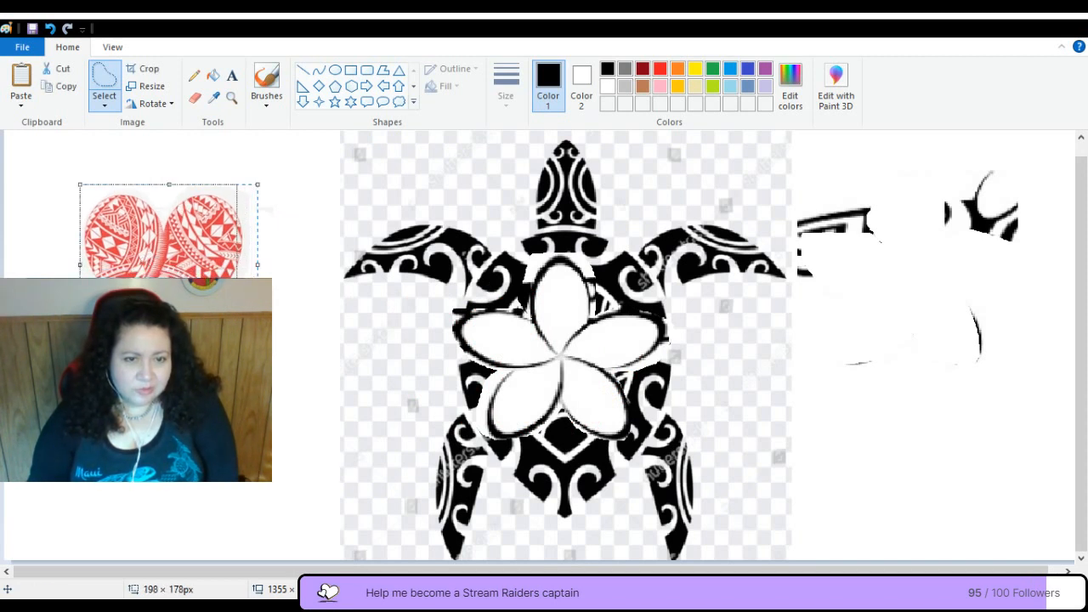
{"action": "key", "text": "ctrl+z"}
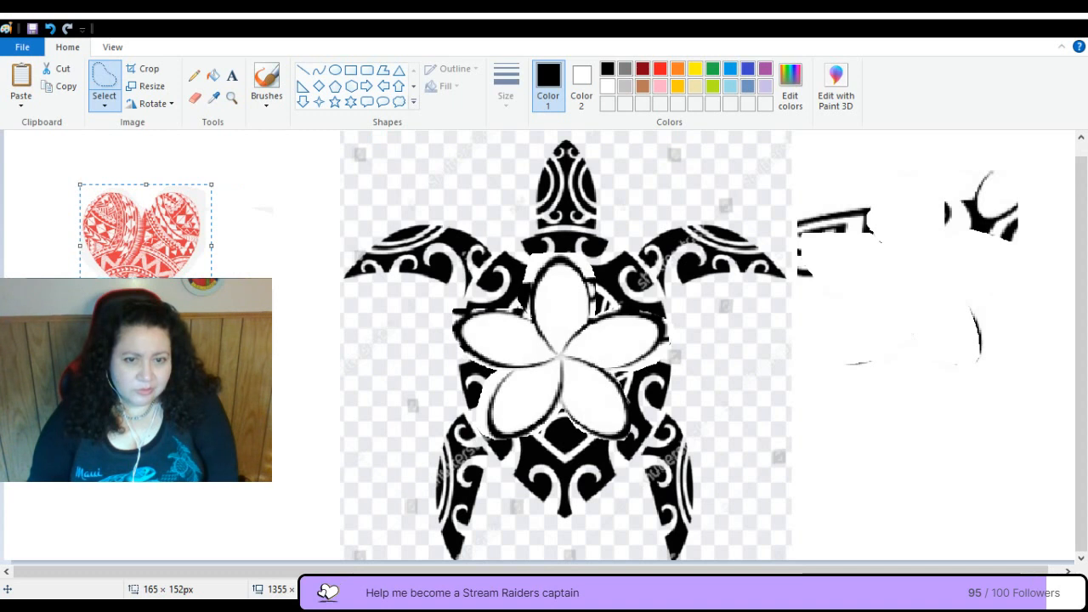
Shrink the red heart to about 91 × 91 px and place it at the center of the flower on the turtle's shell
{"action": "left_click_drag", "start_coordinate": [211, 278], "coordinate": [153, 257]}
{"action": "left_click_drag", "start_coordinate": [112, 215], "coordinate": [559, 355]}
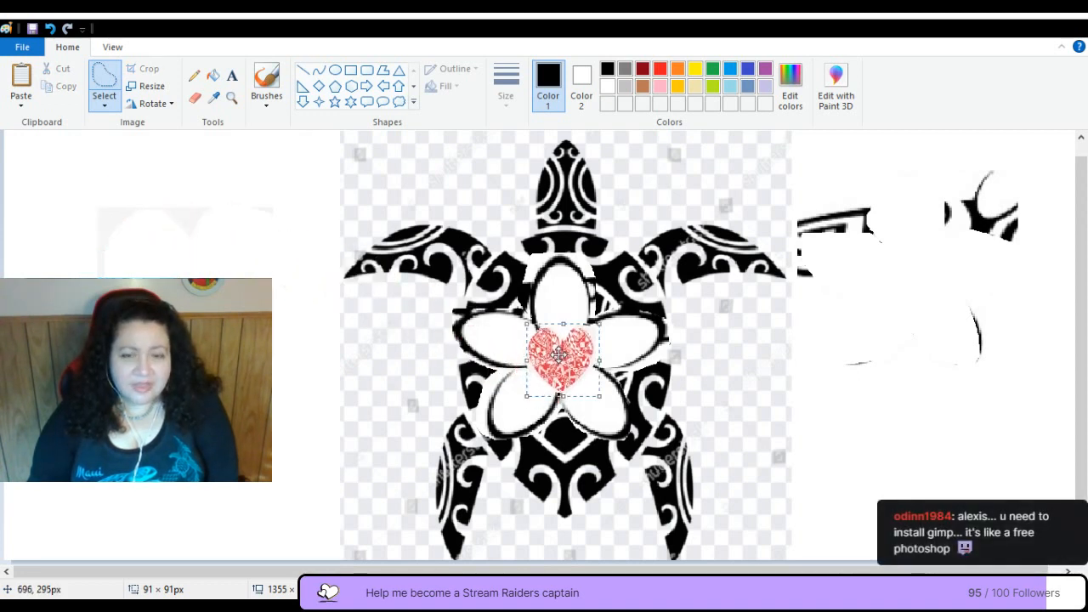
{"action": "left_click", "coordinate": [1061, 491]}
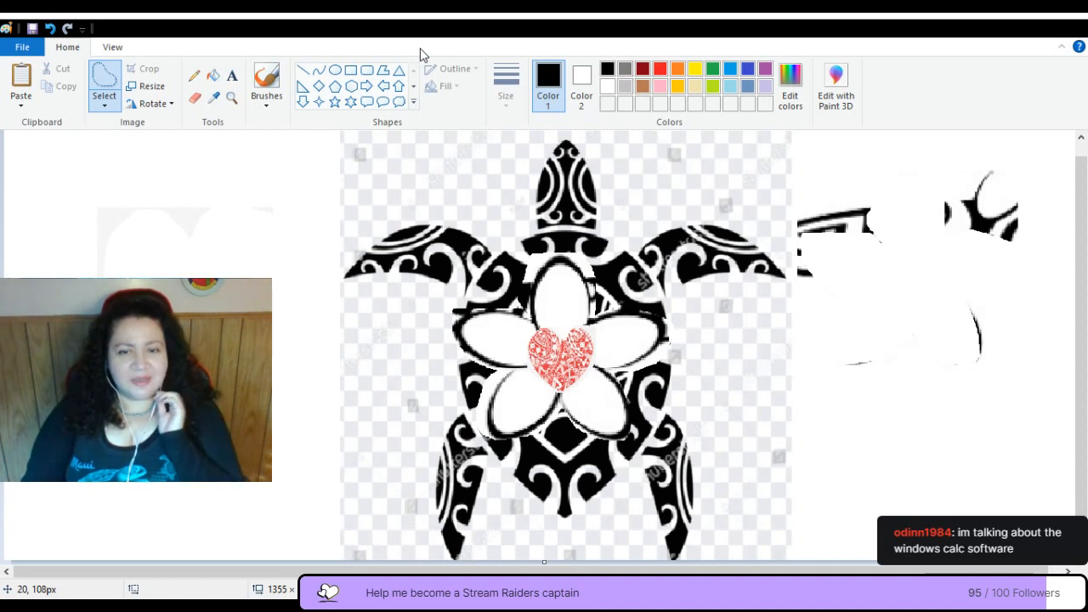
Undo the heart's resize and placement and the plumeria cutout's placement on the turtle's shell
{"action": "left_click", "coordinate": [48, 30]}
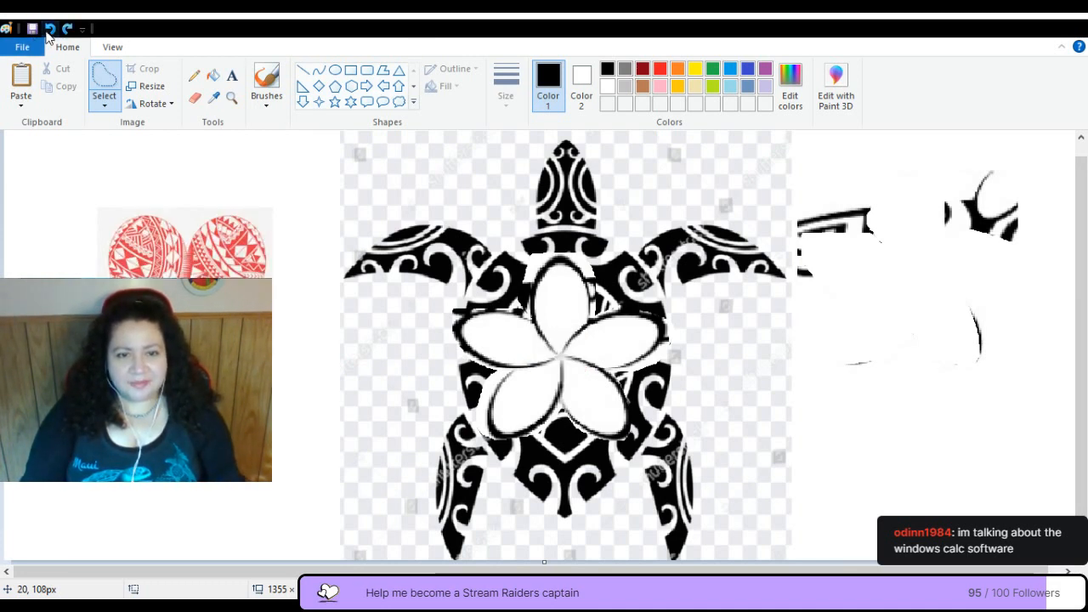
{"action": "left_click", "coordinate": [49, 31]}
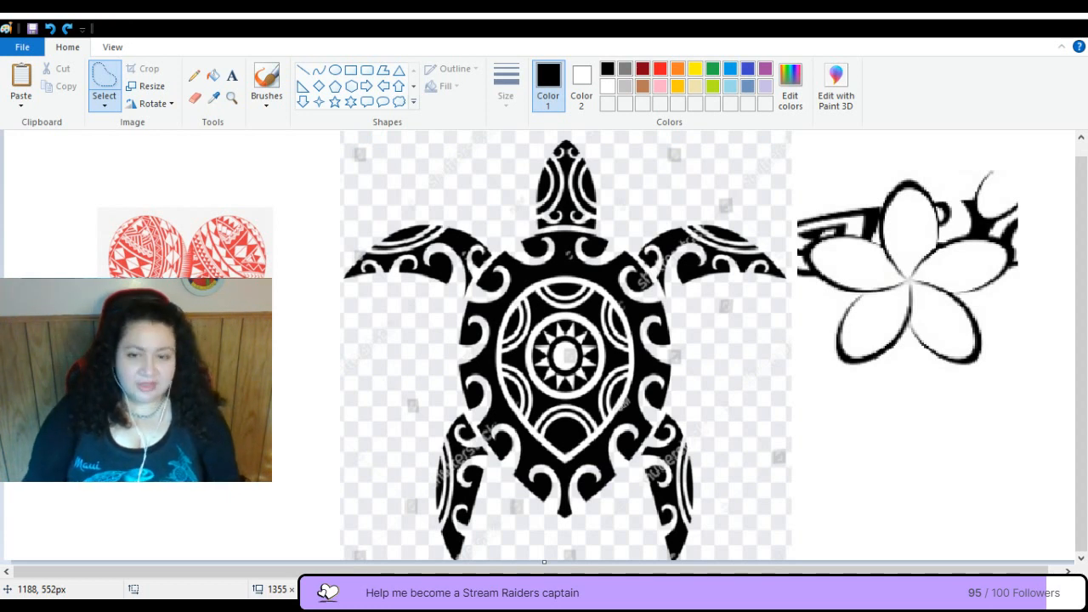
Try pasting the white flower photo into the area right of the turtle, and undo it
{"action": "key", "text": "ctrl+v"}
{"action": "mouse_move", "coordinate": [50, 247]}
{"action": "left_mouse_down"}
{"action": "mouse_move", "coordinate": [916, 264]}
{"action": "mouse_move", "coordinate": [840, 268]}
{"action": "left_mouse_up"}
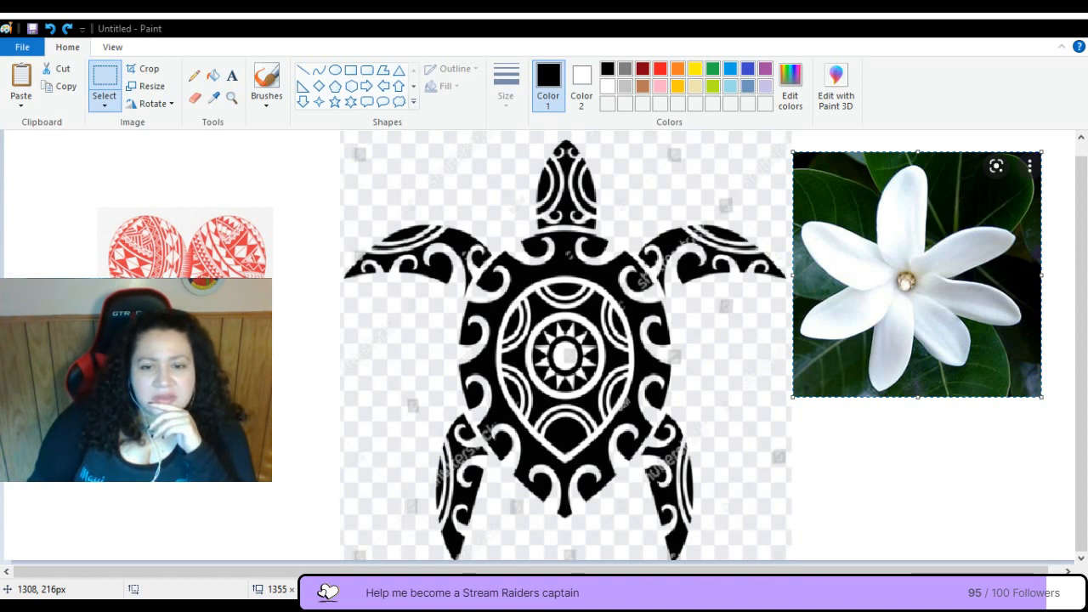
{"action": "left_click", "coordinate": [49, 29]}
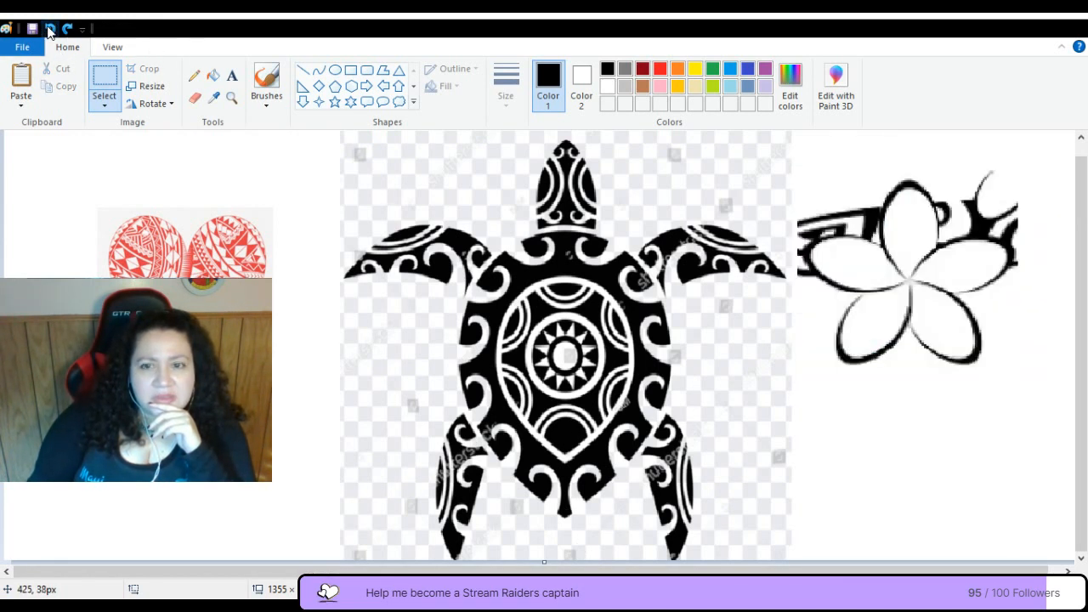
Undo the old plumeria drawing, paste the six-petal flower outline and move it to the blank area right of the turtle
{"action": "left_click", "coordinate": [49, 29]}
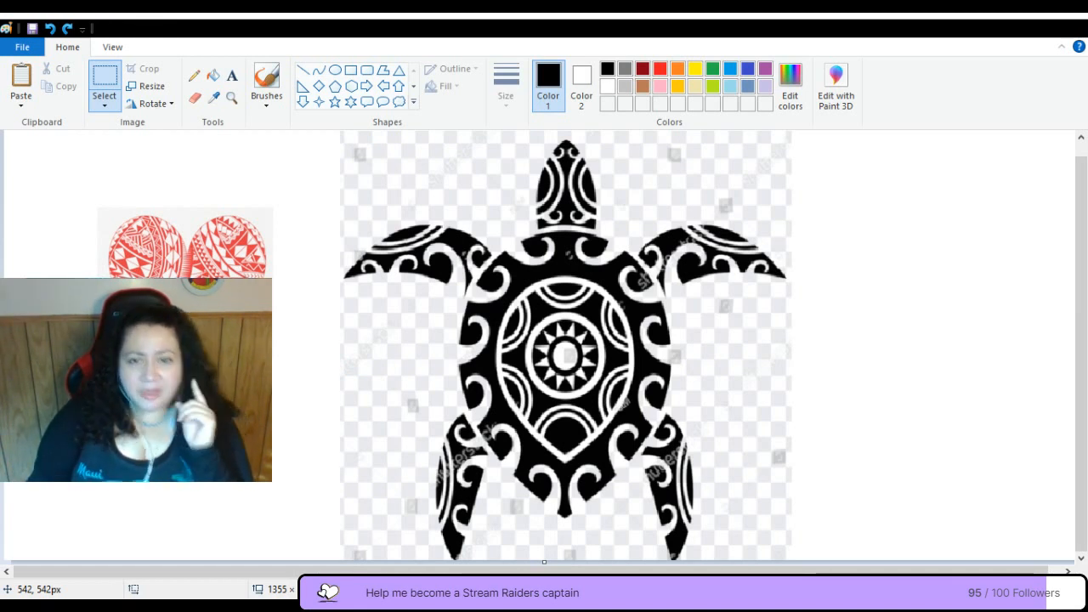
{"action": "key", "text": "ctrl+v"}
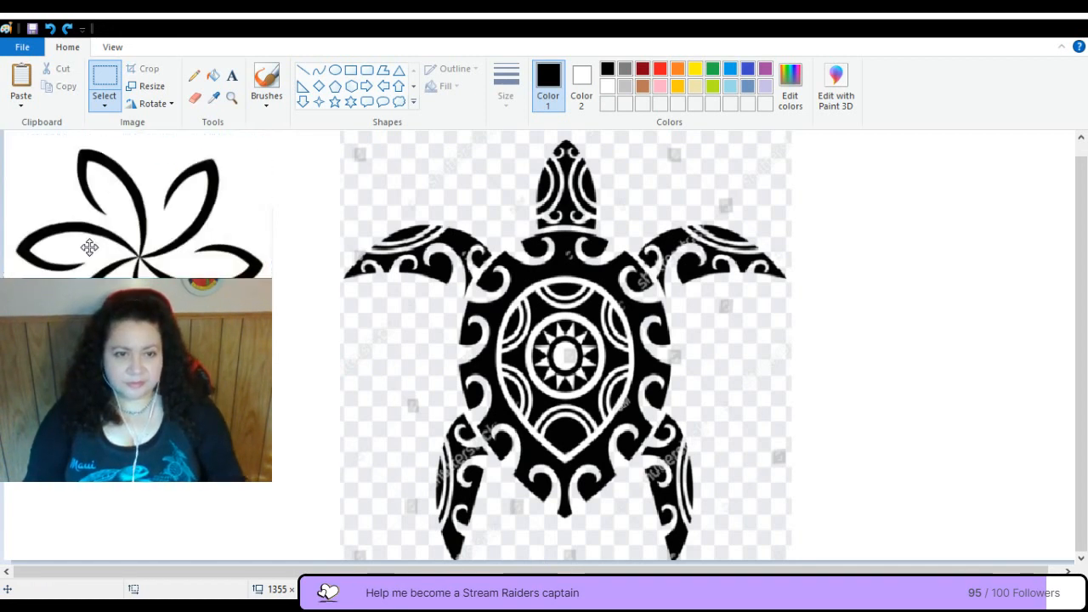
{"action": "left_click_drag", "start_coordinate": [88, 246], "coordinate": [876, 240]}
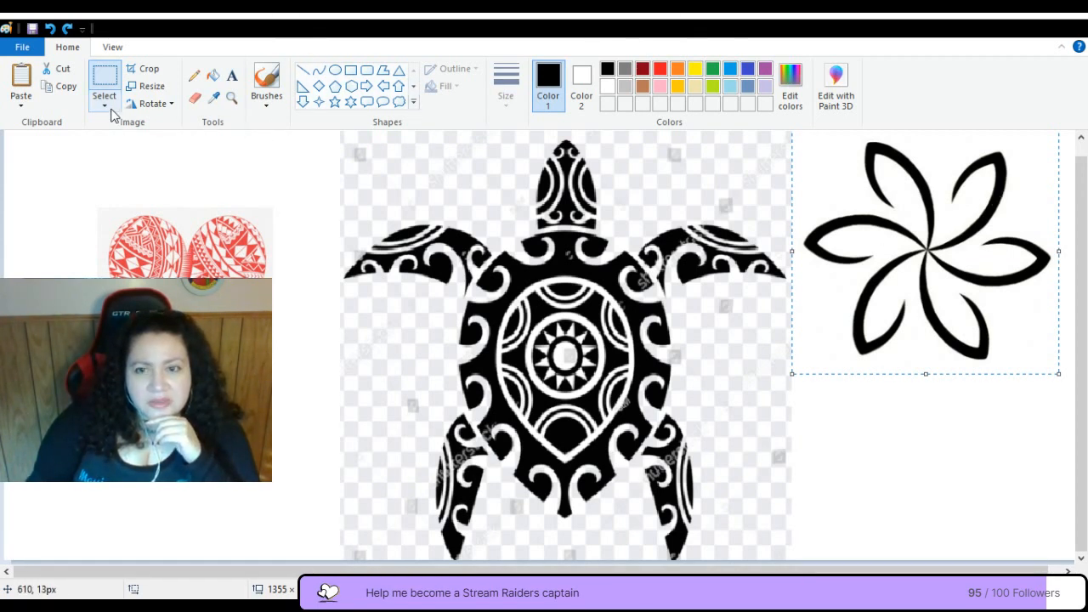
Try to cut out the six-petal flower with a free-form selection and shrink the cutout to about 334 × 282 px
{"action": "left_click", "coordinate": [121, 161]}
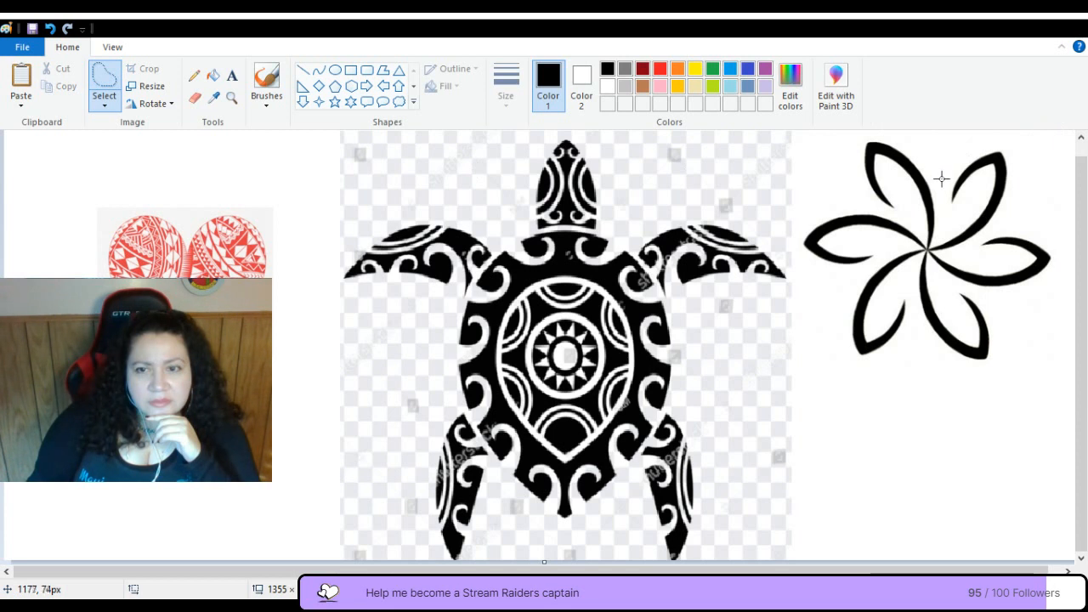
{"action": "mouse_move", "coordinate": [942, 207]}
{"action": "left_mouse_down"}
{"action": "mouse_move", "coordinate": [983, 138]}
{"action": "mouse_move", "coordinate": [1018, 174]}
{"action": "mouse_move", "coordinate": [999, 231]}
{"action": "mouse_move", "coordinate": [1044, 233]}
{"action": "mouse_move", "coordinate": [1077, 259]}
{"action": "mouse_move", "coordinate": [1044, 298]}
{"action": "mouse_move", "coordinate": [974, 298]}
{"action": "mouse_move", "coordinate": [999, 344]}
{"action": "mouse_move", "coordinate": [993, 374]}
{"action": "mouse_move", "coordinate": [931, 348]}
{"action": "mouse_move", "coordinate": [916, 300]}
{"action": "mouse_move", "coordinate": [890, 353]}
{"action": "mouse_move", "coordinate": [838, 327]}
{"action": "mouse_move", "coordinate": [841, 277]}
{"action": "mouse_move", "coordinate": [859, 265]}
{"action": "mouse_move", "coordinate": [803, 248]}
{"action": "mouse_move", "coordinate": [804, 213]}
{"action": "mouse_move", "coordinate": [875, 204]}
{"action": "mouse_move", "coordinate": [861, 174]}
{"action": "mouse_move", "coordinate": [868, 136]}
{"action": "left_mouse_up"}
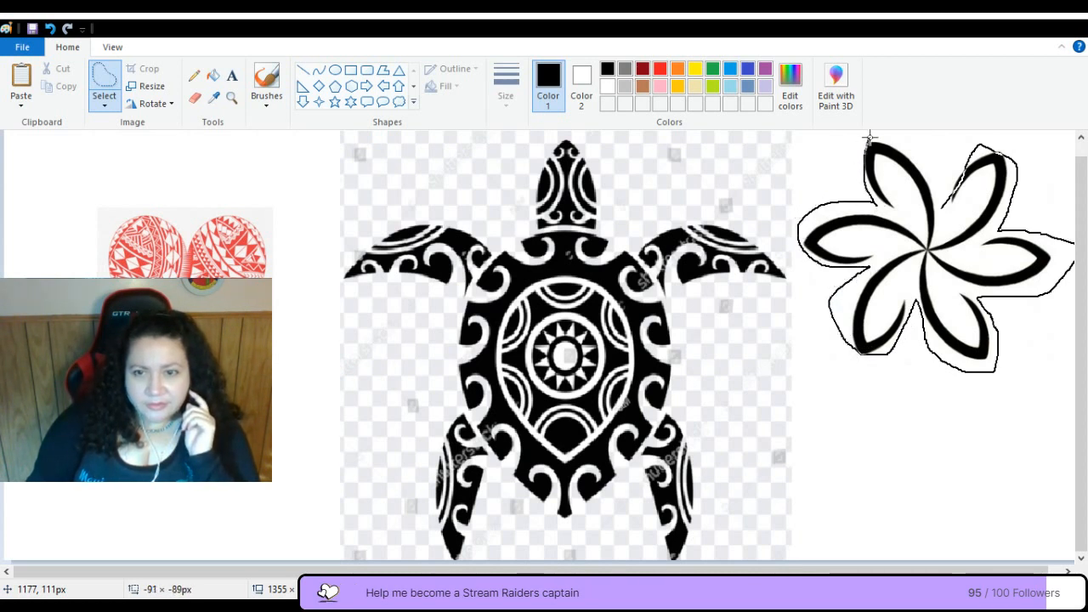
{"action": "left_click_drag", "start_coordinate": [928, 162], "coordinate": [942, 207]}
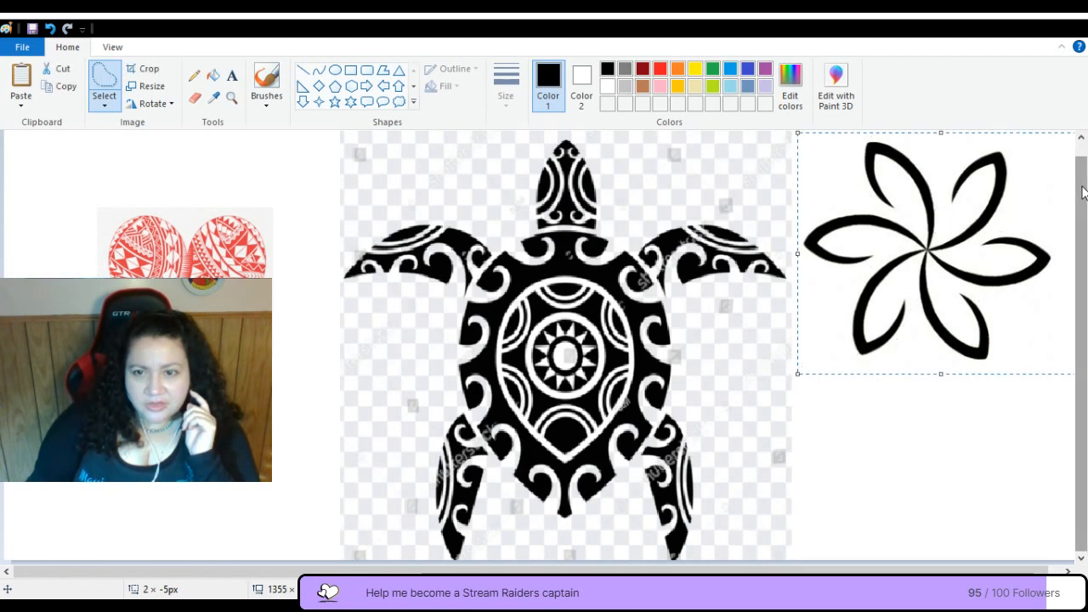
{"action": "mouse_move", "coordinate": [938, 224]}
{"action": "left_mouse_down"}
{"action": "mouse_move", "coordinate": [561, 272]}
{"action": "mouse_move", "coordinate": [593, 342]}
{"action": "mouse_move", "coordinate": [828, 296]}
{"action": "mouse_move", "coordinate": [979, 230]}
{"action": "mouse_move", "coordinate": [954, 237]}
{"action": "left_mouse_up"}
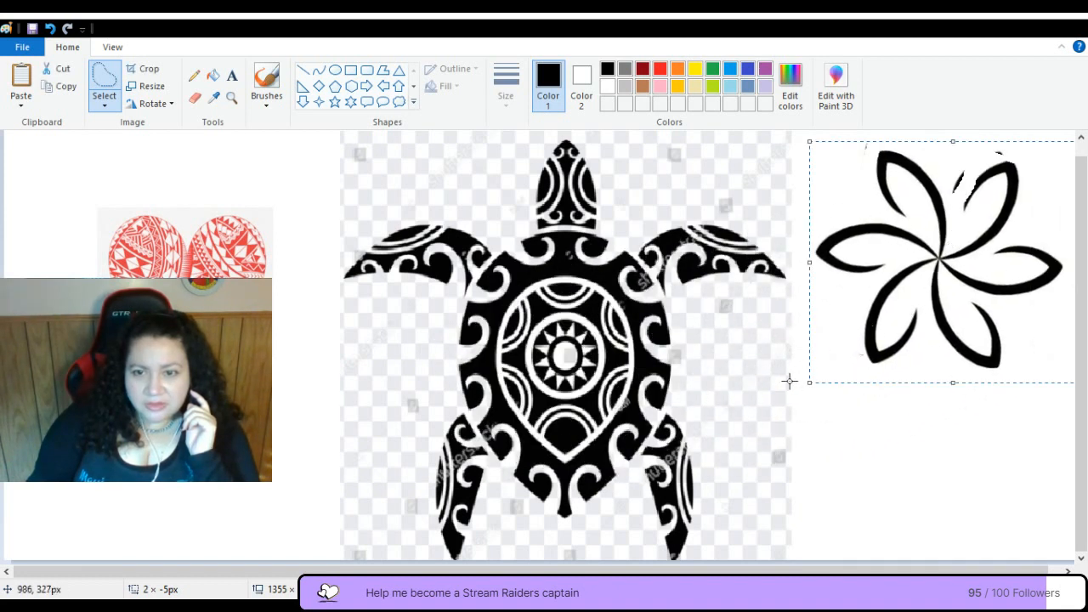
{"action": "left_click_drag", "start_coordinate": [810, 384], "coordinate": [833, 365]}
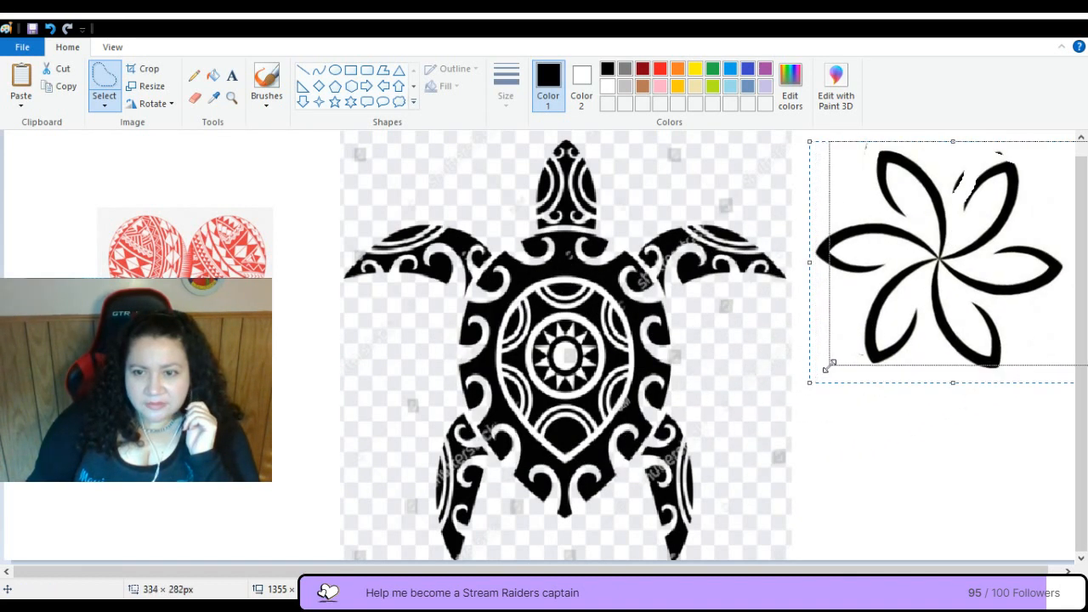
{"action": "mouse_move", "coordinate": [989, 264]}
{"action": "left_mouse_down"}
{"action": "mouse_move", "coordinate": [802, 313]}
{"action": "mouse_move", "coordinate": [544, 293]}
{"action": "mouse_move", "coordinate": [606, 365]}
{"action": "mouse_move", "coordinate": [959, 330]}
{"action": "mouse_move", "coordinate": [991, 267]}
{"action": "left_mouse_up"}
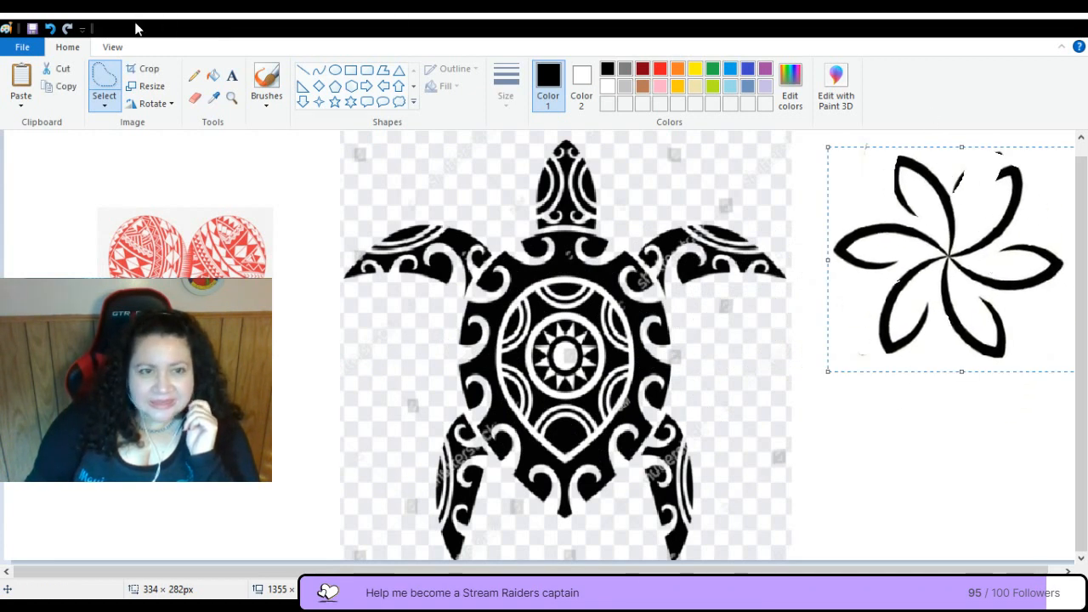
Undo the free-form cutout's move and resize, keeping the pasted six-petal flower right of the turtle
{"action": "left_click", "coordinate": [50, 30]}
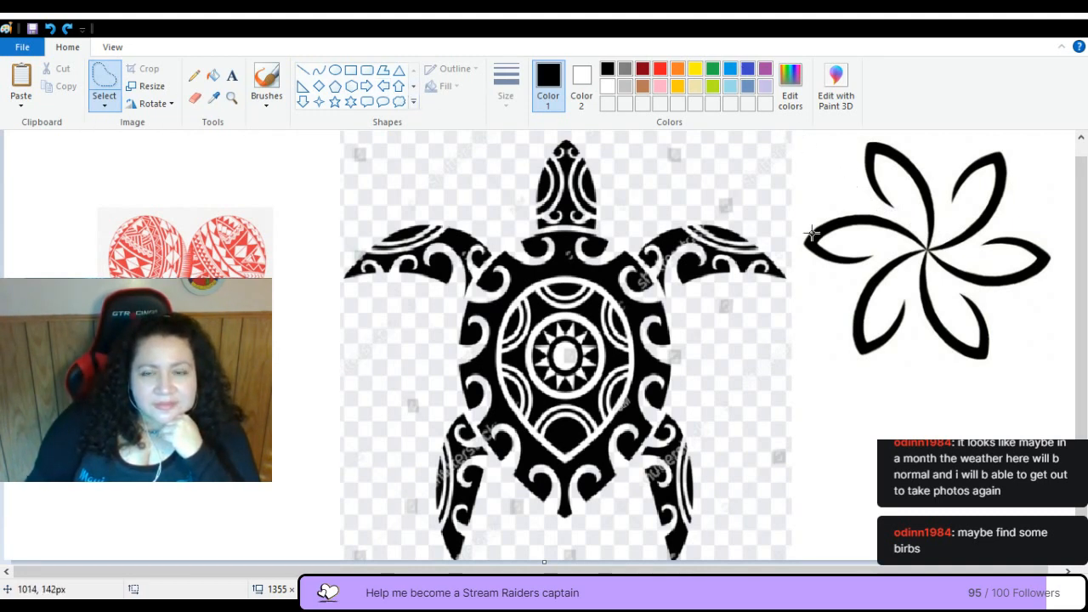
{"action": "left_click", "coordinate": [48, 30]}
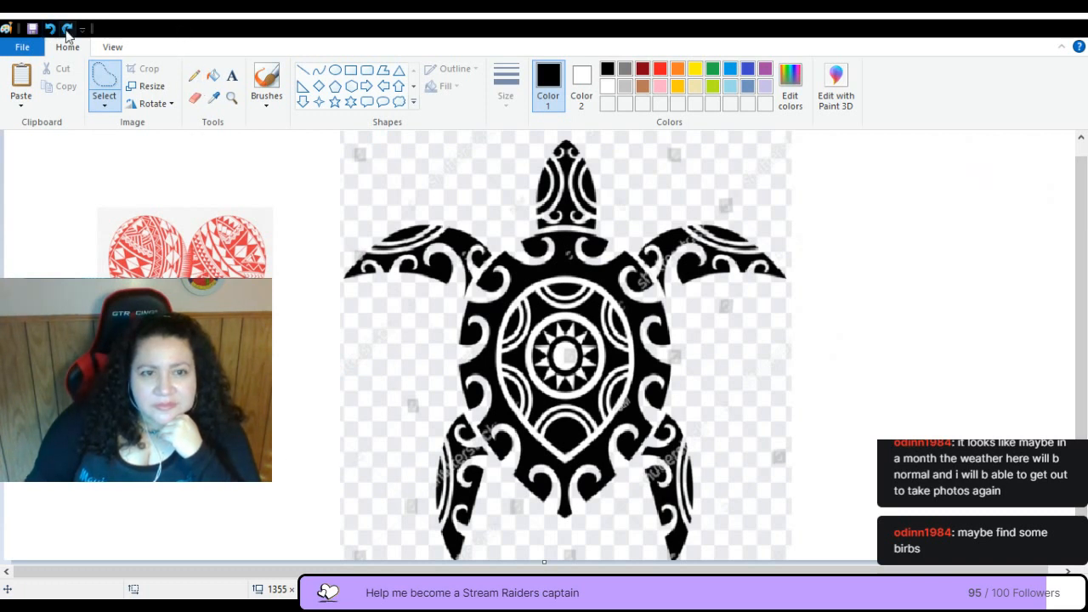
{"action": "left_click", "coordinate": [66, 29]}
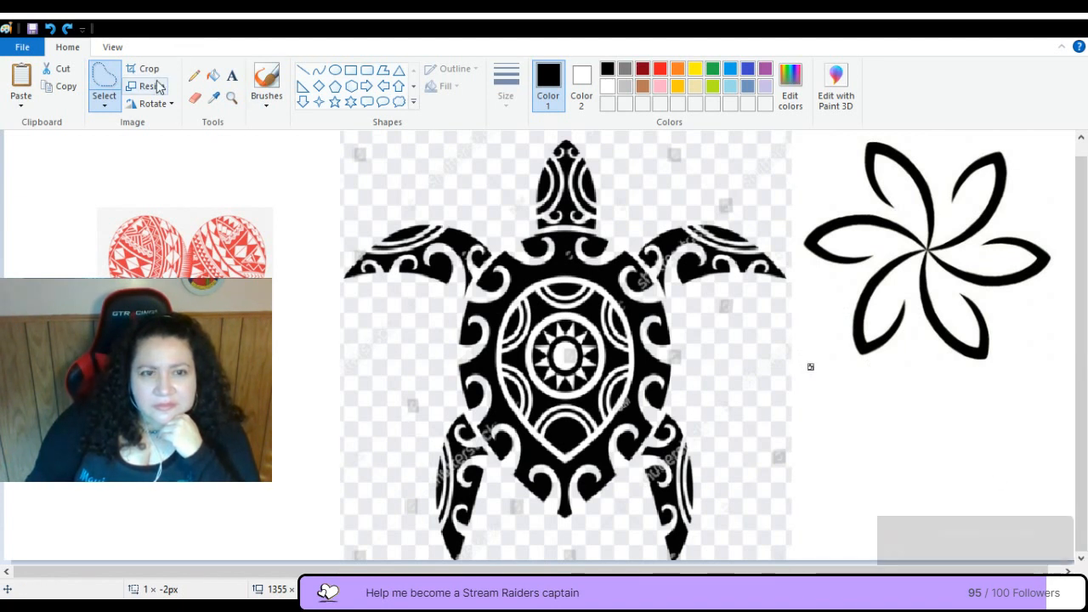
Select the six-petal flower with a rectangular selection and shrink it to about 267 × 253 px in the area right of the turtle
{"action": "left_click", "coordinate": [101, 75]}
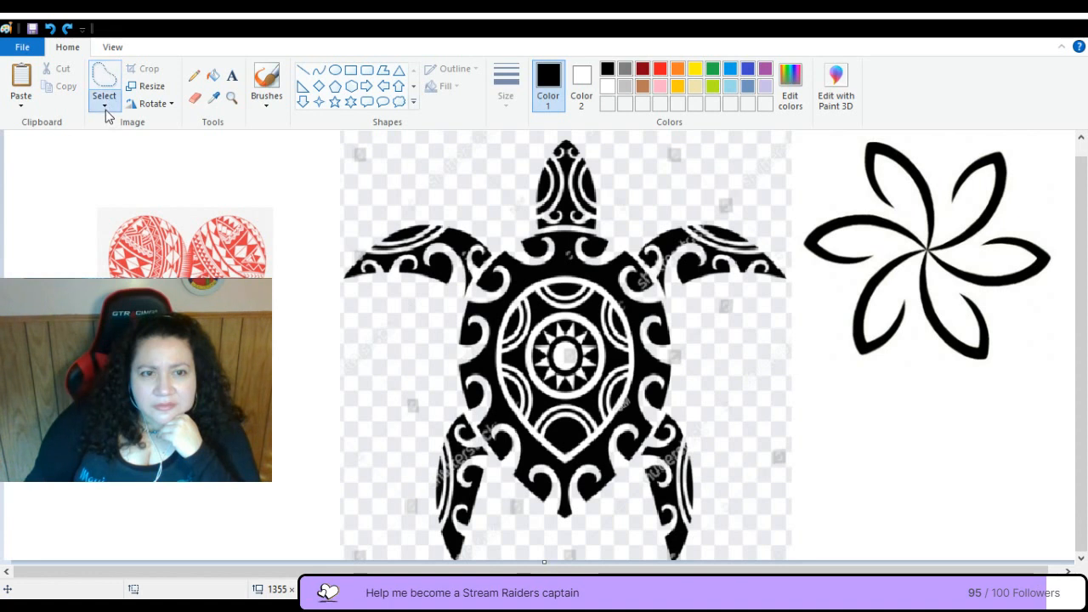
{"action": "left_click", "coordinate": [103, 103]}
{"action": "left_click", "coordinate": [127, 141]}
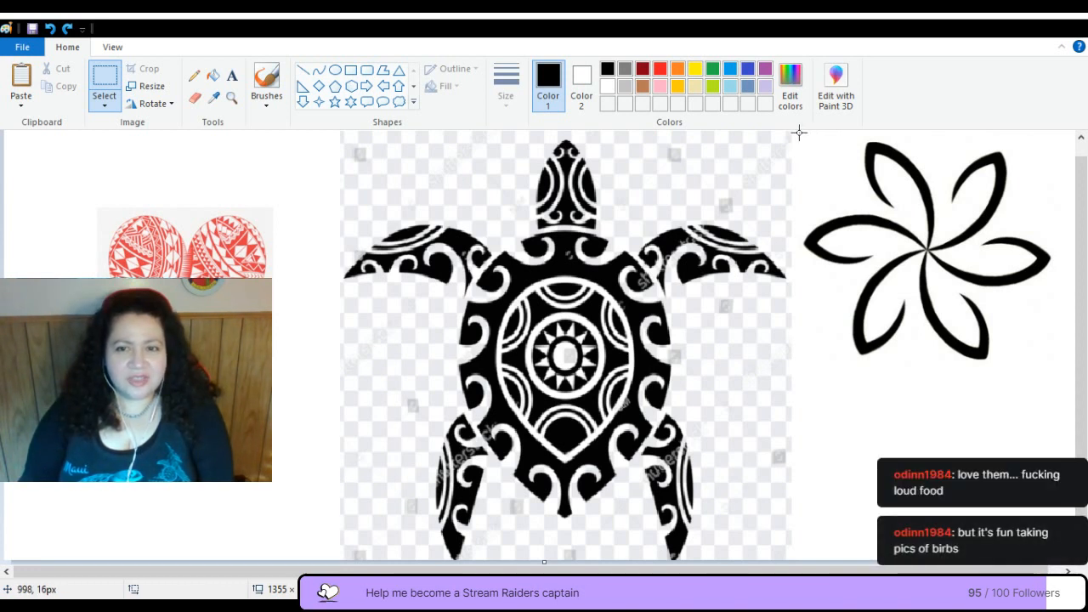
{"action": "left_click_drag", "start_coordinate": [799, 133], "coordinate": [1031, 344]}
{"action": "mouse_move", "coordinate": [969, 282]}
{"action": "left_mouse_down"}
{"action": "mouse_move", "coordinate": [964, 260]}
{"action": "mouse_move", "coordinate": [529, 376]}
{"action": "mouse_move", "coordinate": [614, 387]}
{"action": "mouse_move", "coordinate": [969, 255]}
{"action": "mouse_move", "coordinate": [956, 269]}
{"action": "left_mouse_up"}
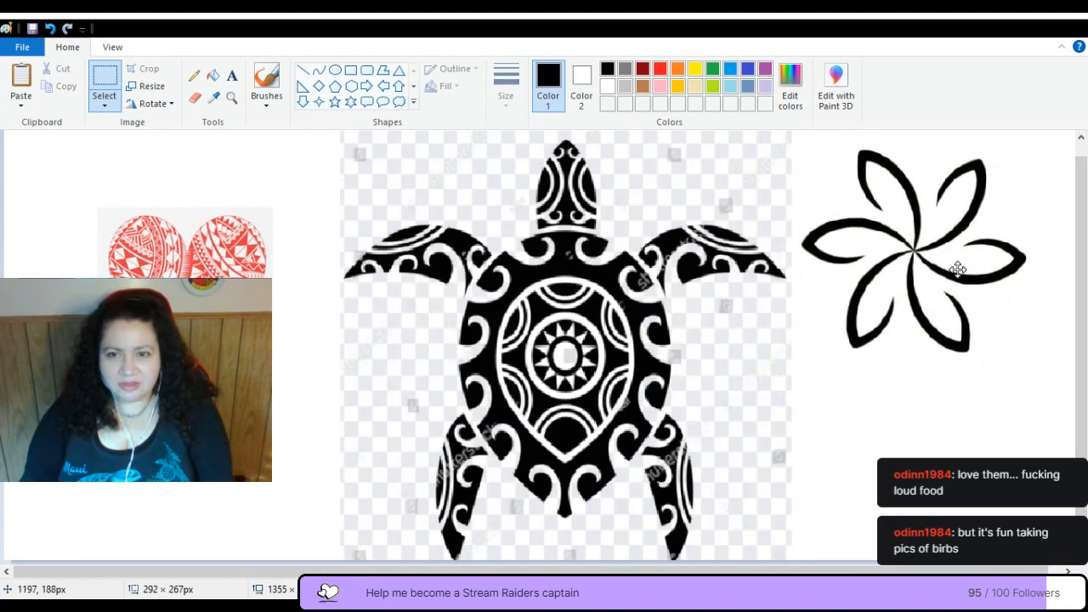
{"action": "left_click_drag", "start_coordinate": [1031, 356], "coordinate": [1010, 342]}
{"action": "left_click_drag", "start_coordinate": [930, 255], "coordinate": [947, 278]}
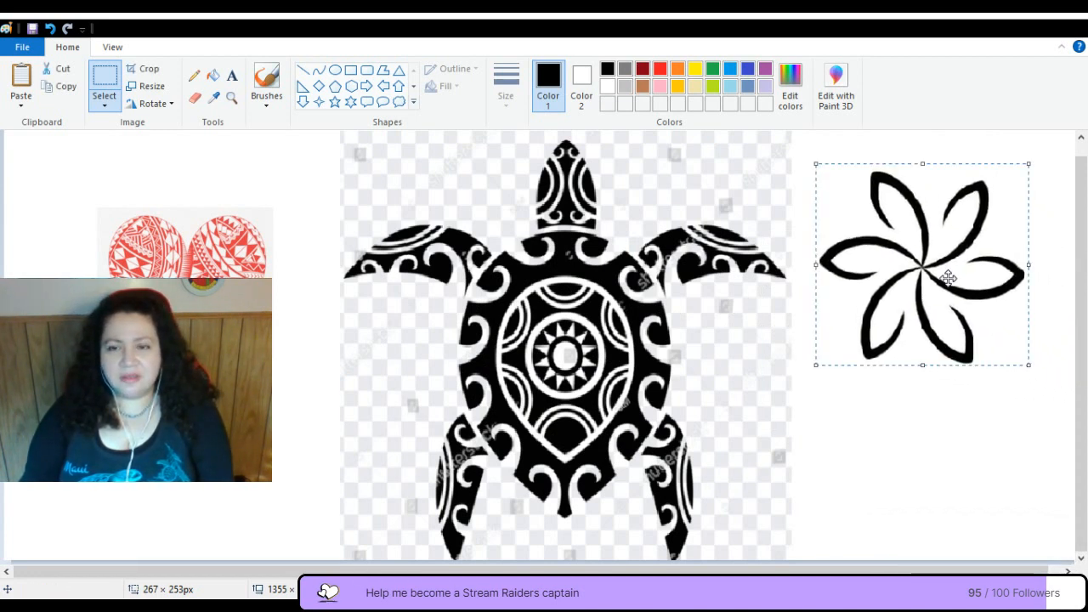
{"action": "left_click", "coordinate": [915, 417]}
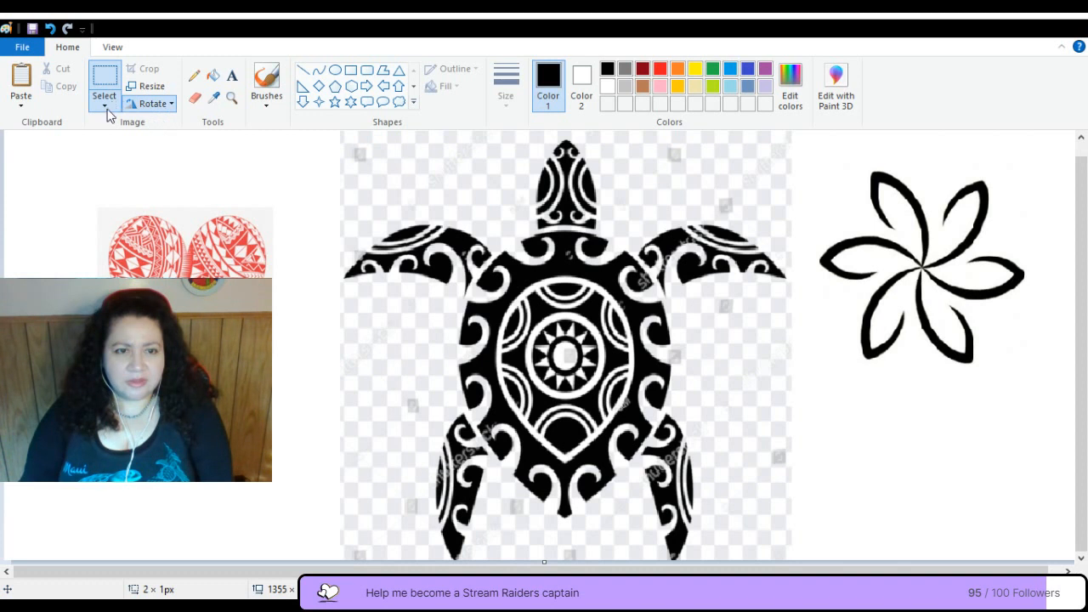
Try placing an opaque free-form cutout of the six-petal flower over the turtle's shell, and undo the placement
{"action": "left_click", "coordinate": [109, 165]}
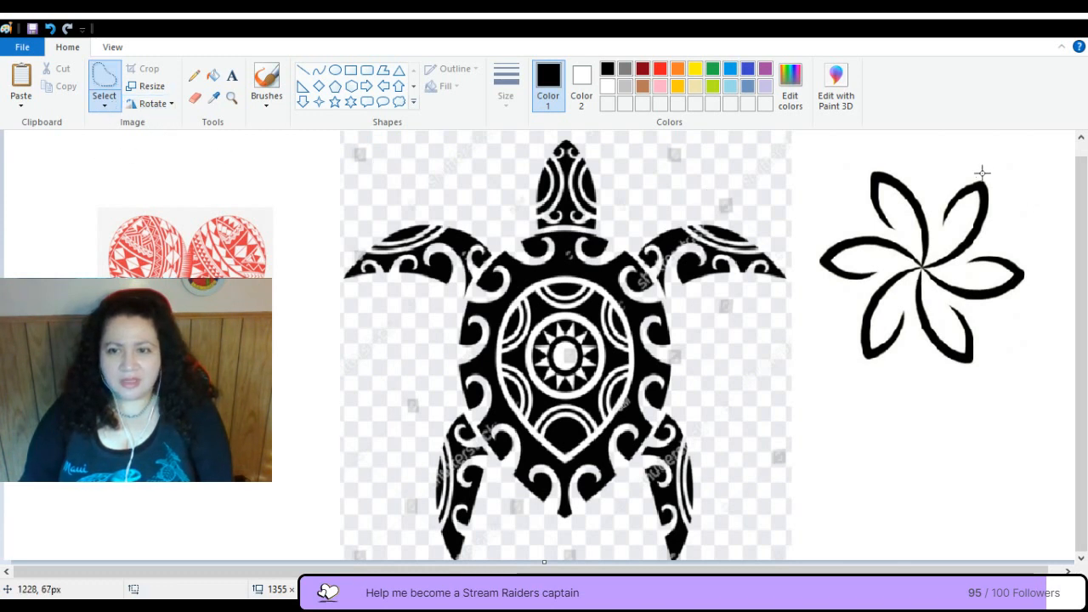
{"action": "mouse_move", "coordinate": [993, 176]}
{"action": "left_mouse_down"}
{"action": "mouse_move", "coordinate": [880, 157]}
{"action": "mouse_move", "coordinate": [832, 189]}
{"action": "mouse_move", "coordinate": [805, 260]}
{"action": "mouse_move", "coordinate": [863, 373]}
{"action": "mouse_move", "coordinate": [942, 385]}
{"action": "mouse_move", "coordinate": [994, 362]}
{"action": "mouse_move", "coordinate": [1031, 303]}
{"action": "mouse_move", "coordinate": [1032, 244]}
{"action": "left_mouse_up"}
{"action": "left_click_drag", "start_coordinate": [1007, 183], "coordinate": [988, 175]}
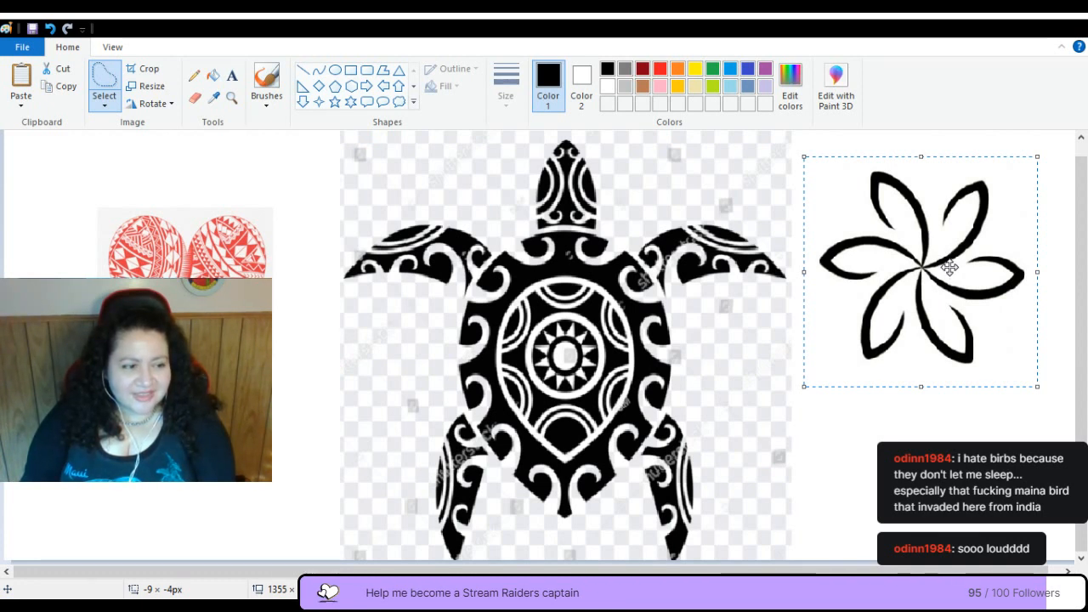
{"action": "left_click_drag", "start_coordinate": [949, 253], "coordinate": [590, 345]}
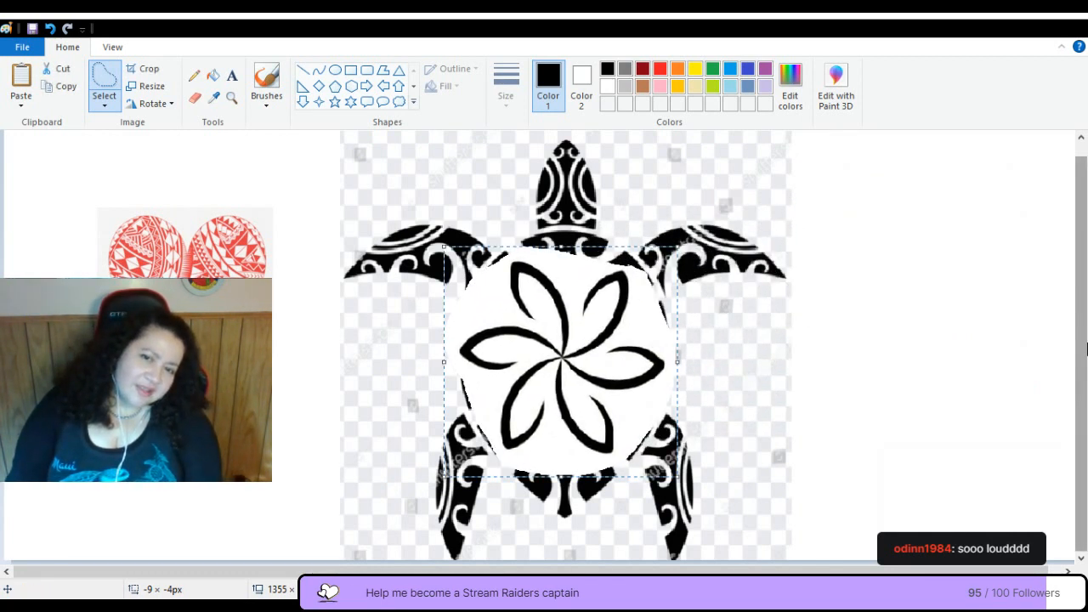
{"action": "left_click", "coordinate": [1034, 297]}
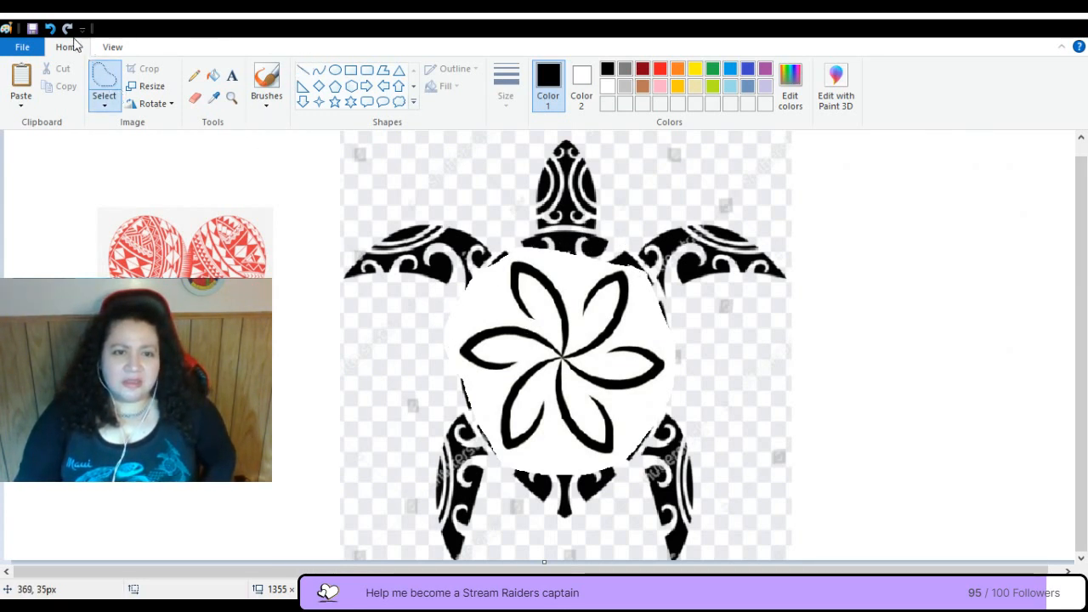
{"action": "left_click", "coordinate": [51, 28]}
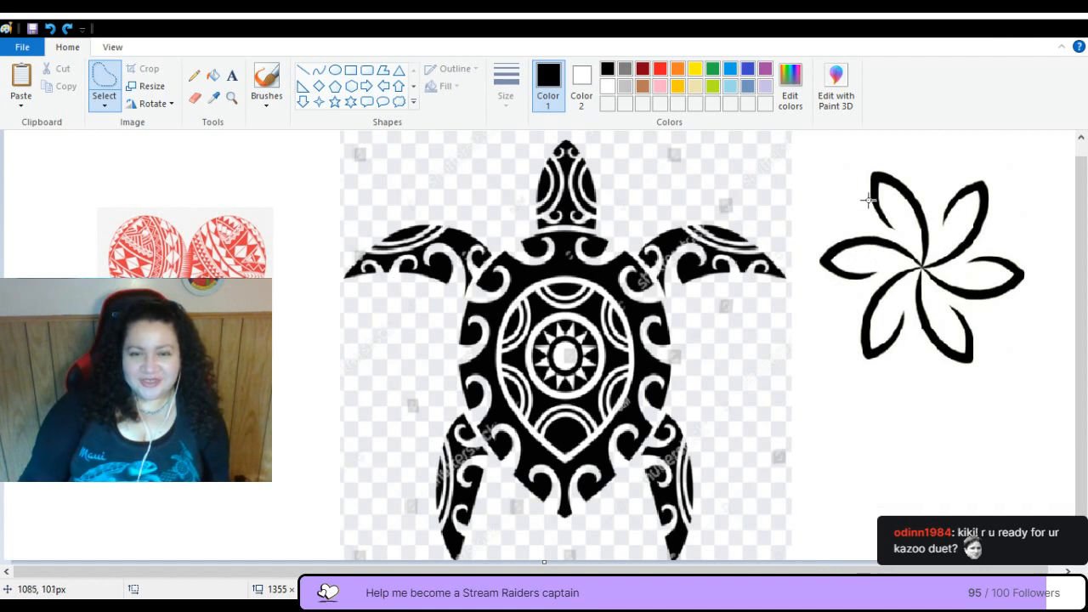
Select the six-petal flower freehand with a transparent background and shrink it to about 257 × 254 px
{"action": "left_click", "coordinate": [105, 97]}
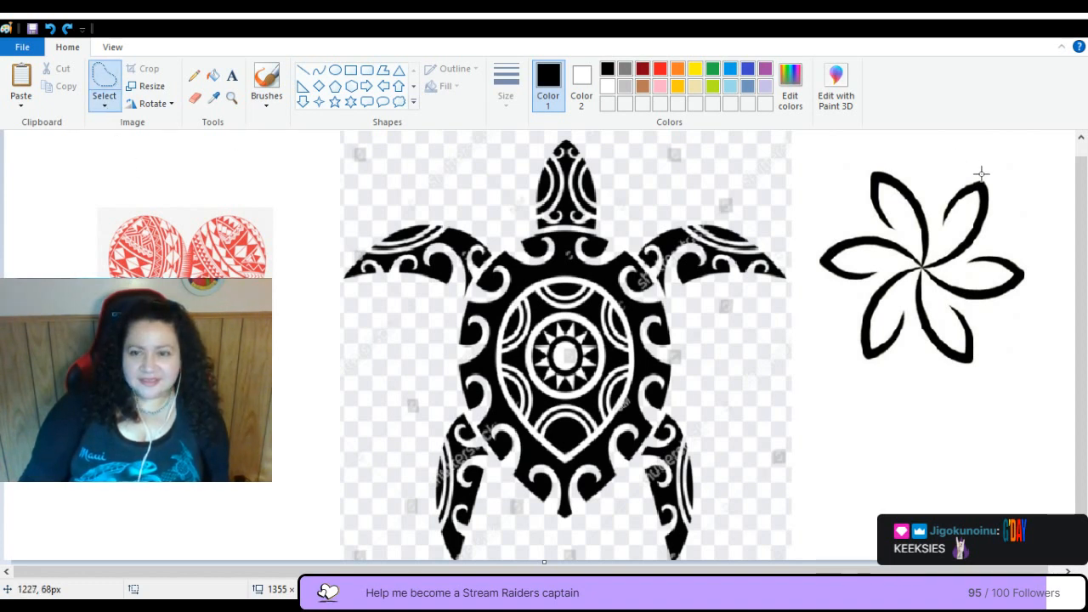
{"action": "mouse_move", "coordinate": [985, 175]}
{"action": "left_mouse_down"}
{"action": "mouse_move", "coordinate": [877, 162]}
{"action": "mouse_move", "coordinate": [836, 217]}
{"action": "mouse_move", "coordinate": [815, 270]}
{"action": "mouse_move", "coordinate": [818, 288]}
{"action": "mouse_move", "coordinate": [849, 305]}
{"action": "mouse_move", "coordinate": [860, 378]}
{"action": "mouse_move", "coordinate": [898, 371]}
{"action": "mouse_move", "coordinate": [906, 358]}
{"action": "mouse_move", "coordinate": [978, 381]}
{"action": "mouse_move", "coordinate": [995, 311]}
{"action": "mouse_move", "coordinate": [1035, 266]}
{"action": "mouse_move", "coordinate": [969, 173]}
{"action": "left_mouse_up"}
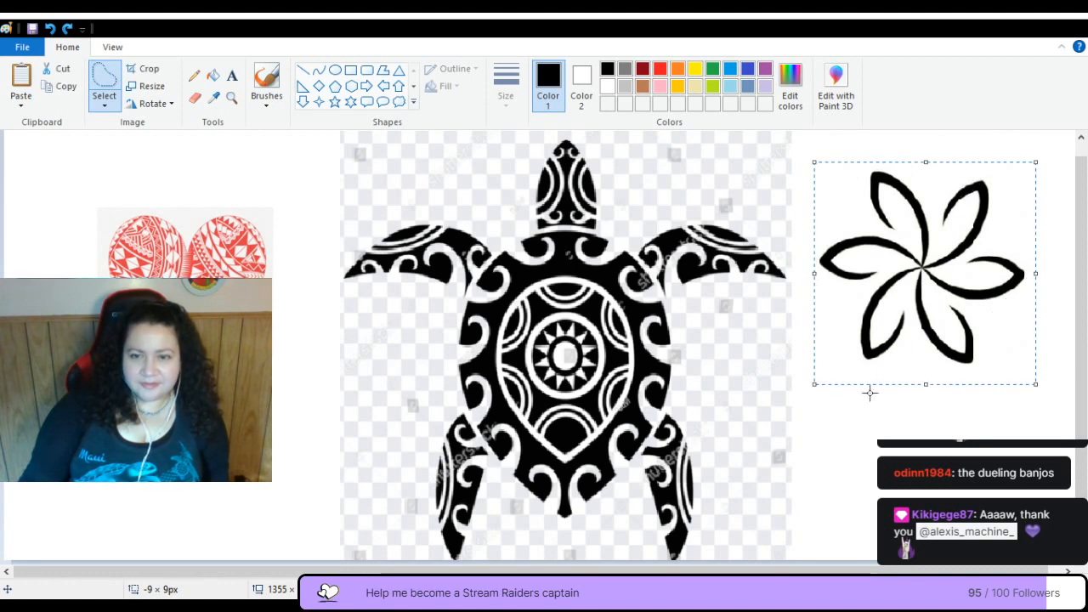
{"action": "left_click_drag", "start_coordinate": [813, 382], "coordinate": [830, 364]}
Try the transparent six-petal flower over the turtle's shell, return it to the blank area on the right and deselect it
{"action": "left_click_drag", "start_coordinate": [931, 250], "coordinate": [573, 349]}
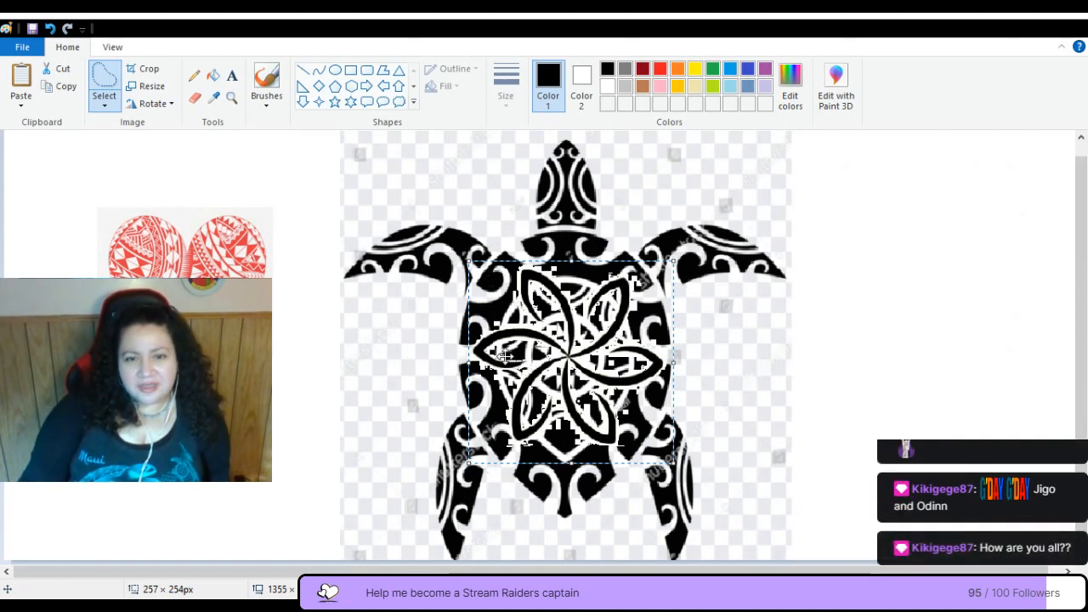
{"action": "left_click_drag", "start_coordinate": [504, 354], "coordinate": [899, 332]}
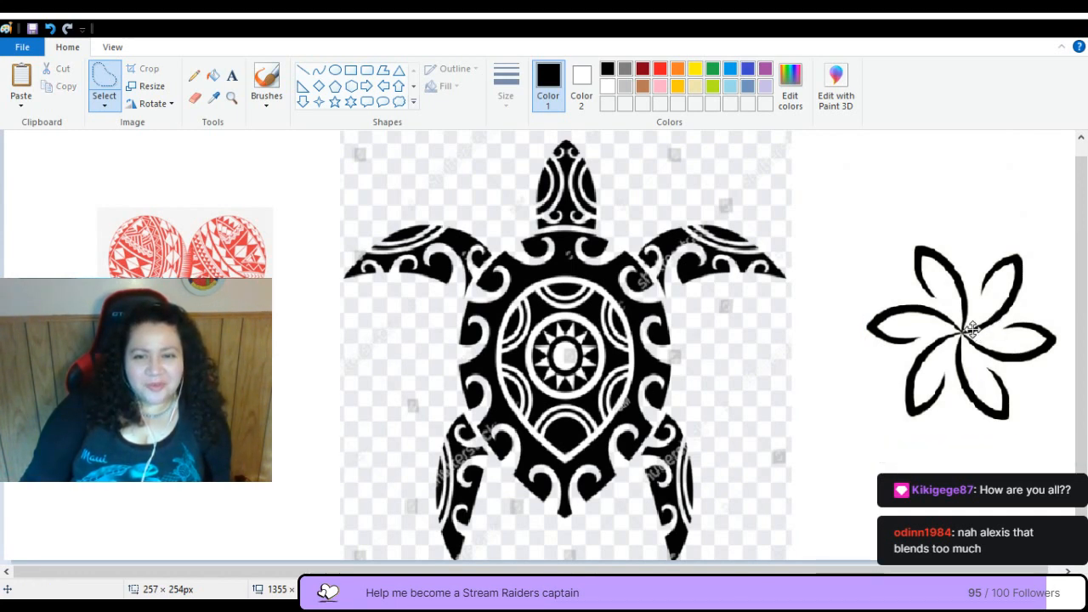
{"action": "left_click_drag", "start_coordinate": [972, 330], "coordinate": [927, 293]}
{"action": "key", "text": "Escape"}
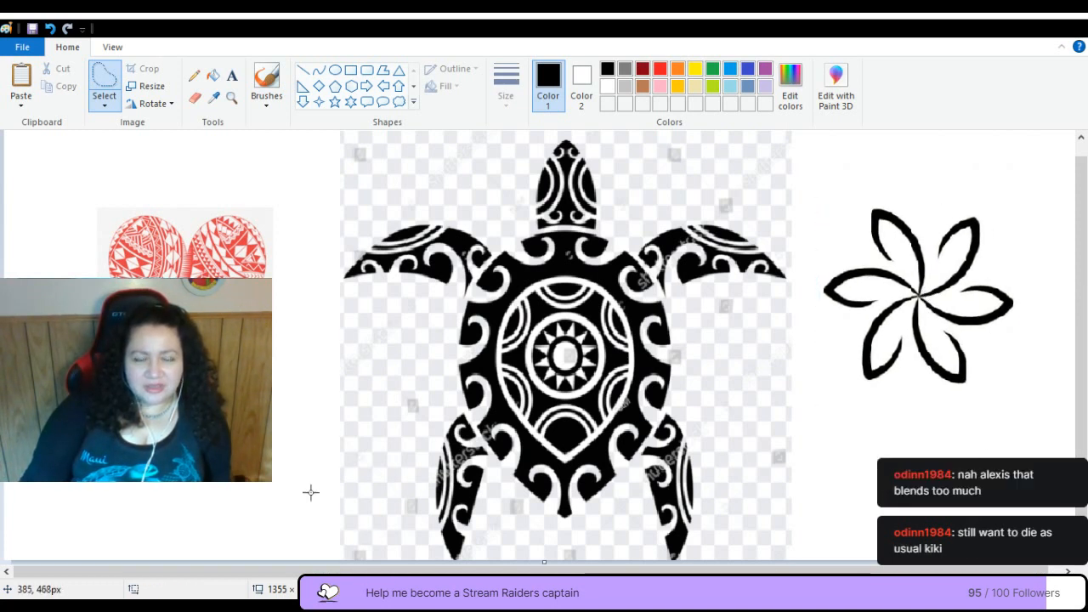
Select the six-petal flower freehand with an opaque background and place it over the turtle's shell
{"action": "left_click", "coordinate": [104, 104]}
{"action": "left_click", "coordinate": [119, 144]}
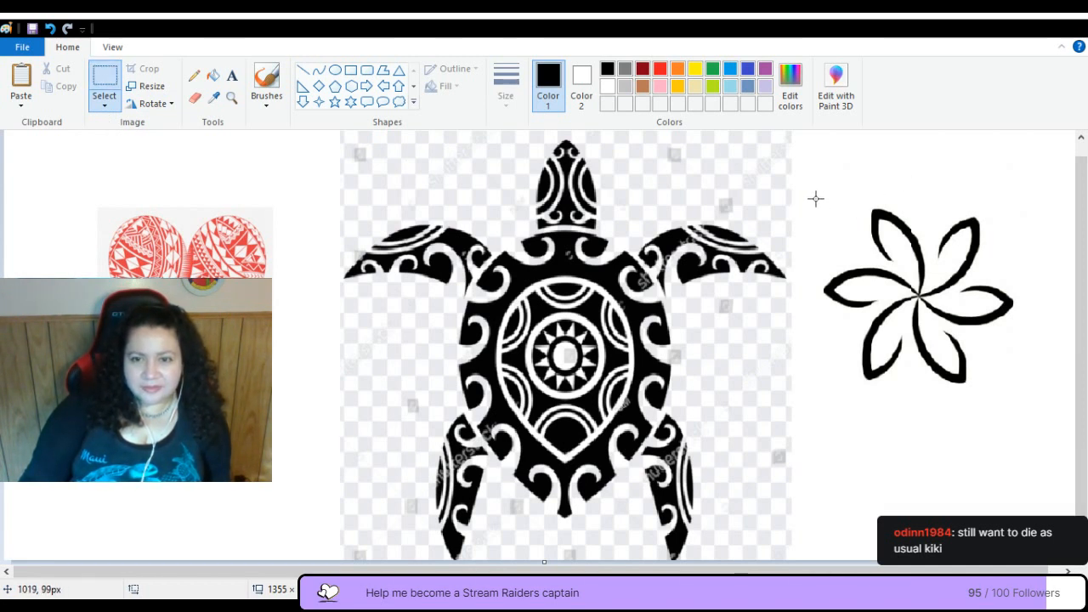
{"action": "left_click", "coordinate": [100, 102]}
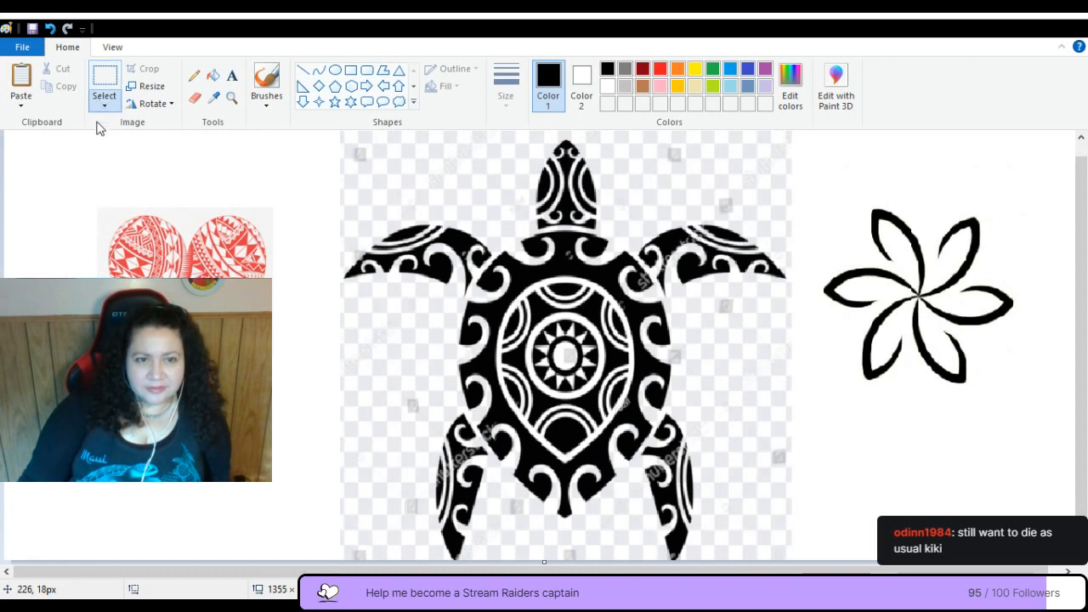
{"action": "left_click", "coordinate": [115, 163]}
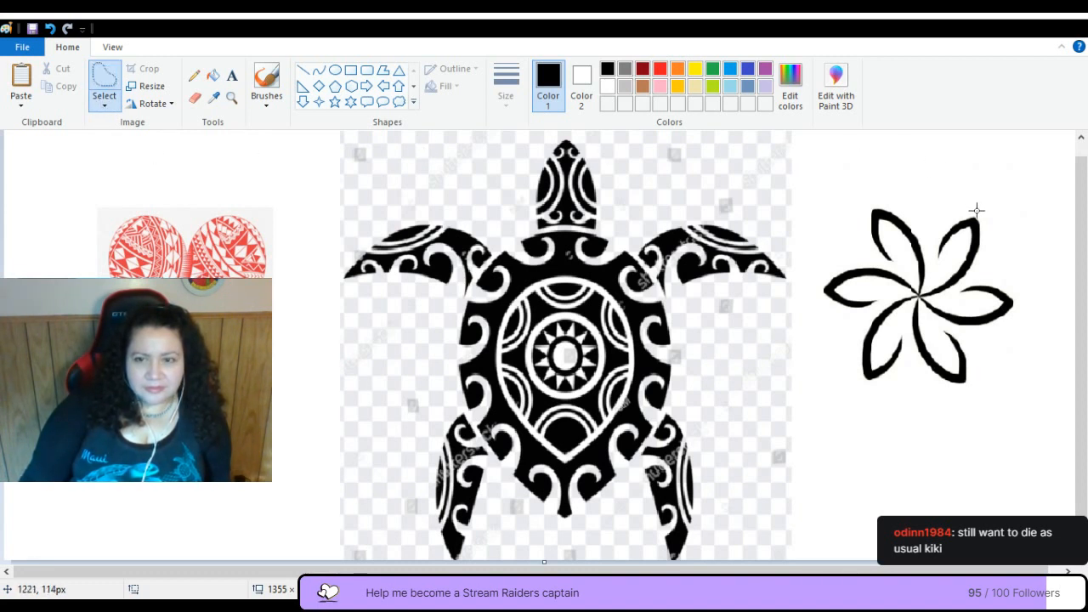
{"action": "mouse_move", "coordinate": [976, 210]}
{"action": "left_mouse_down"}
{"action": "mouse_move", "coordinate": [871, 198]}
{"action": "mouse_move", "coordinate": [816, 248]}
{"action": "mouse_move", "coordinate": [811, 287]}
{"action": "mouse_move", "coordinate": [844, 378]}
{"action": "mouse_move", "coordinate": [928, 420]}
{"action": "mouse_move", "coordinate": [973, 415]}
{"action": "mouse_move", "coordinate": [1011, 364]}
{"action": "mouse_move", "coordinate": [1024, 264]}
{"action": "mouse_move", "coordinate": [982, 211]}
{"action": "left_mouse_up"}
{"action": "left_click_drag", "start_coordinate": [921, 294], "coordinate": [567, 348]}
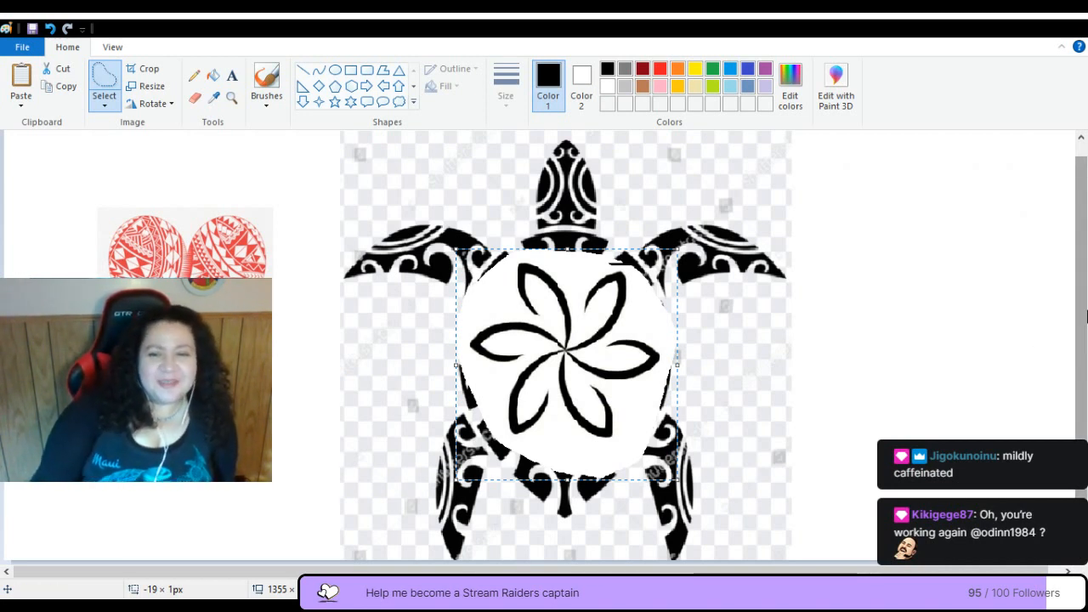
{"action": "left_click", "coordinate": [849, 316]}
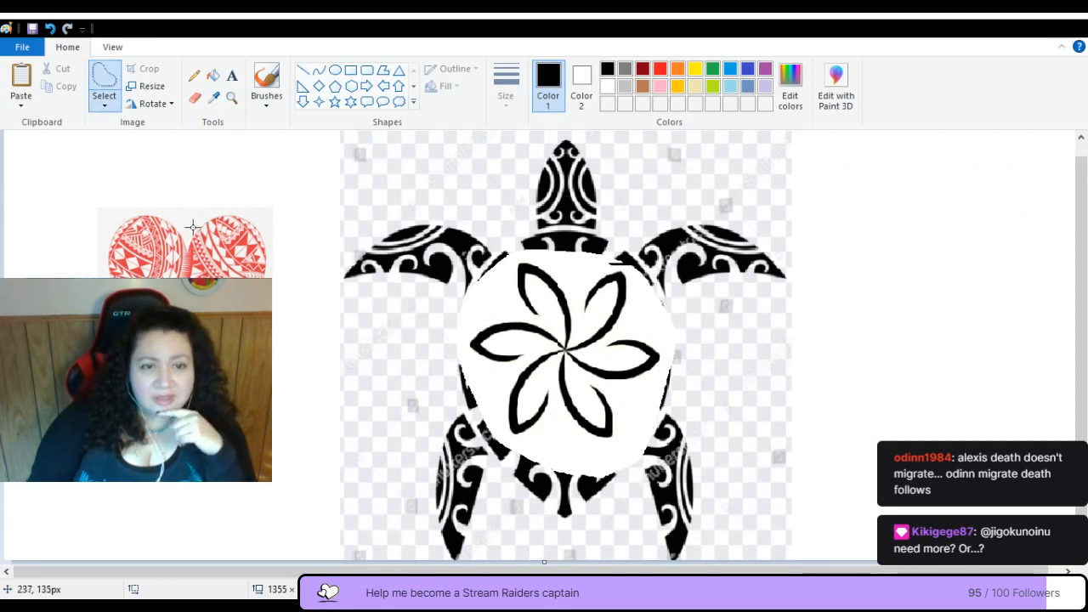
Select the patterned red heart freehand, shrink it to 97 × 87 px and place it at the flower's center
{"action": "mouse_move", "coordinate": [190, 234]}
{"action": "left_mouse_down"}
{"action": "mouse_move", "coordinate": [175, 216]}
{"action": "mouse_move", "coordinate": [132, 208]}
{"action": "mouse_move", "coordinate": [103, 235]}
{"action": "mouse_move", "coordinate": [101, 267]}
{"action": "mouse_move", "coordinate": [152, 276]}
{"action": "mouse_move", "coordinate": [180, 308]}
{"action": "mouse_move", "coordinate": [229, 325]}
{"action": "mouse_move", "coordinate": [265, 291]}
{"action": "mouse_move", "coordinate": [272, 202]}
{"action": "mouse_move", "coordinate": [212, 204]}
{"action": "mouse_move", "coordinate": [190, 234]}
{"action": "left_mouse_up"}
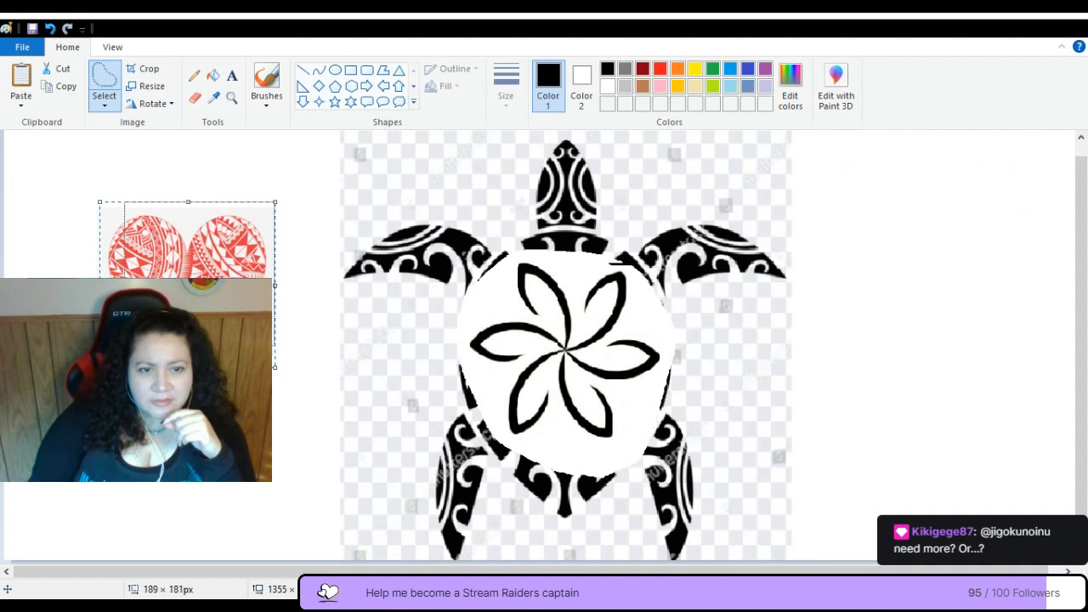
{"action": "left_click_drag", "start_coordinate": [136, 319], "coordinate": [143, 308]}
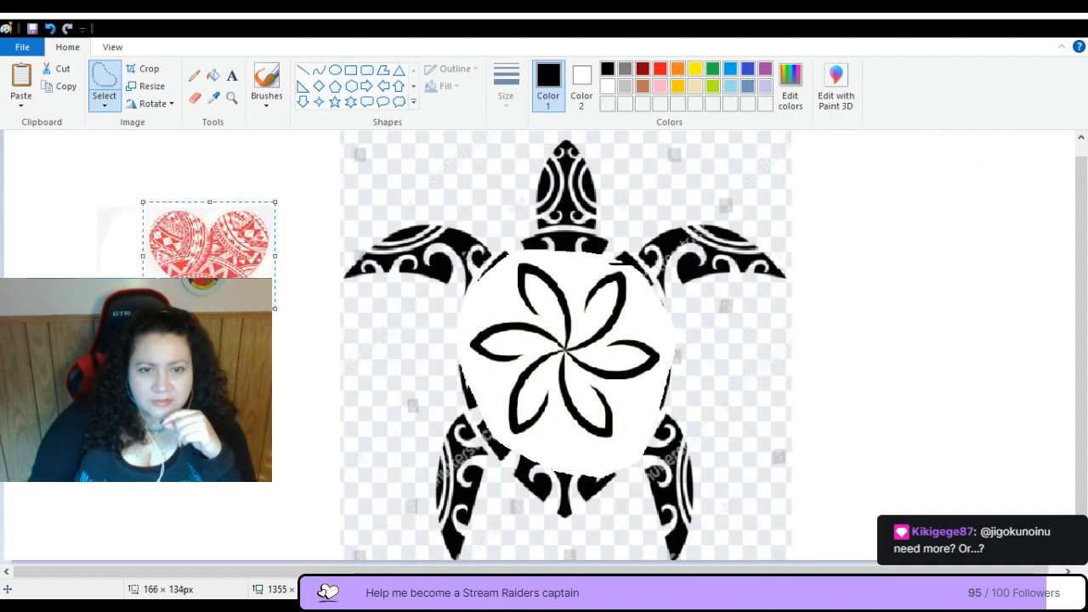
{"action": "left_click_drag", "start_coordinate": [274, 318], "coordinate": [256, 301]}
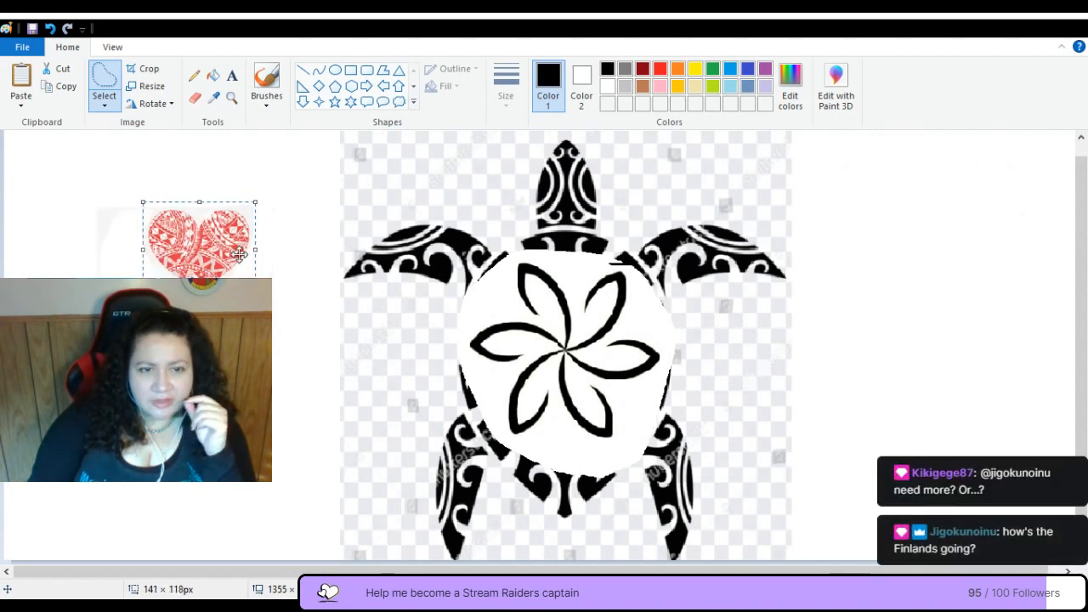
{"action": "left_click_drag", "start_coordinate": [197, 195], "coordinate": [197, 213]}
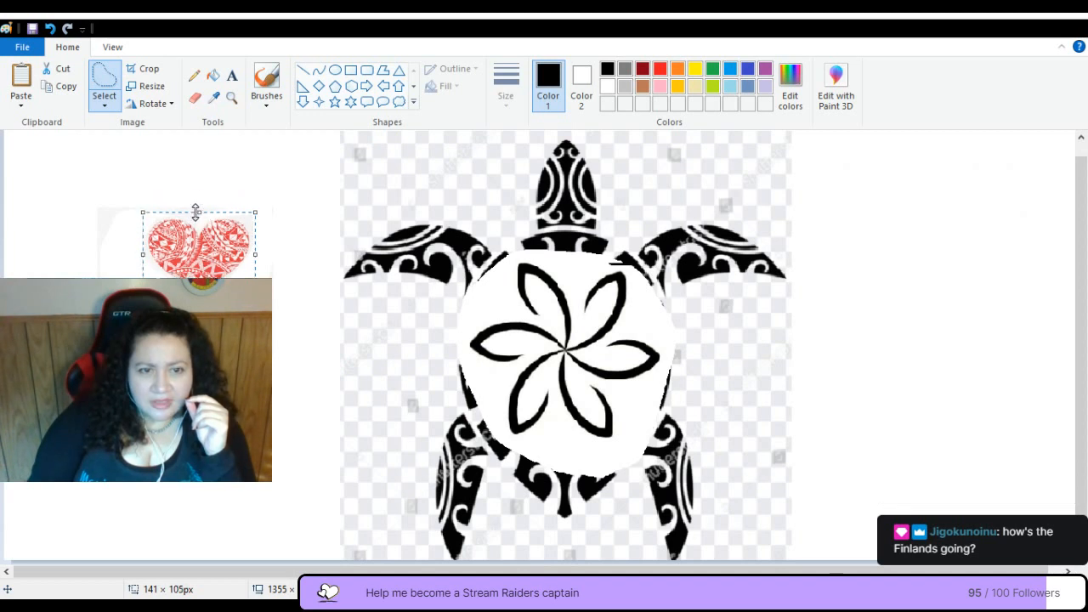
{"action": "left_click_drag", "start_coordinate": [255, 298], "coordinate": [220, 282]}
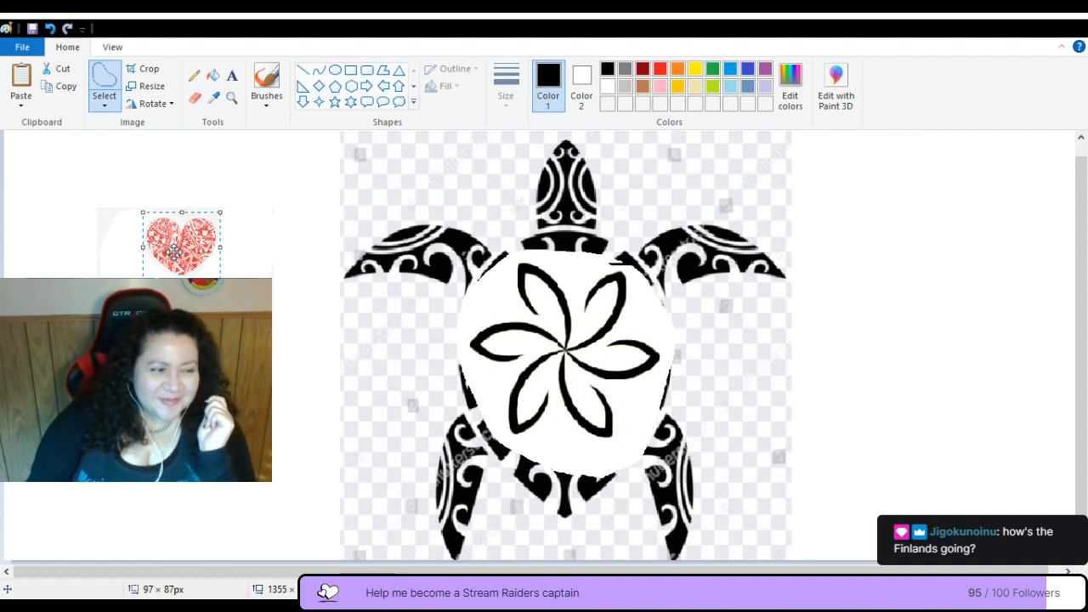
{"action": "left_click_drag", "start_coordinate": [170, 246], "coordinate": [544, 349]}
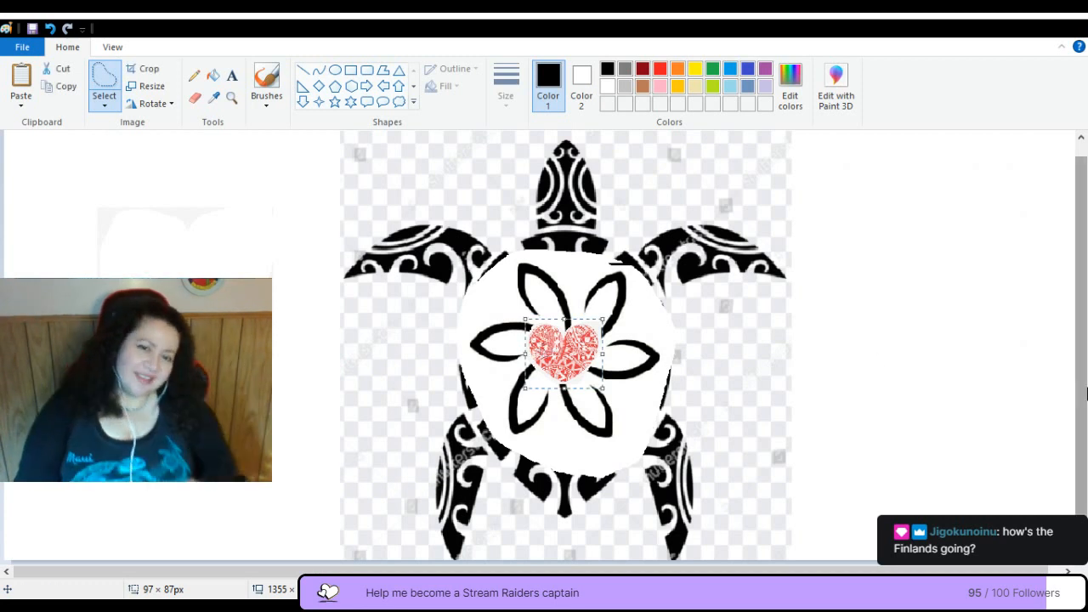
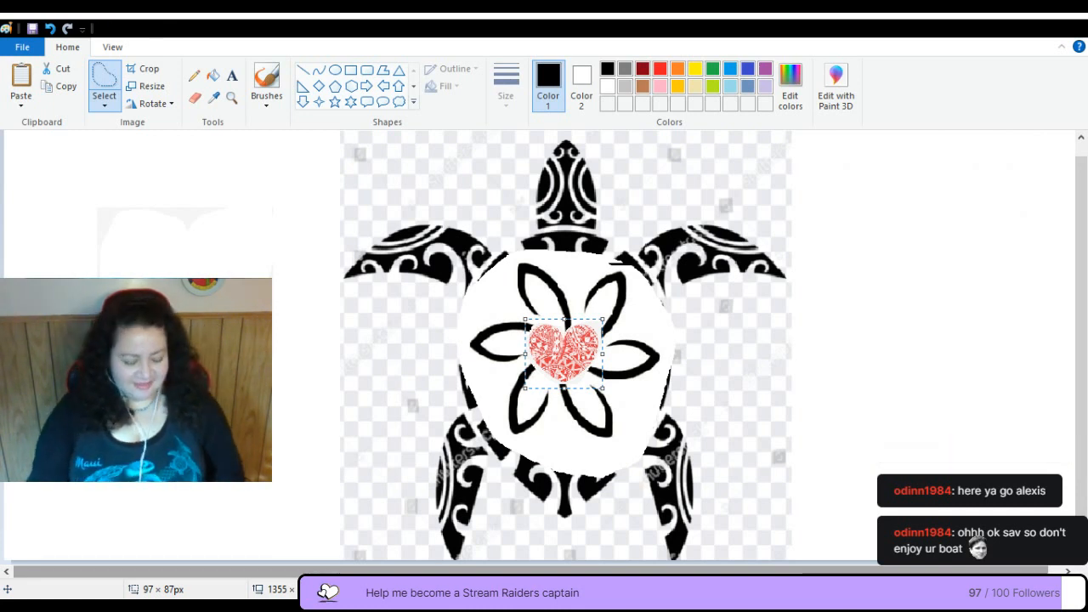
Try pasting the green tribal turtle image over the black turtle design, and undo the paste
{"action": "key", "text": "ctrl+v"}
{"action": "left_click_drag", "start_coordinate": [131, 254], "coordinate": [505, 313]}
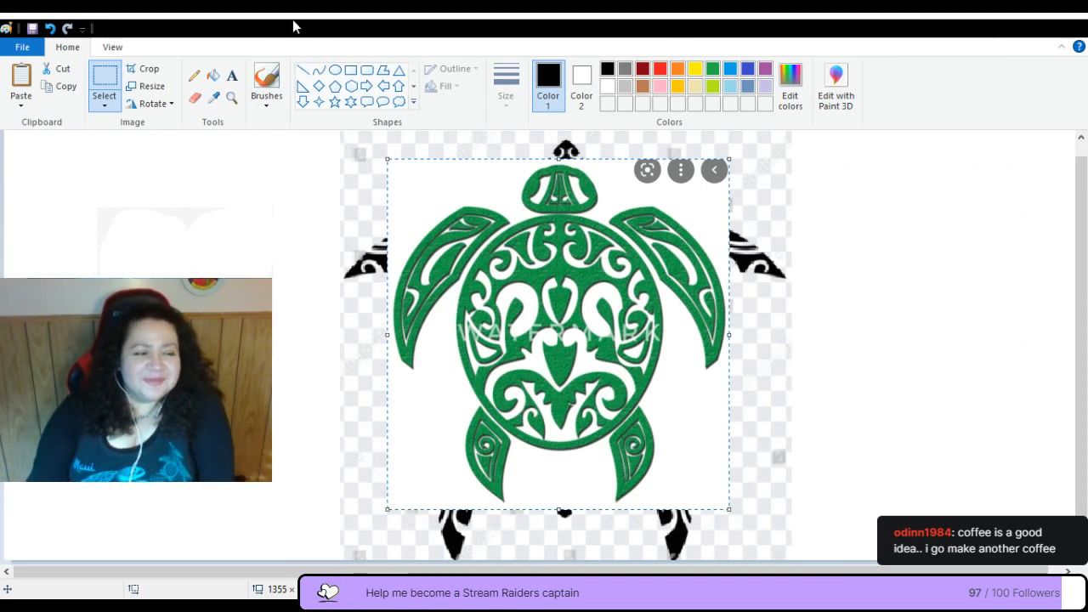
{"action": "left_click", "coordinate": [51, 31]}
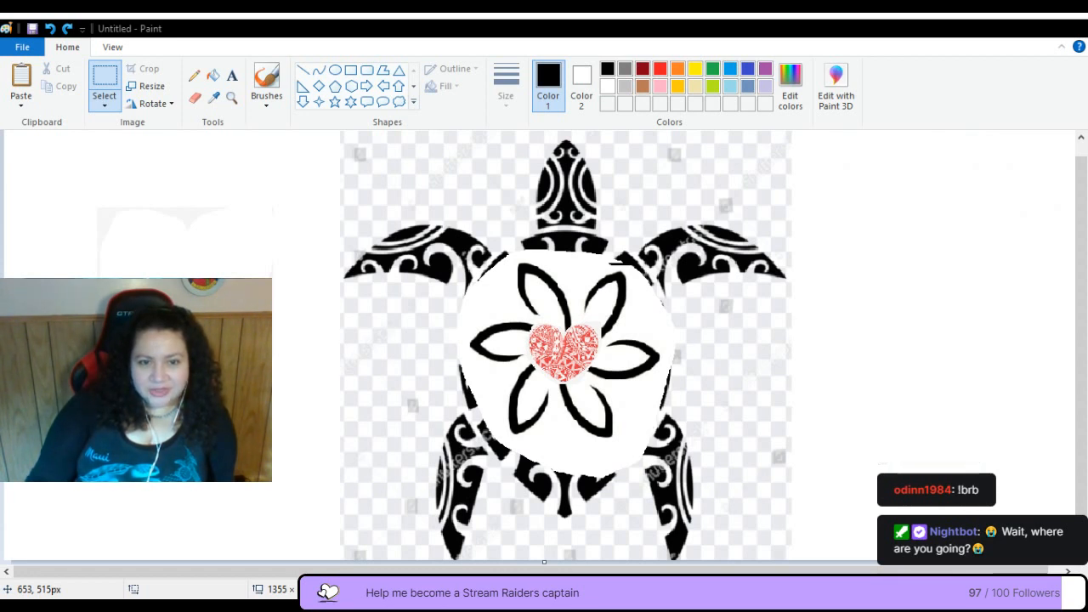
Start a new blank picture
{"action": "key", "text": "ctrl+n"}
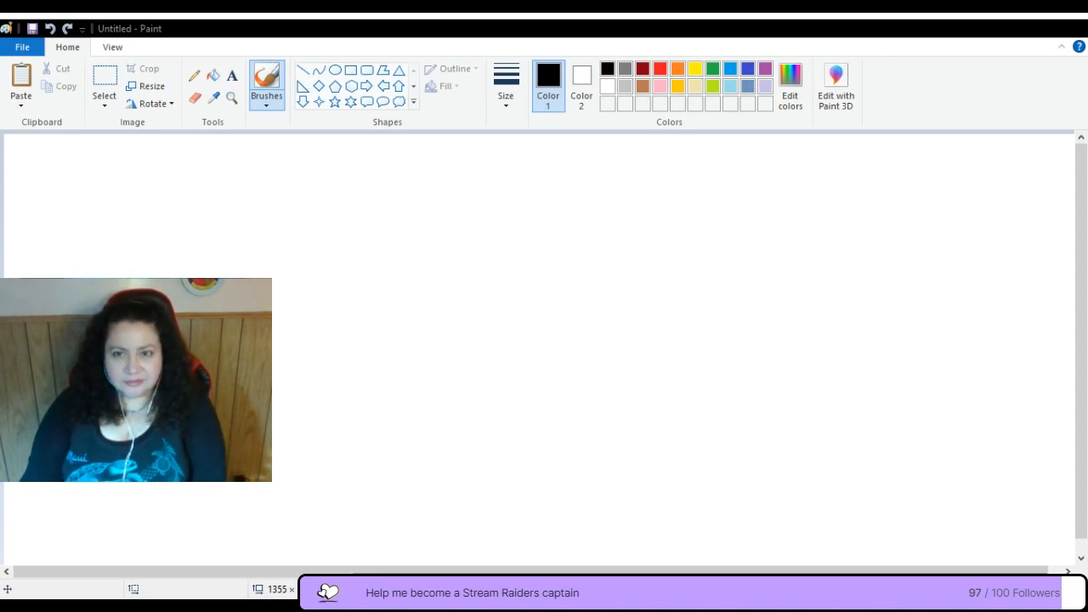
{"action": "left_click", "coordinate": [999, 31]}
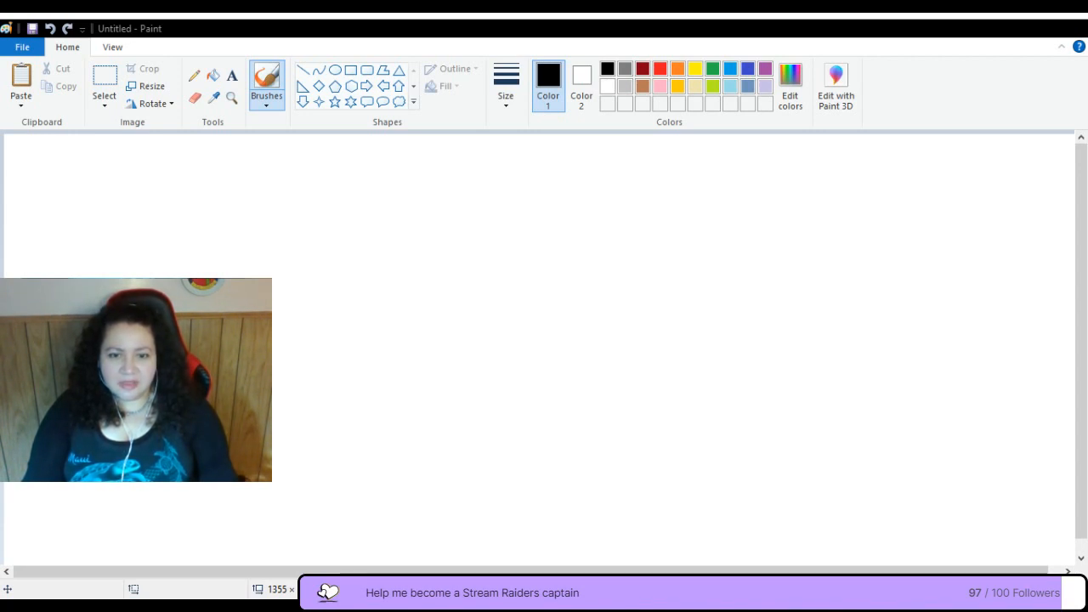
Paste the bold black seven-petal flower, move it to the middle of the canvas, and undo the paste
{"action": "key", "text": "ctrl+v"}
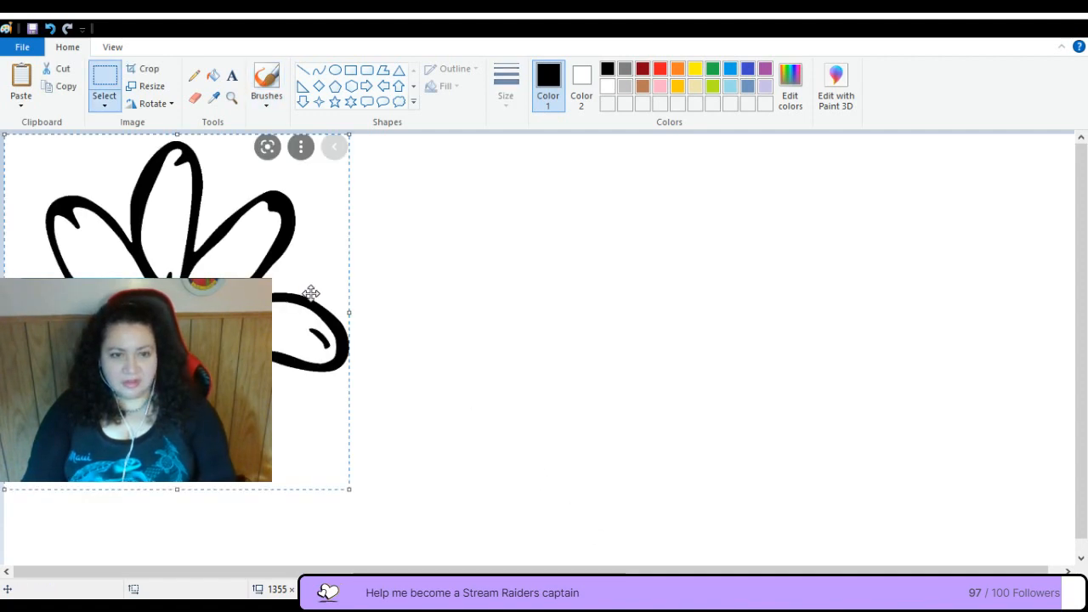
{"action": "left_click_drag", "start_coordinate": [173, 306], "coordinate": [546, 315]}
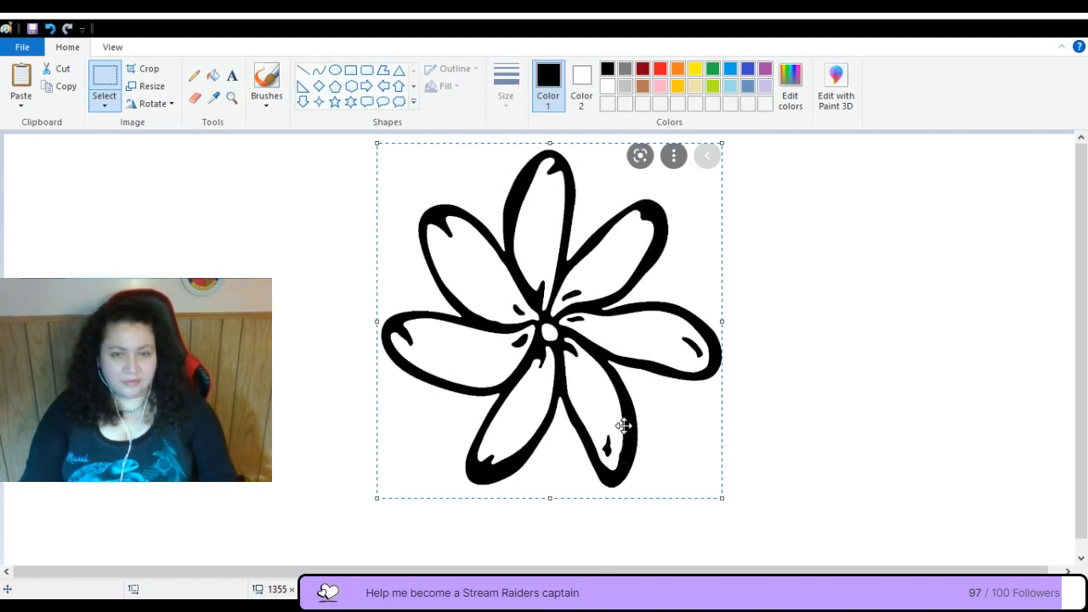
{"action": "left_click", "coordinate": [47, 28]}
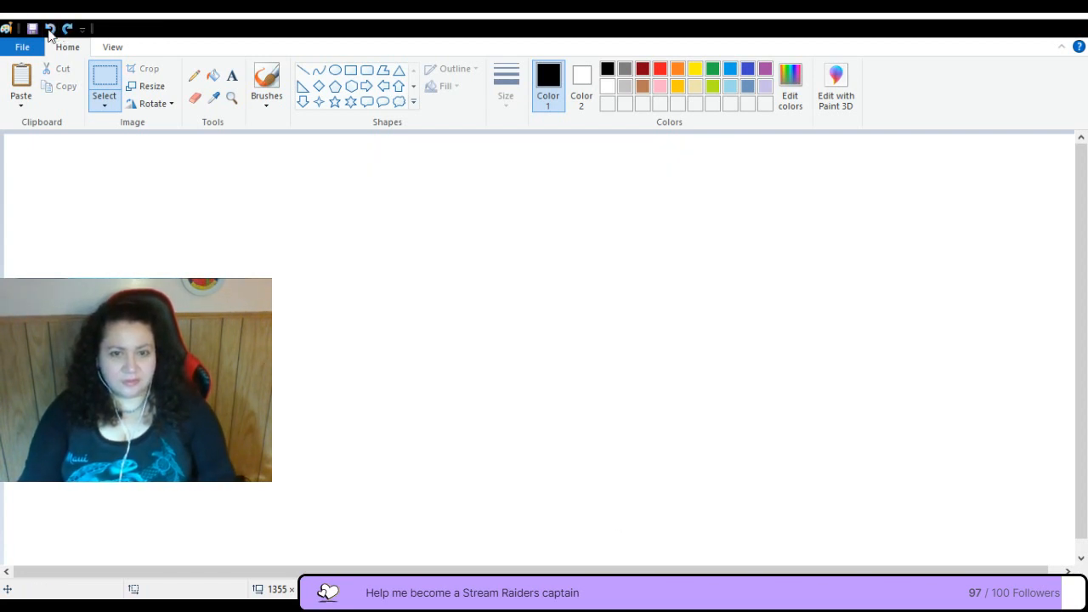
Paste the magenta seven-petal flower image, move it to the middle of the canvas, and undo the paste
{"action": "key", "text": "ctrl+v"}
{"action": "left_click_drag", "start_coordinate": [127, 218], "coordinate": [559, 278]}
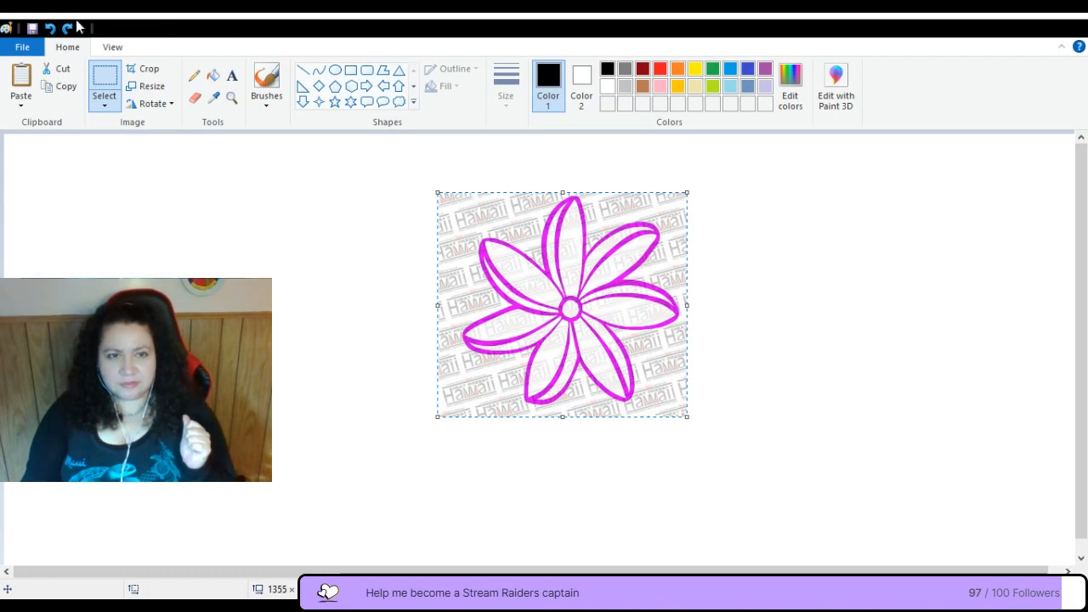
{"action": "left_click", "coordinate": [49, 28]}
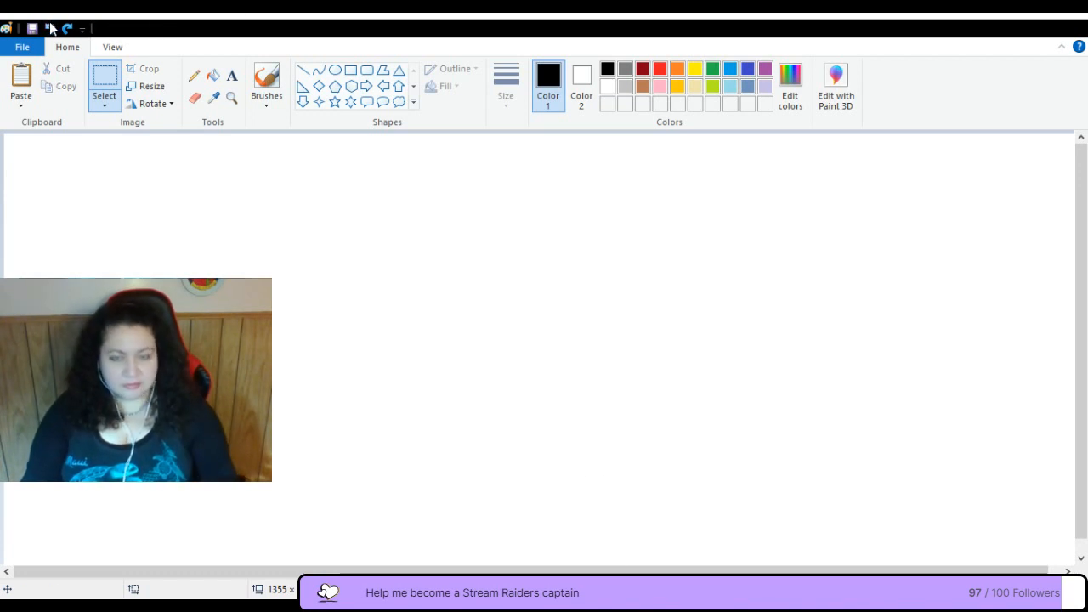
Paste the image of four five-petal flowers, enlarge it to about 547 × 415 px mid-canvas, and undo the paste
{"action": "key", "text": "ctrl+v"}
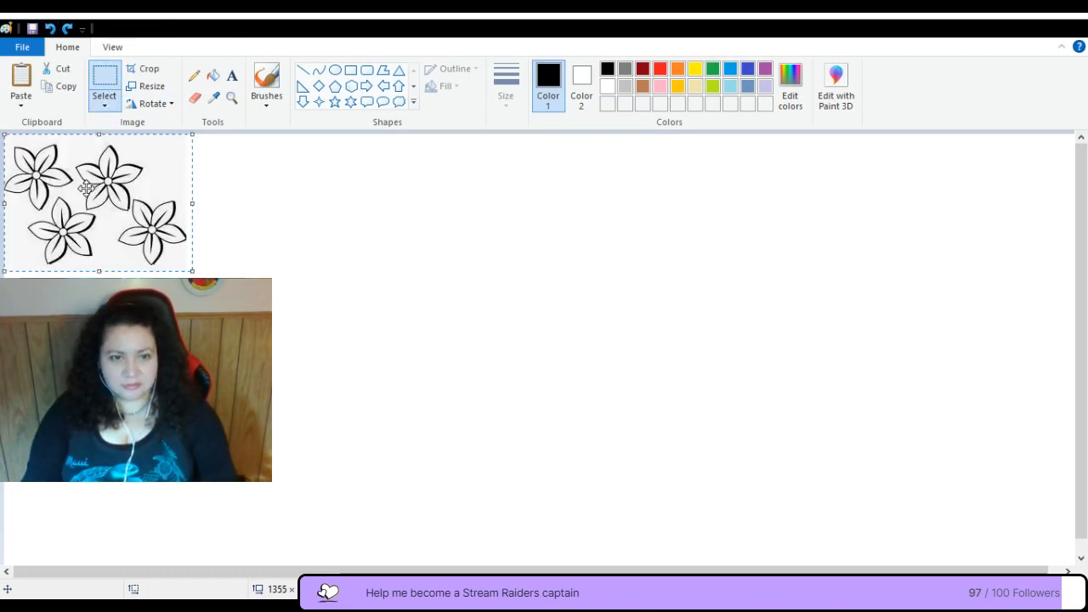
{"action": "left_click_drag", "start_coordinate": [86, 189], "coordinate": [554, 308]}
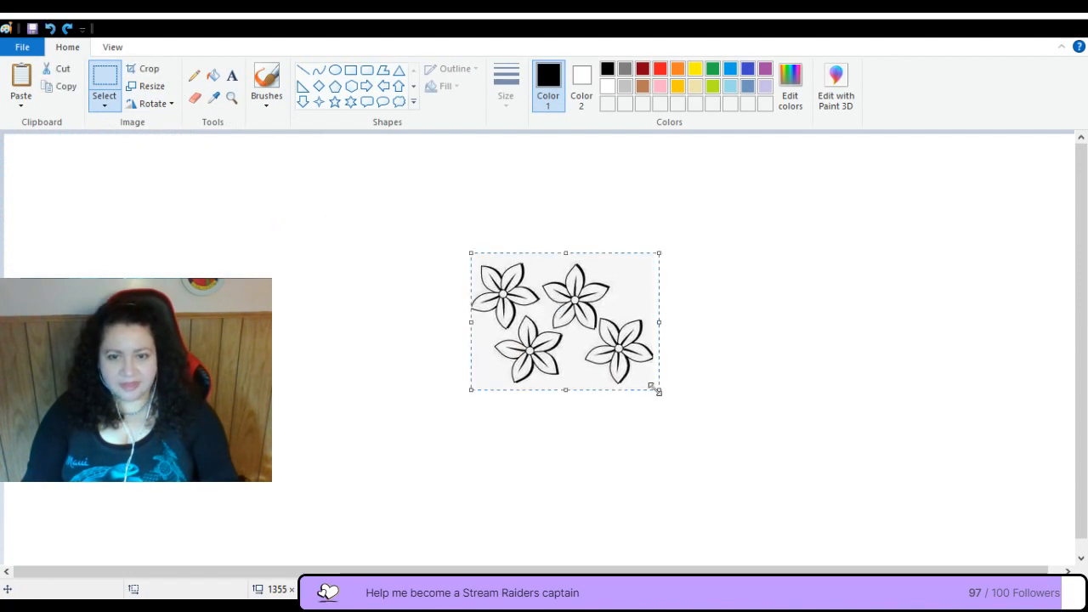
{"action": "left_click_drag", "start_coordinate": [659, 390], "coordinate": [764, 504]}
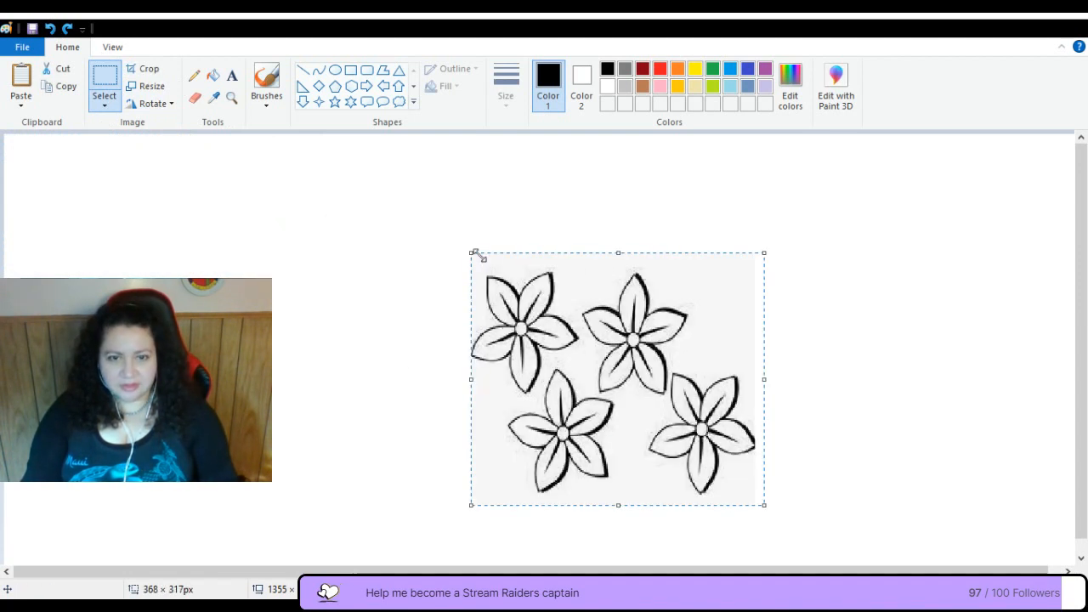
{"action": "left_click_drag", "start_coordinate": [471, 252], "coordinate": [328, 176]}
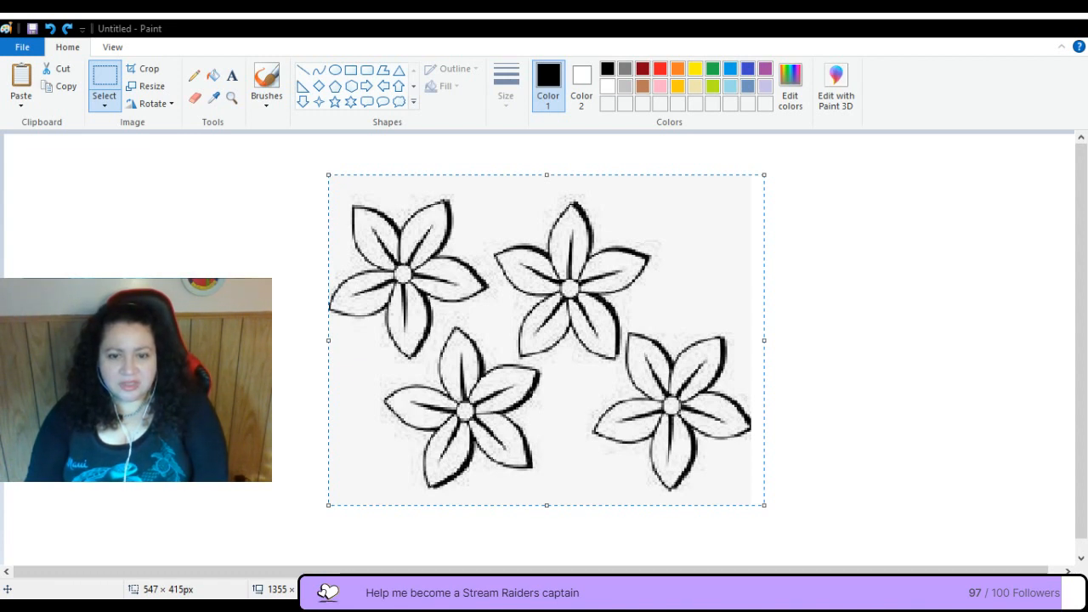
{"action": "left_click", "coordinate": [51, 28]}
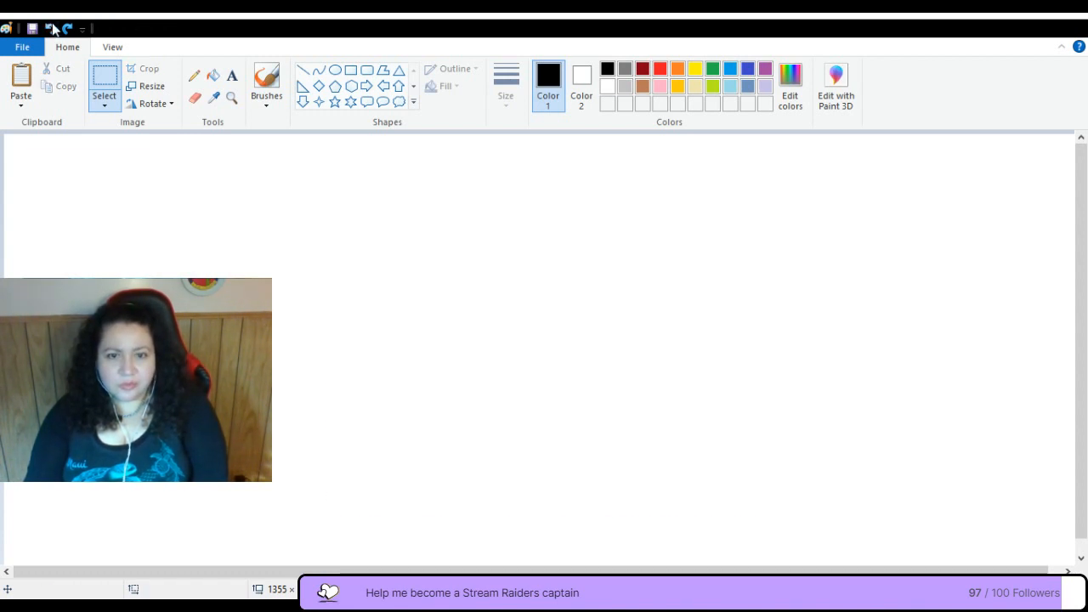
Paste the small six-petal flower outline on a checkered background, move it to the canvas middle, and undo the paste
{"action": "key", "text": "ctrl+v"}
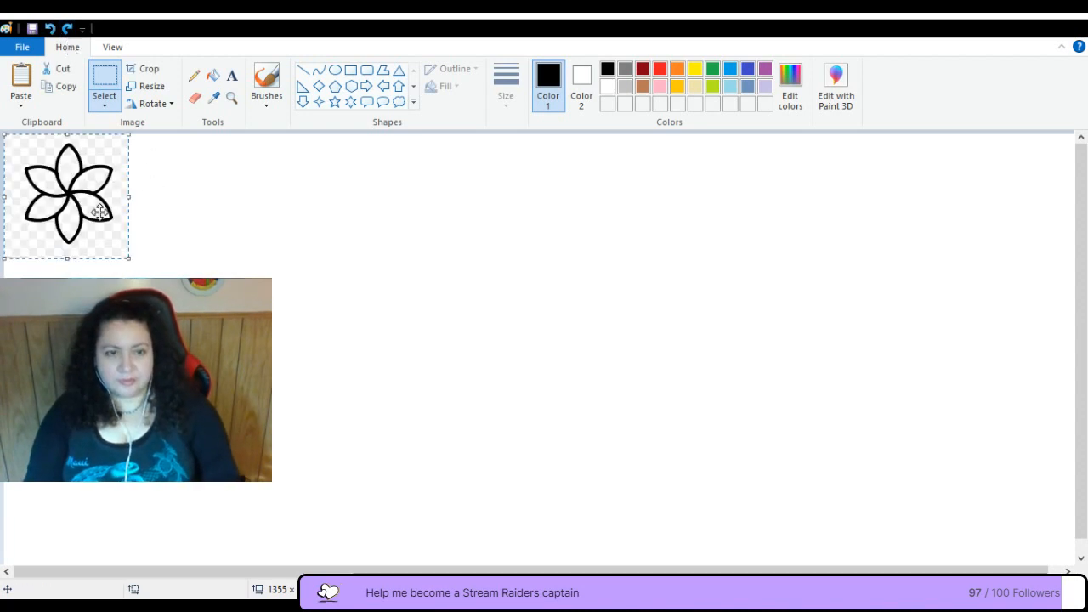
{"action": "left_click_drag", "start_coordinate": [100, 212], "coordinate": [613, 319]}
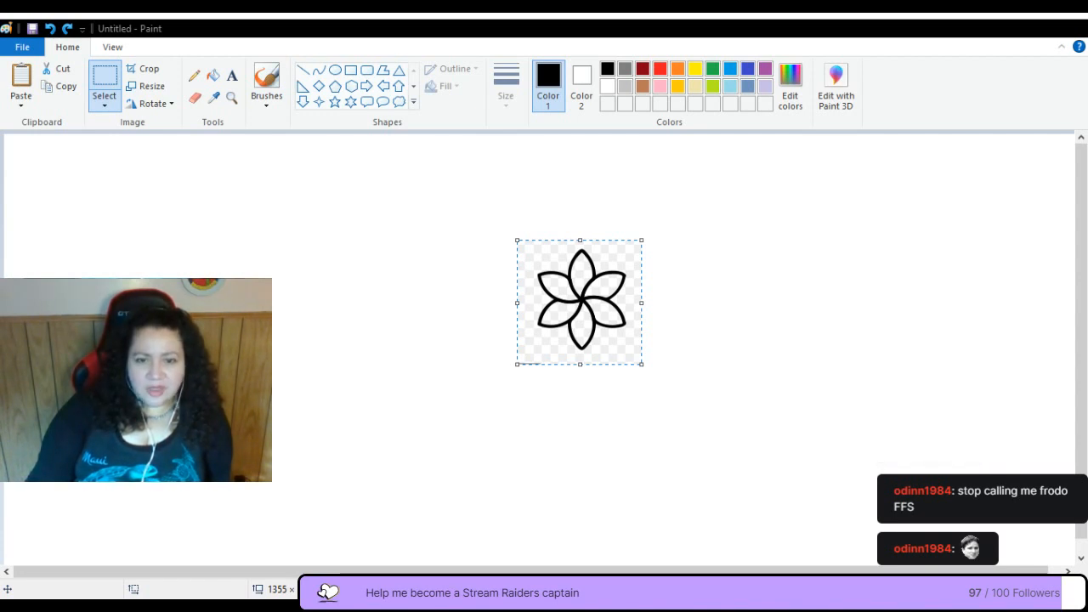
{"action": "left_click", "coordinate": [51, 29]}
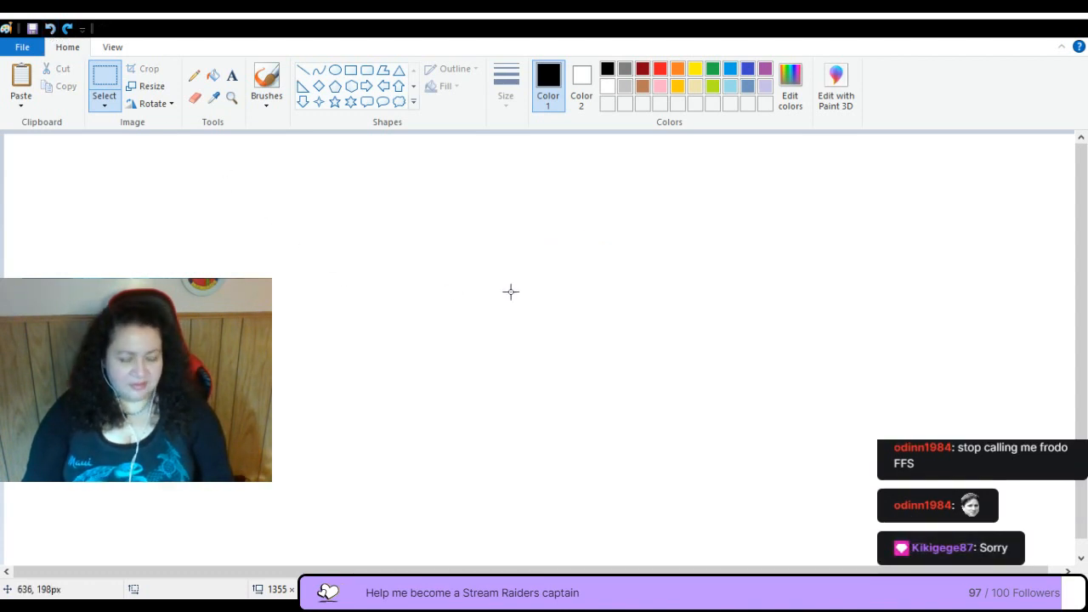
Paste the ALOHA pineapple image and move it to the middle of the canvas
{"action": "key", "text": "ctrl+v"}
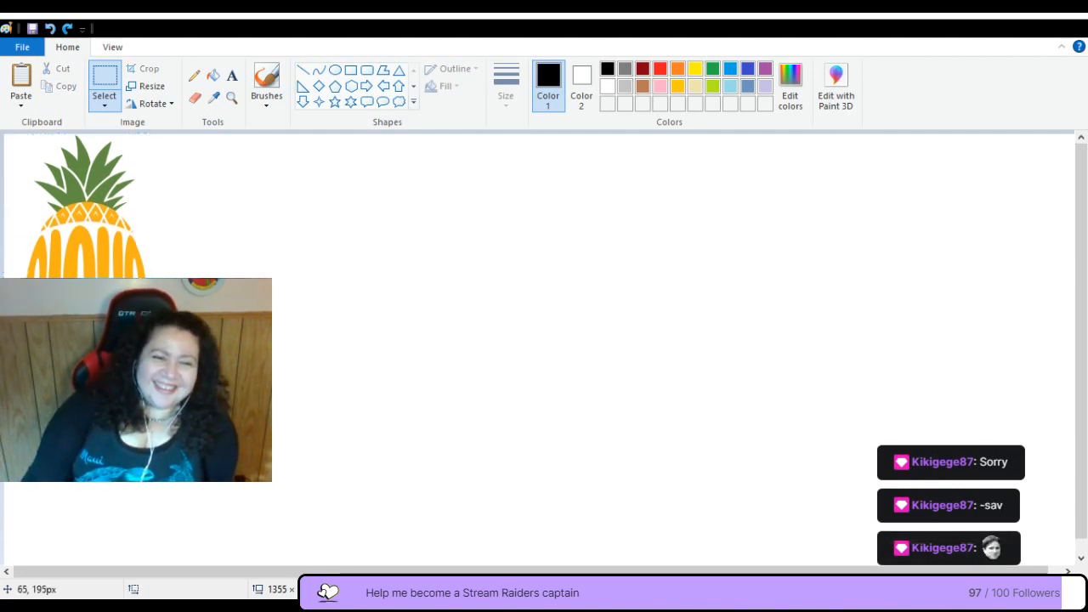
{"action": "left_click_drag", "start_coordinate": [55, 289], "coordinate": [546, 340]}
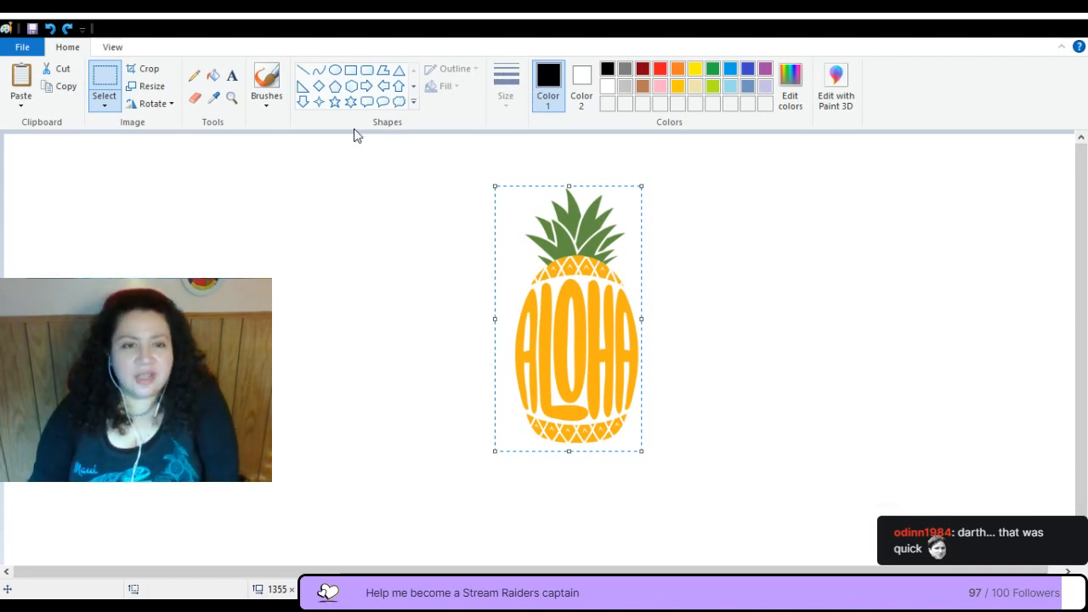
Add the text YES in bold Arial Black beside the ALOHA pineapple and color it gold
{"action": "left_click", "coordinate": [233, 78]}
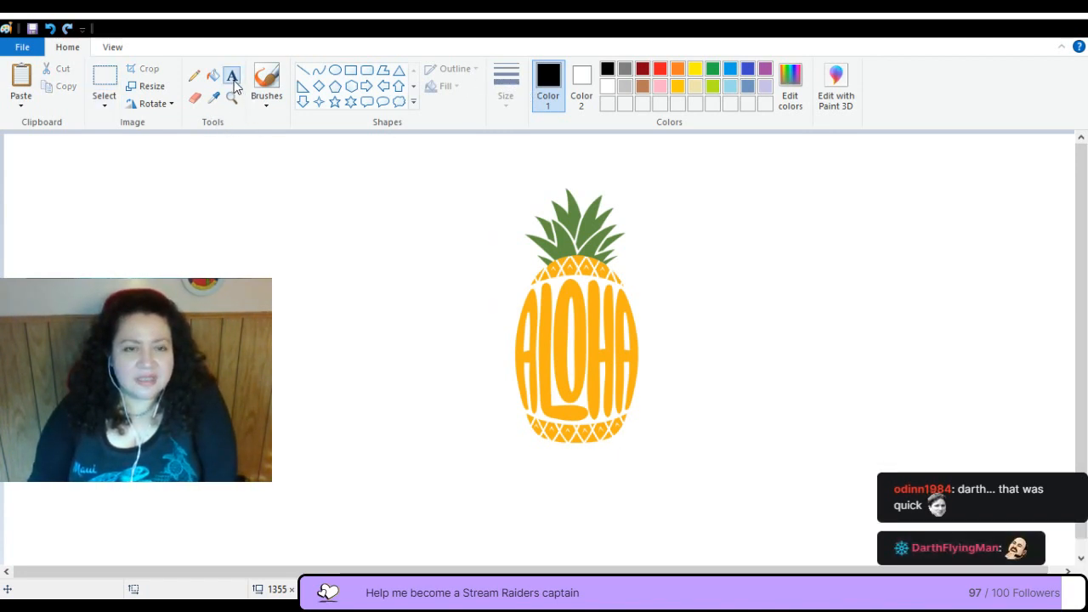
{"action": "left_click", "coordinate": [102, 270]}
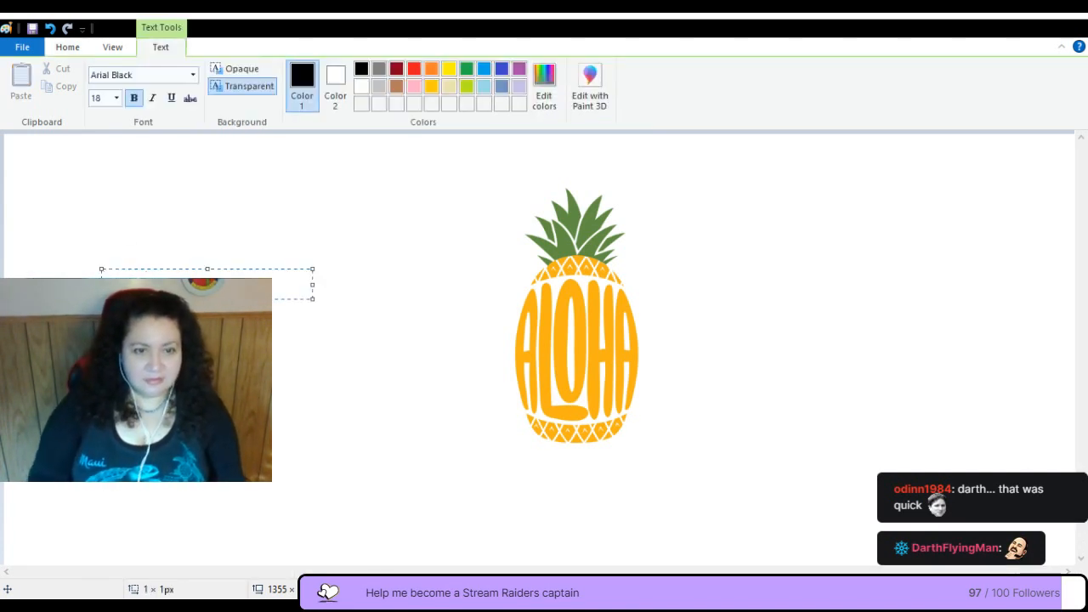
{"action": "left_click_drag", "start_coordinate": [147, 285], "coordinate": [119, 285]}
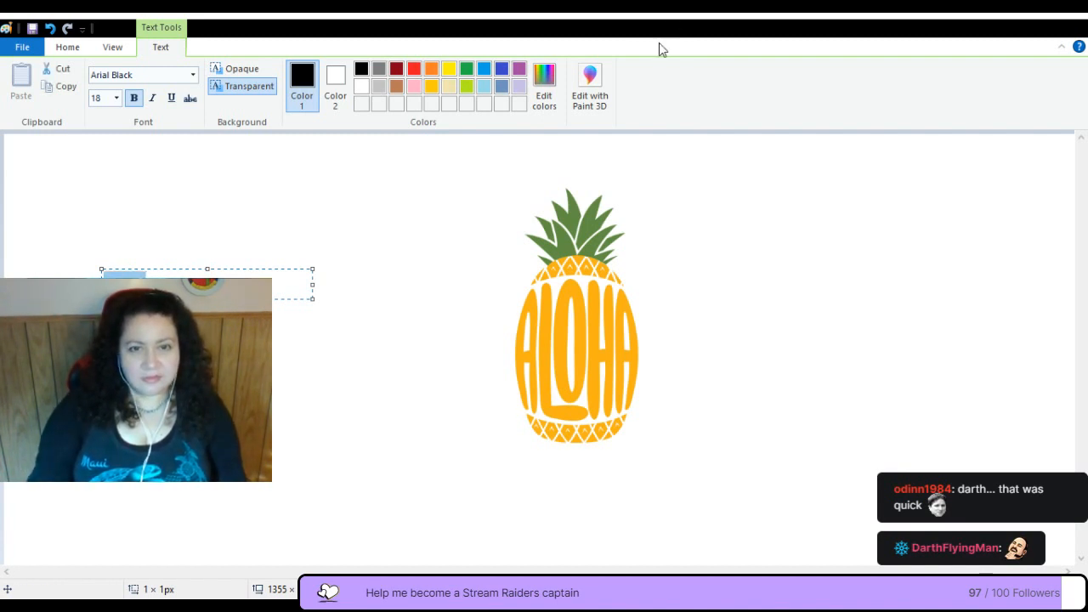
{"action": "left_click", "coordinate": [453, 64]}
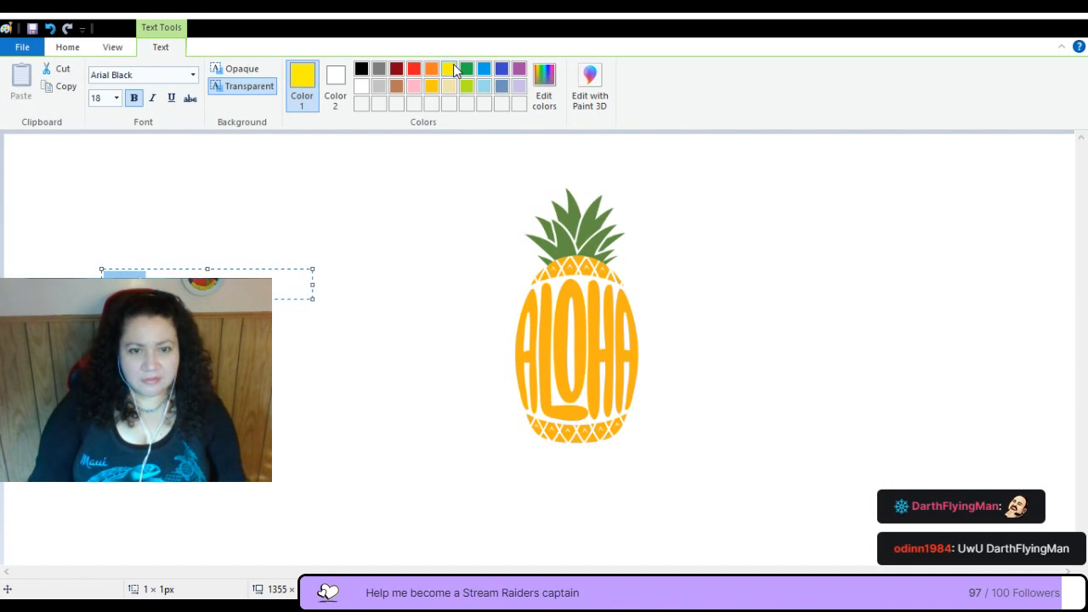
{"action": "left_click", "coordinate": [435, 88]}
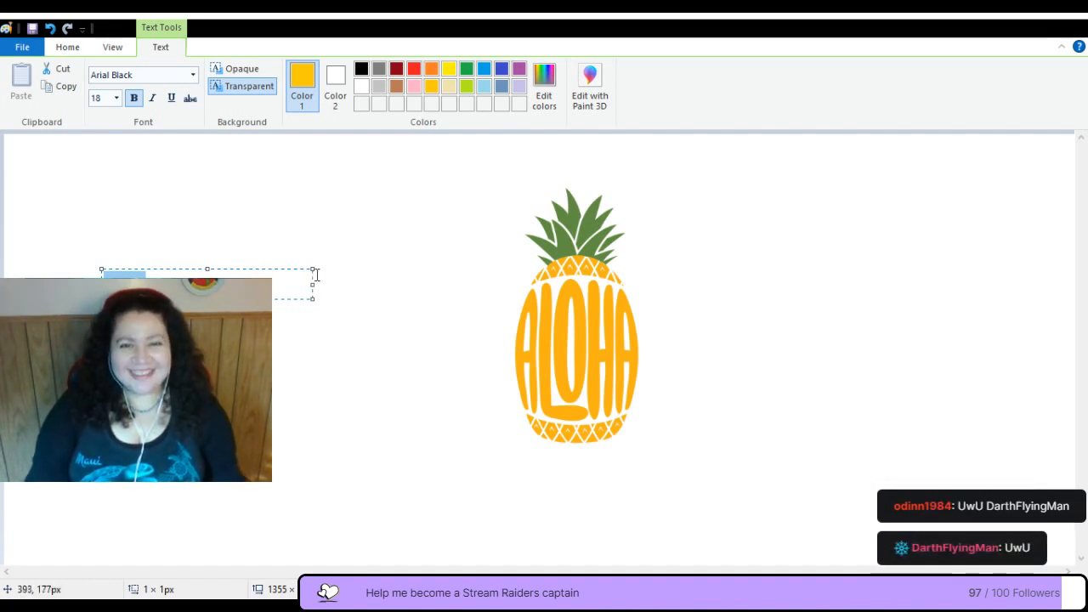
Enlarge the YES text box to about 287 × 123 px and set the font size to 72
{"action": "left_click", "coordinate": [111, 99]}
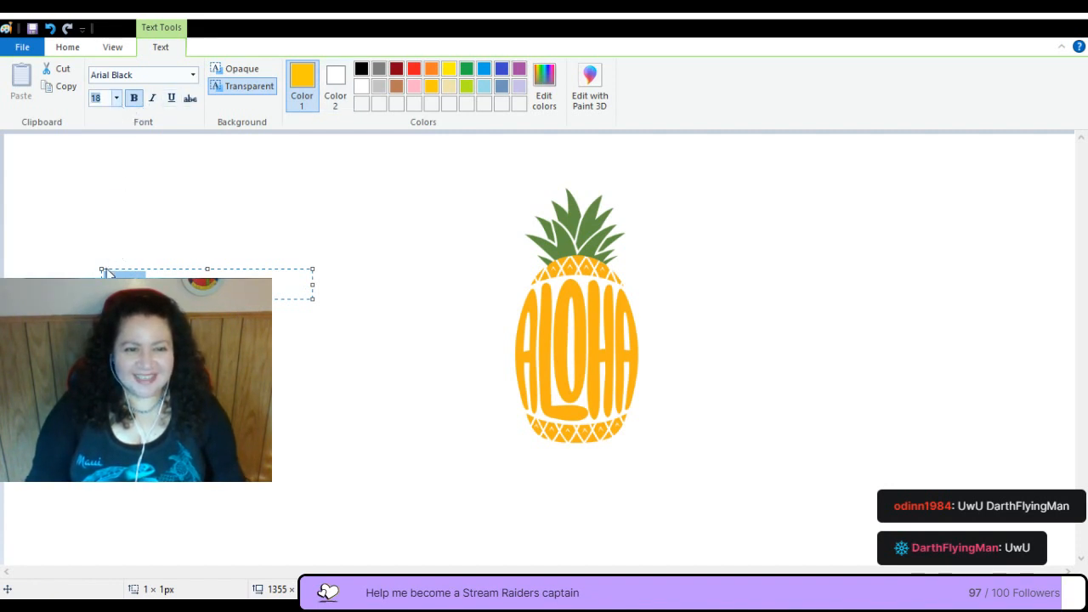
{"action": "type", "text": "26"}
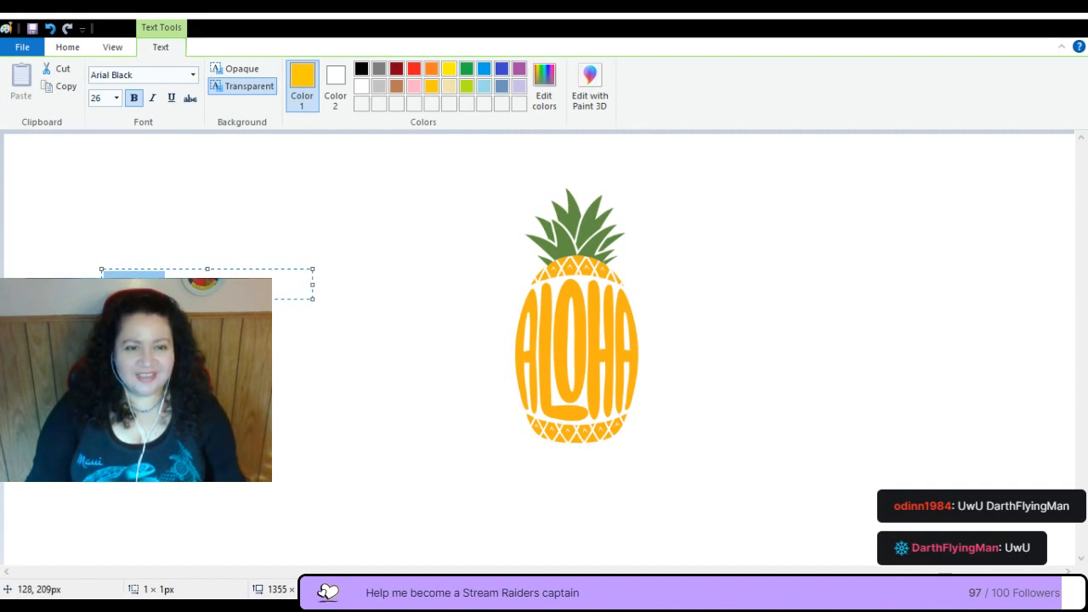
{"action": "left_click_drag", "start_coordinate": [101, 299], "coordinate": [88, 362]}
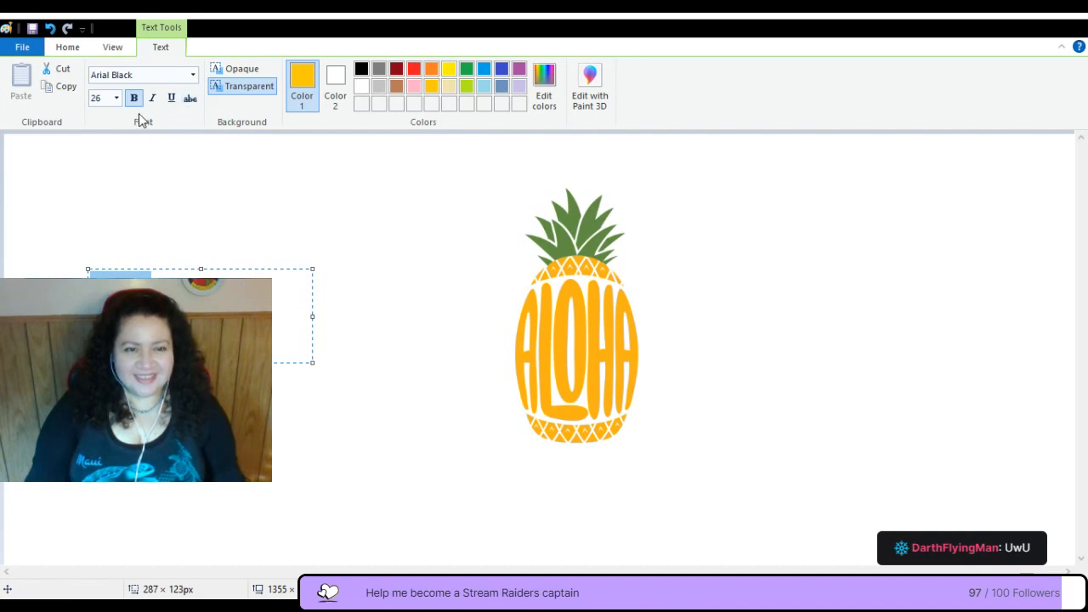
{"action": "left_click", "coordinate": [109, 98]}
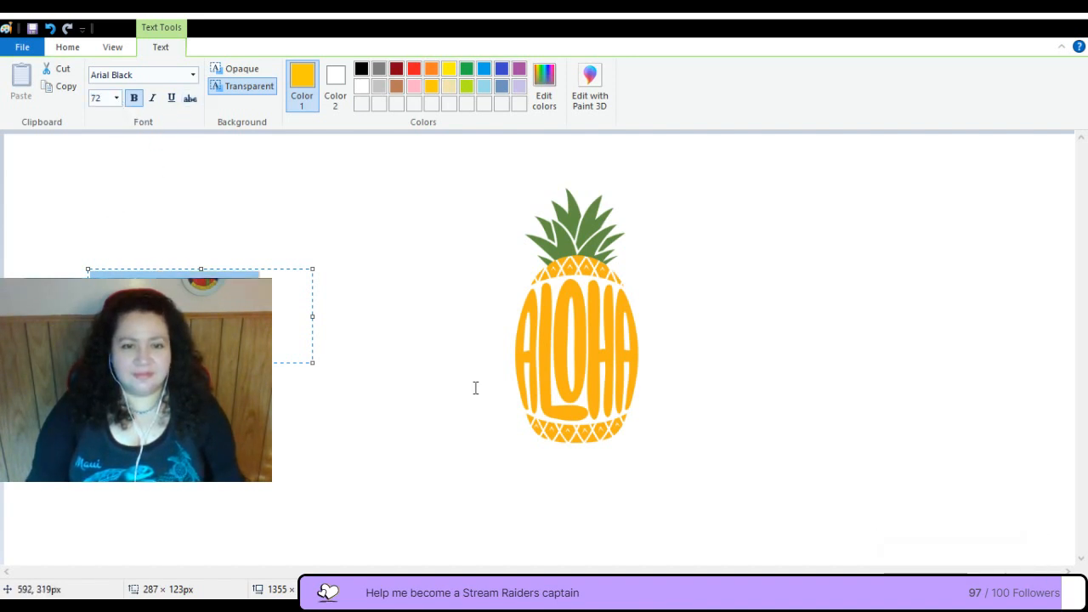
{"action": "left_click", "coordinate": [362, 320]}
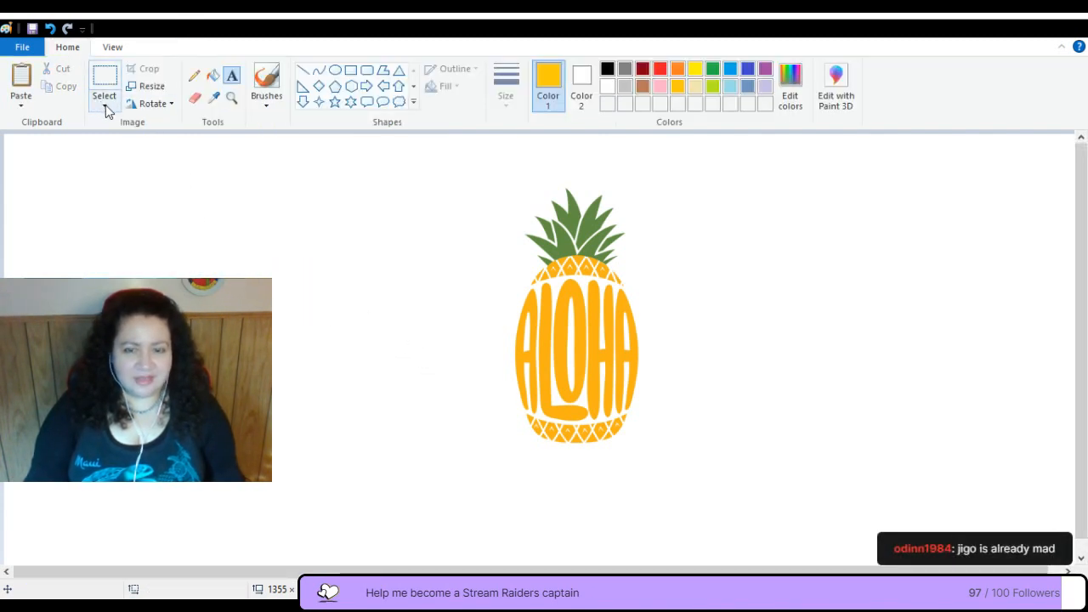
Try the YES text over the middle of the ALOHA pineapple, and move it back beside the image
{"action": "left_click", "coordinate": [105, 78]}
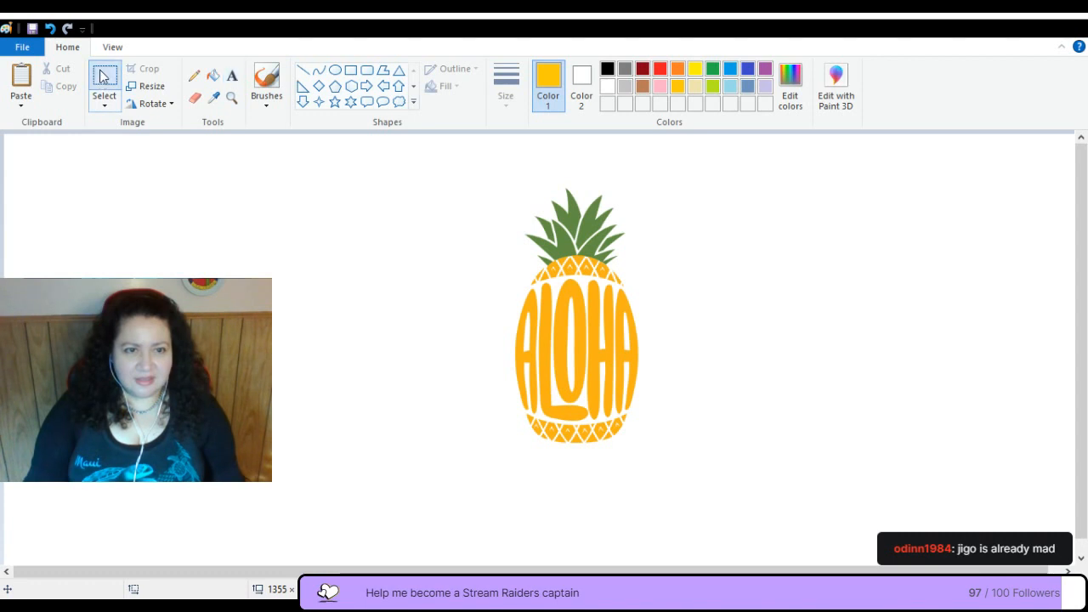
{"action": "left_click_drag", "start_coordinate": [80, 279], "coordinate": [275, 375]}
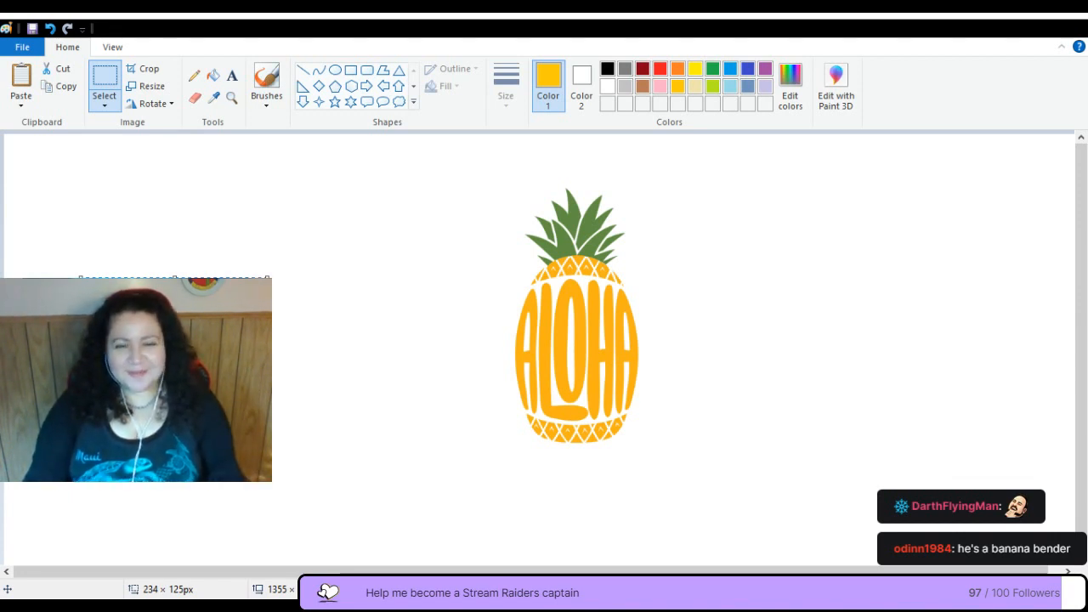
{"action": "left_click_drag", "start_coordinate": [170, 331], "coordinate": [555, 355]}
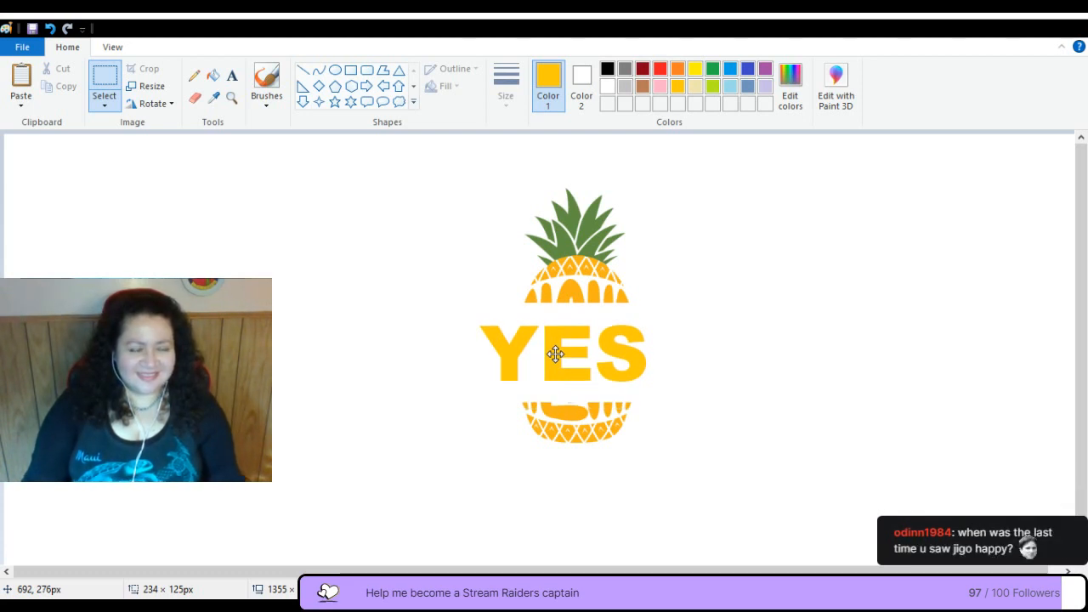
{"action": "left_click_drag", "start_coordinate": [555, 355], "coordinate": [248, 353]}
{"action": "left_click", "coordinate": [233, 246]}
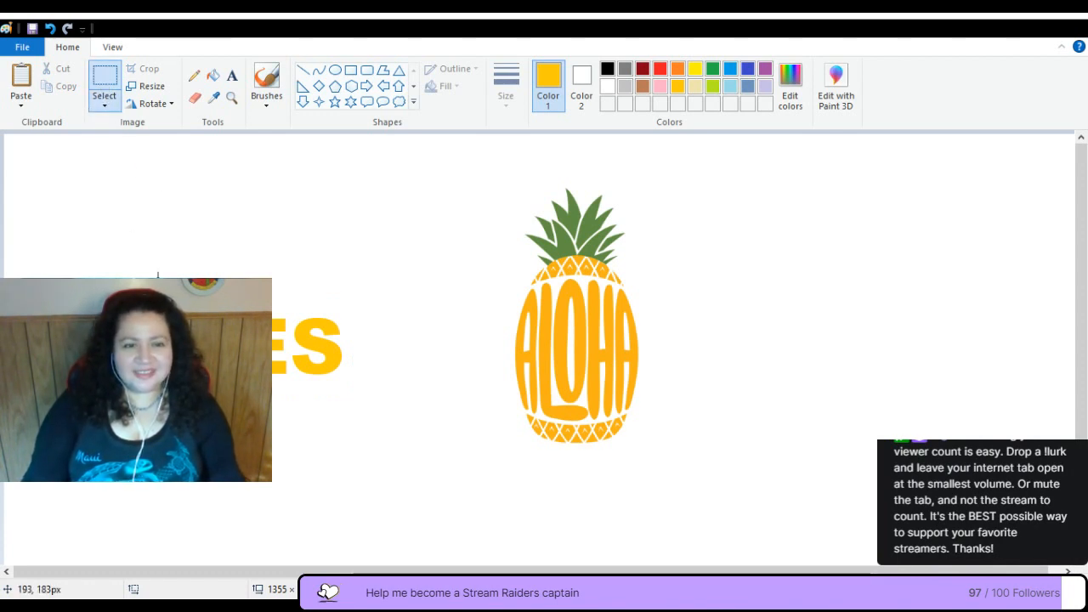
Select an area of about 260 × 164 px around YES and place it over the pineapple's ALOHA lettering
{"action": "left_click_drag", "start_coordinate": [157, 277], "coordinate": [362, 408]}
{"action": "left_click_drag", "start_coordinate": [246, 347], "coordinate": [544, 354]}
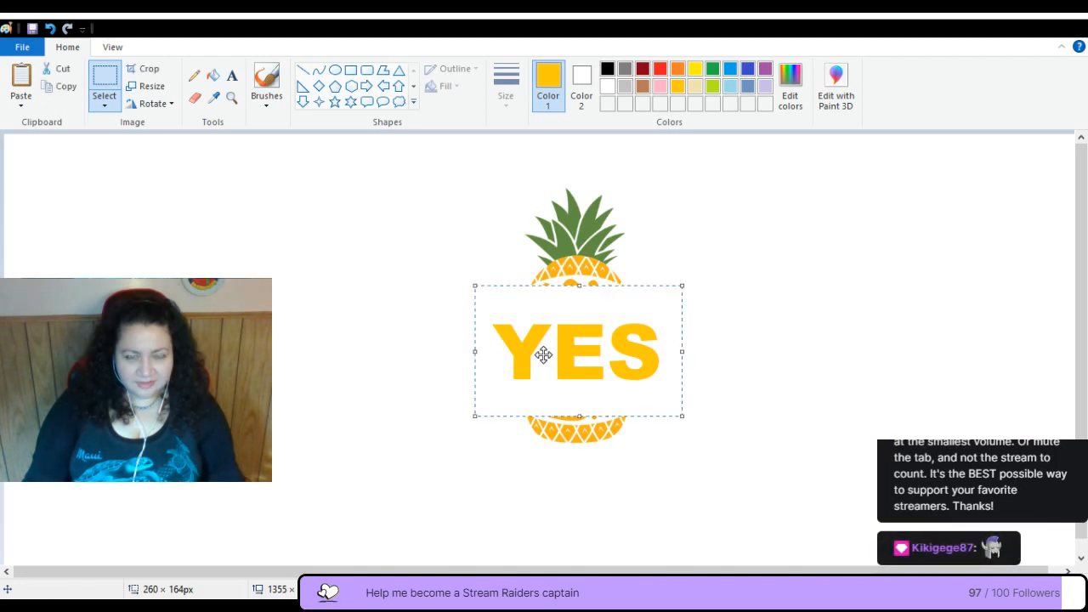
{"action": "left_click", "coordinate": [299, 415]}
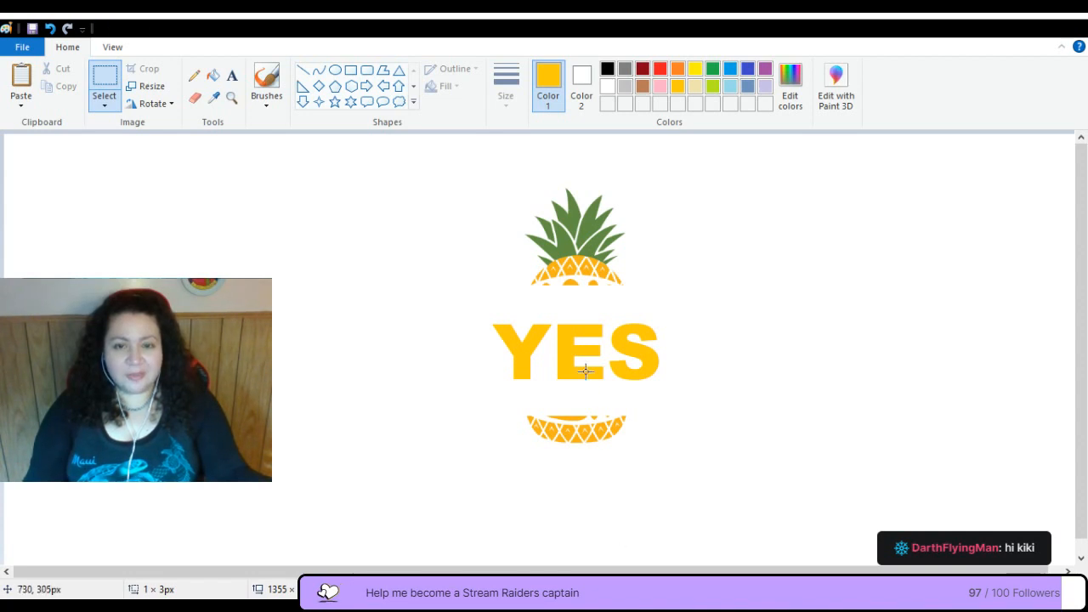
Undo the YES text and its moves, and undo pasting the ALOHA pineapple
{"action": "left_click", "coordinate": [49, 30]}
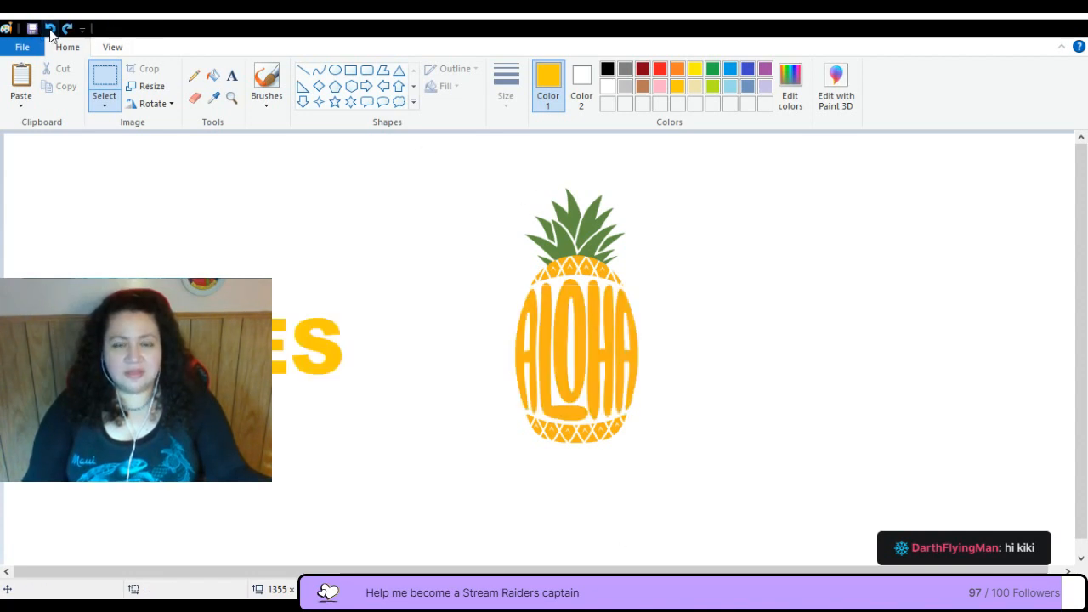
{"action": "left_click", "coordinate": [50, 30]}
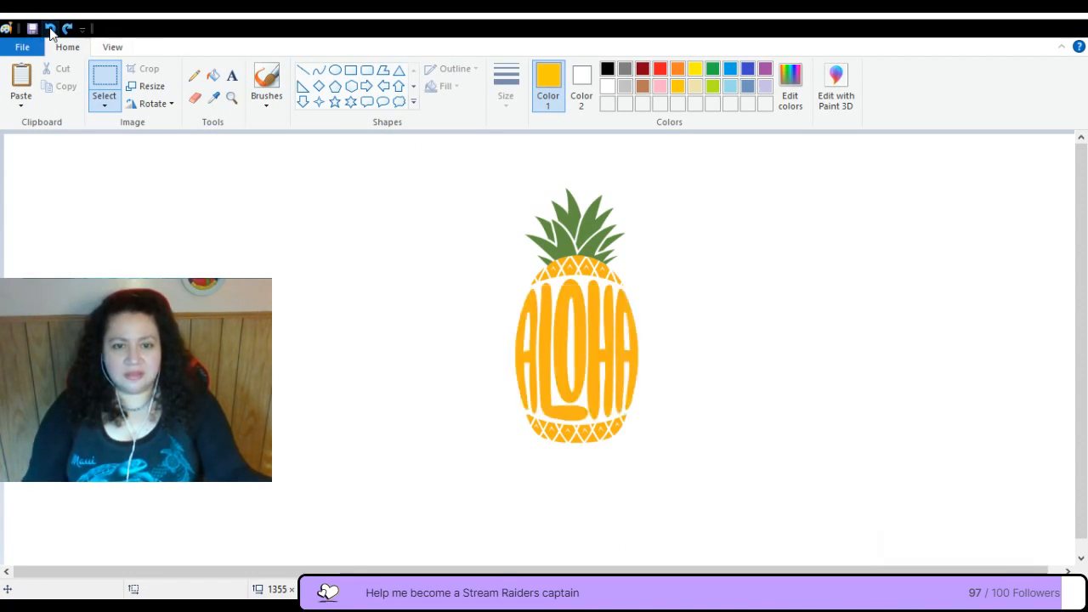
{"action": "left_click", "coordinate": [49, 30]}
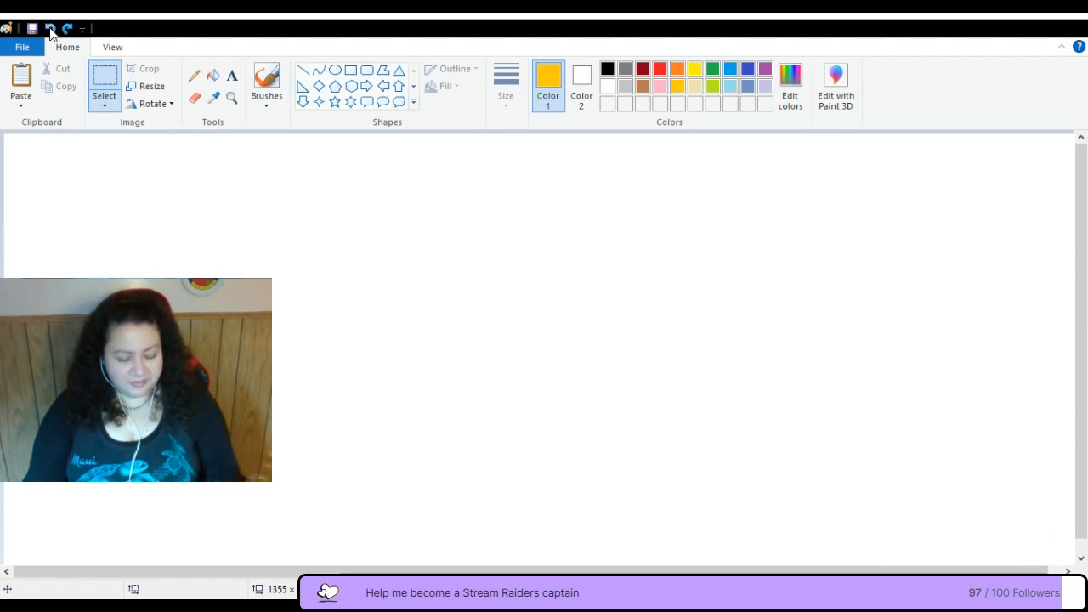
Paste the black pineapple image mid-canvas and add the text YES beside it in a box about 413 × 146 px
{"action": "key", "text": "ctrl+v"}
{"action": "left_click_drag", "start_coordinate": [65, 289], "coordinate": [550, 318]}
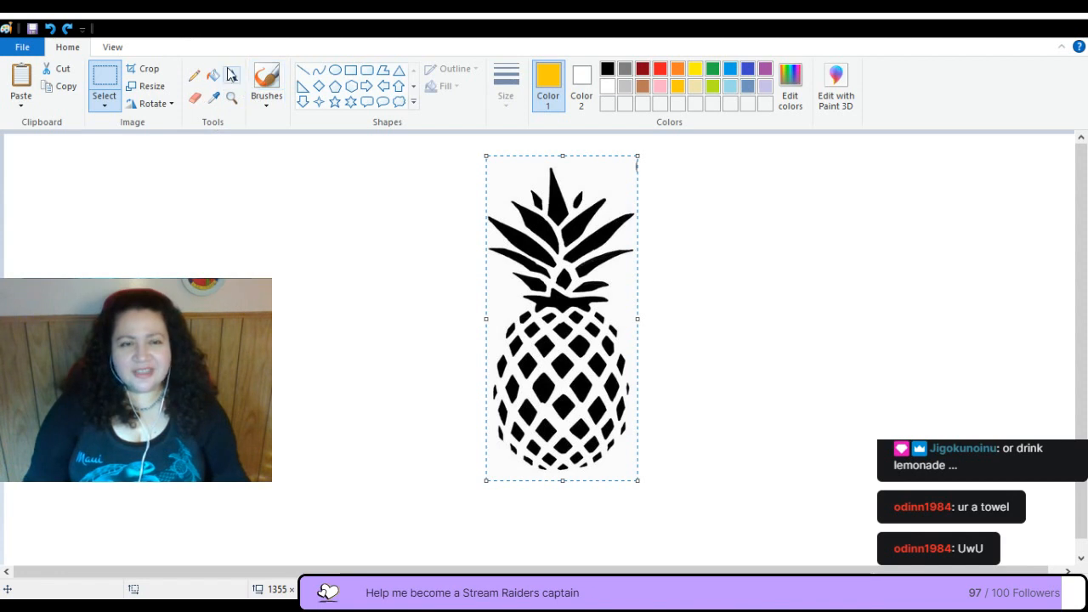
{"action": "left_click", "coordinate": [232, 75]}
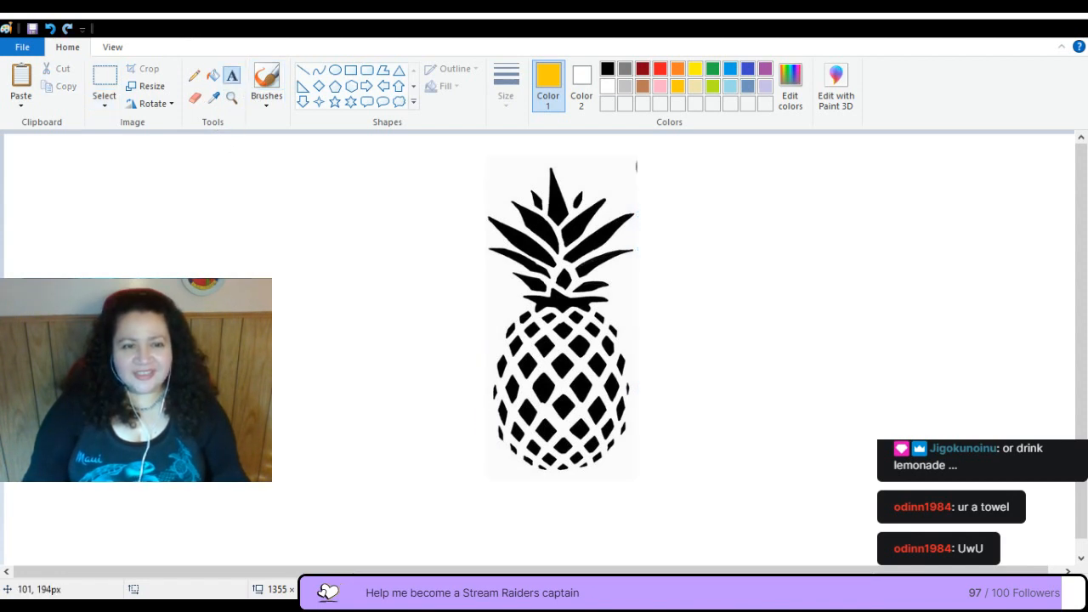
{"action": "left_click", "coordinate": [83, 232]}
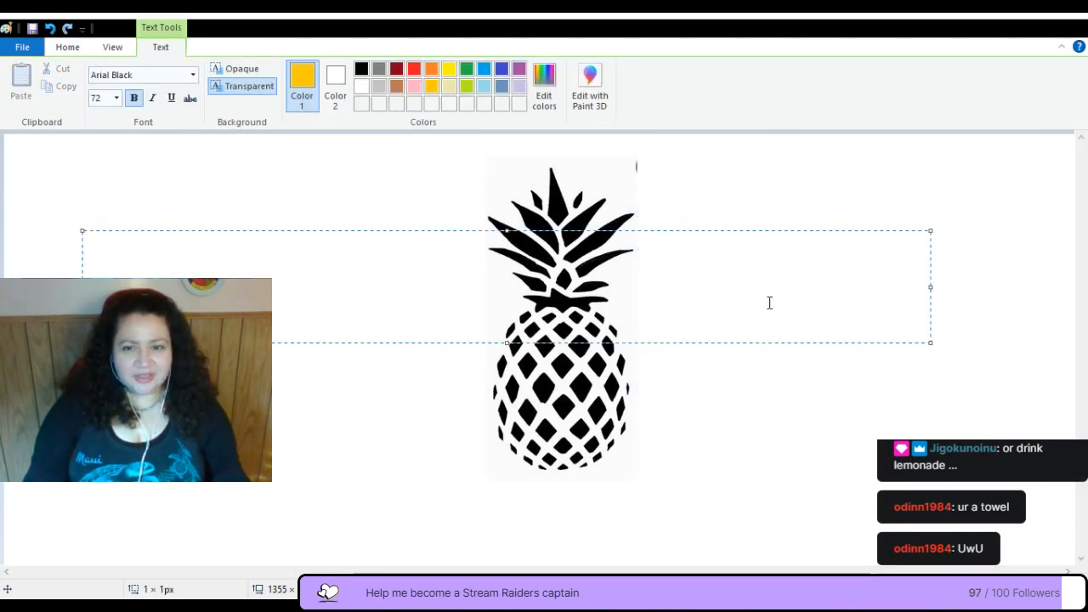
{"action": "left_click_drag", "start_coordinate": [931, 288], "coordinate": [408, 288]}
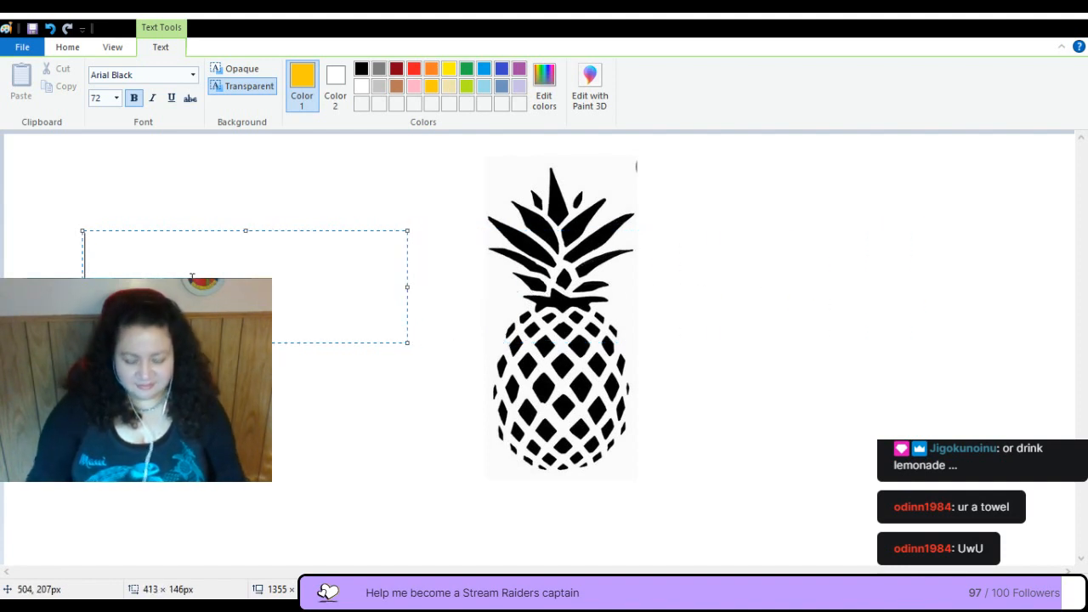
{"action": "type", "text": "YES"}
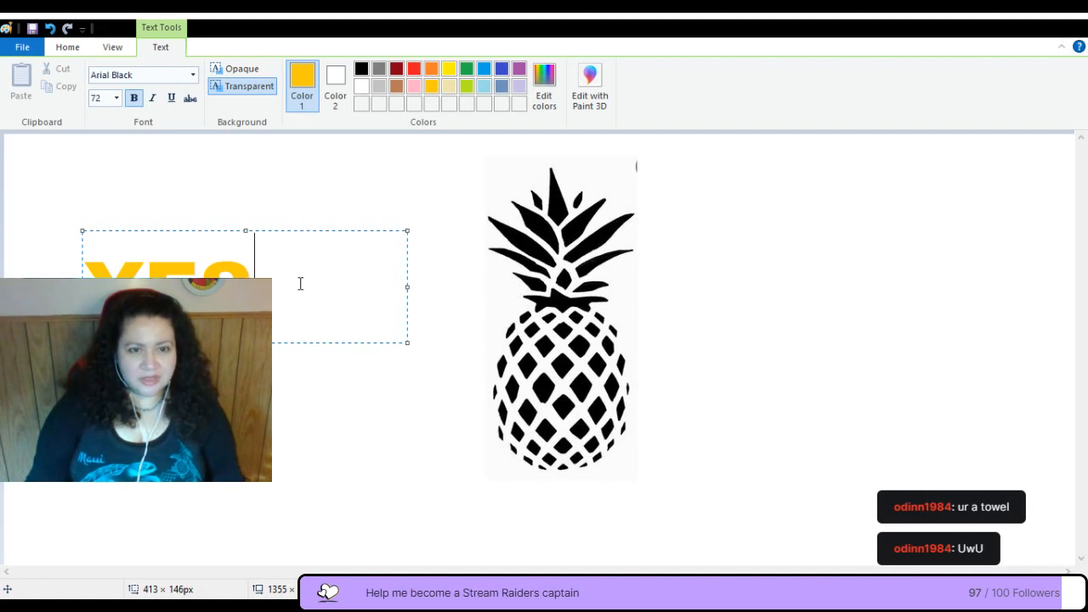
Set the font size of the YES text beside the black pineapple to 48
{"action": "left_click_drag", "start_coordinate": [277, 291], "coordinate": [84, 291]}
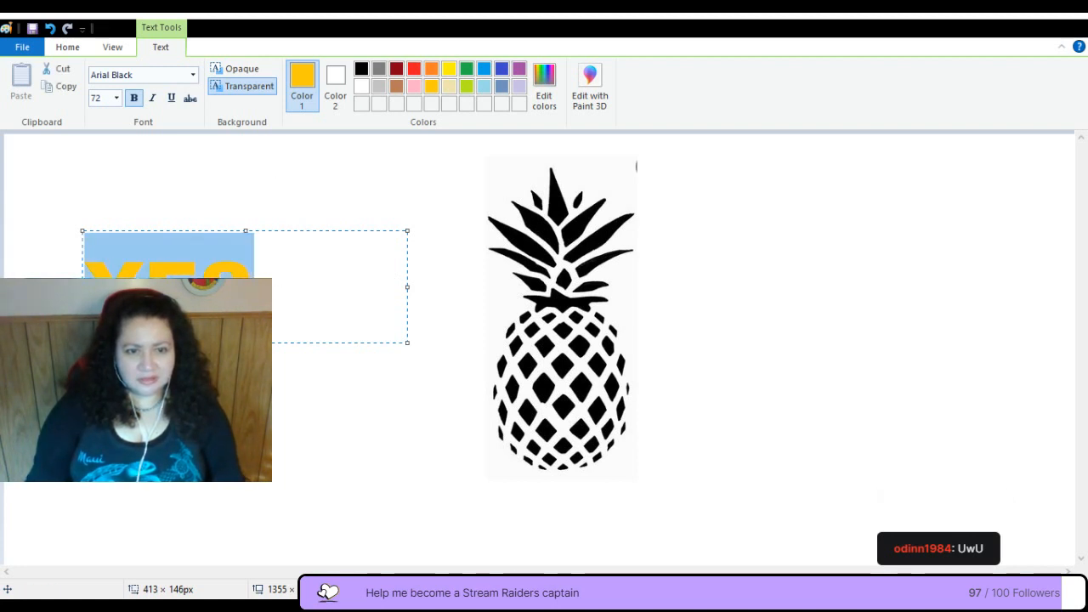
{"action": "left_click", "coordinate": [114, 99]}
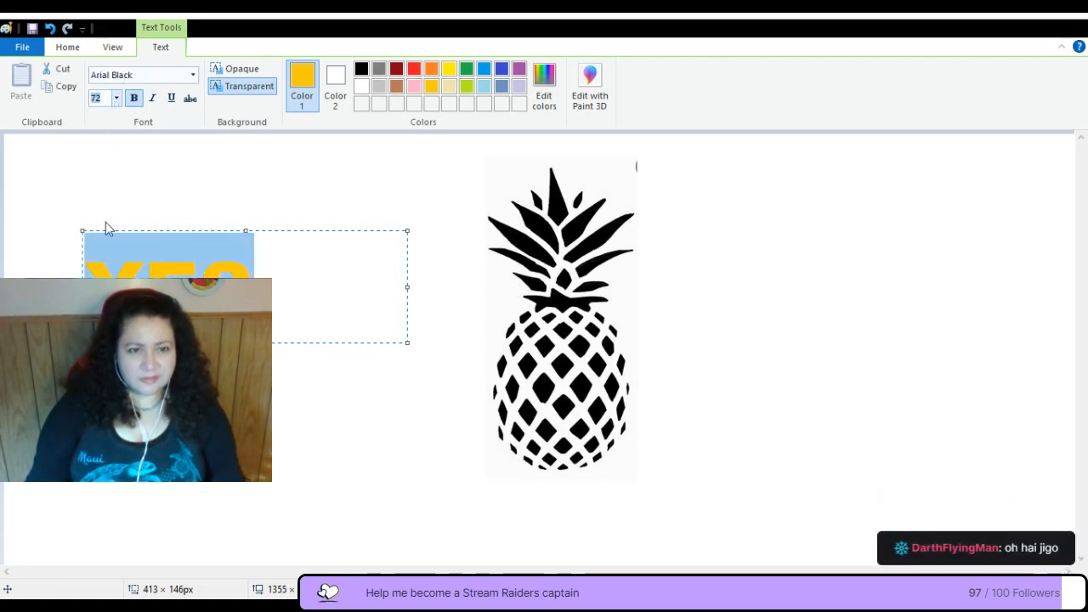
{"action": "type", "text": "48"}
{"action": "key", "text": "Return"}
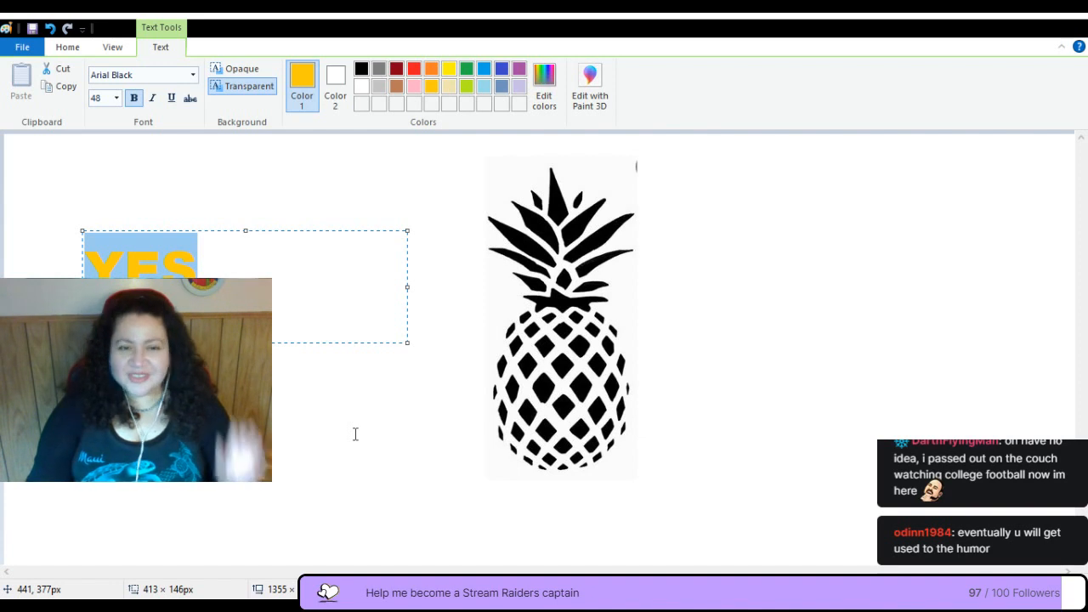
{"action": "left_click", "coordinate": [274, 445]}
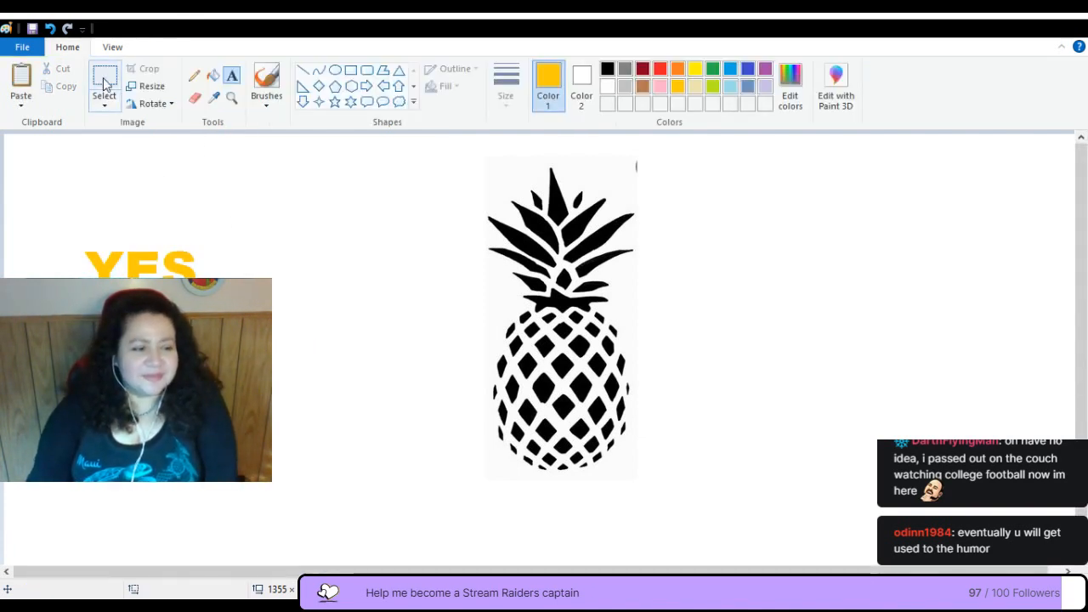
Select the YES text, about 150 × 74 px, and place it across the black pineapple's body
{"action": "left_click", "coordinate": [106, 83]}
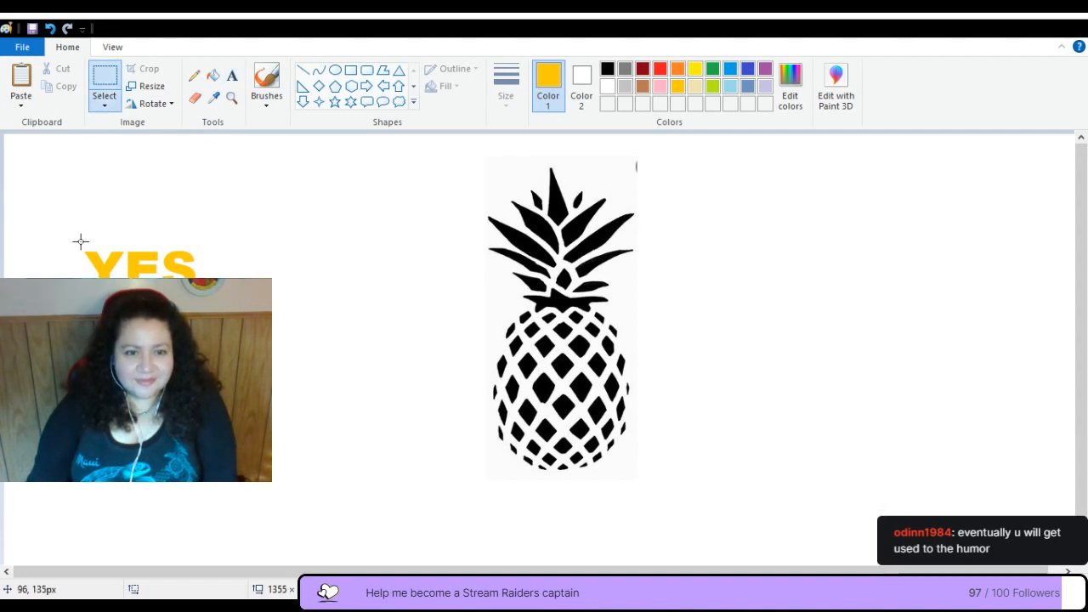
{"action": "left_click_drag", "start_coordinate": [81, 242], "coordinate": [201, 302]}
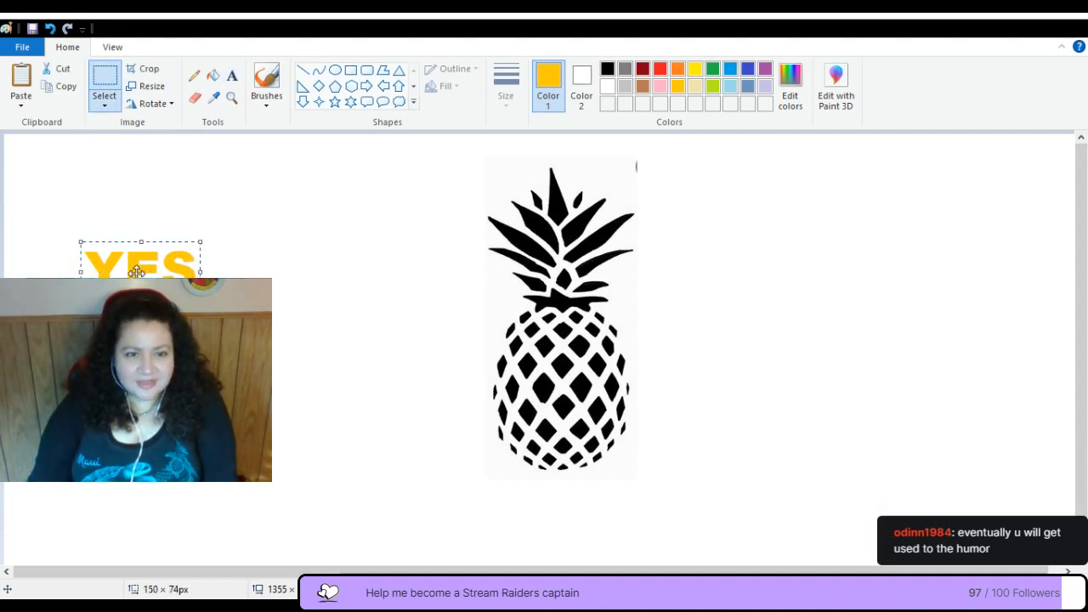
{"action": "left_click_drag", "start_coordinate": [132, 268], "coordinate": [554, 387]}
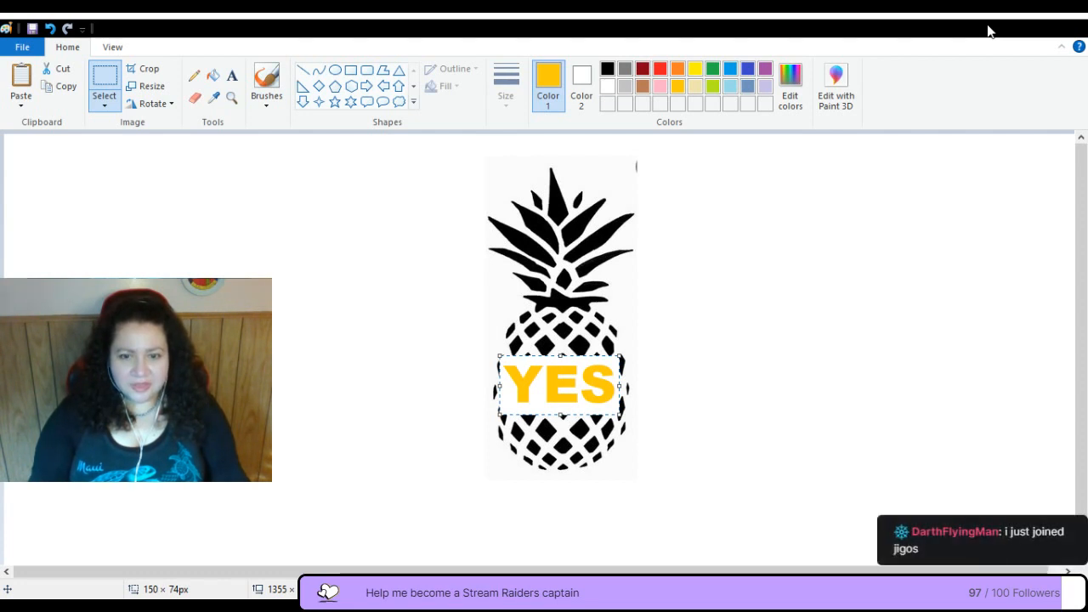
Undo the YES text and its move, and undo pasting the black pineapple
{"action": "left_click", "coordinate": [49, 28]}
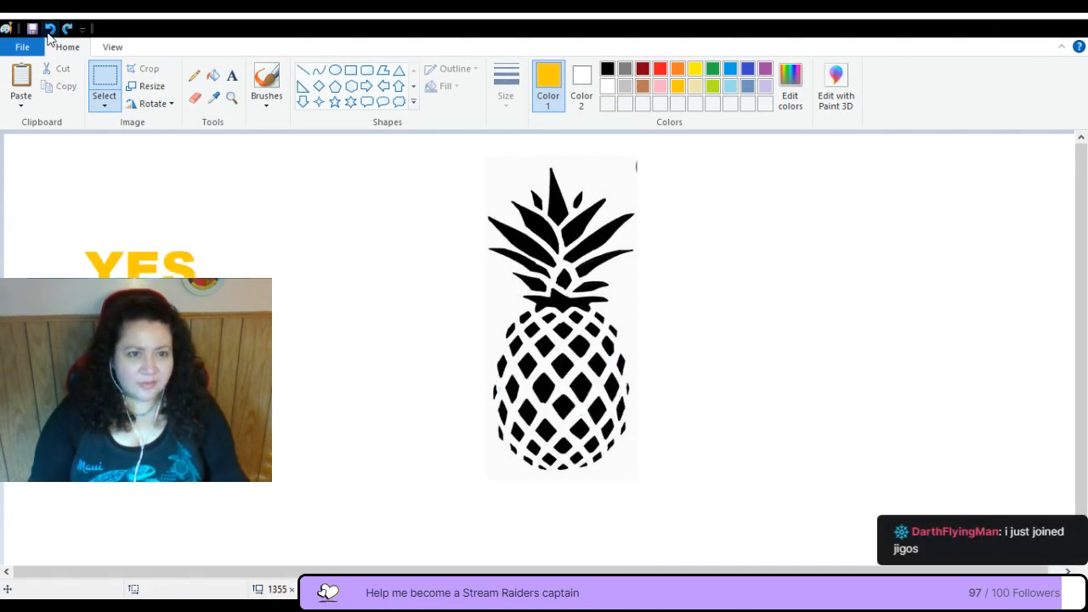
{"action": "left_click", "coordinate": [48, 28]}
{"action": "left_click", "coordinate": [49, 28]}
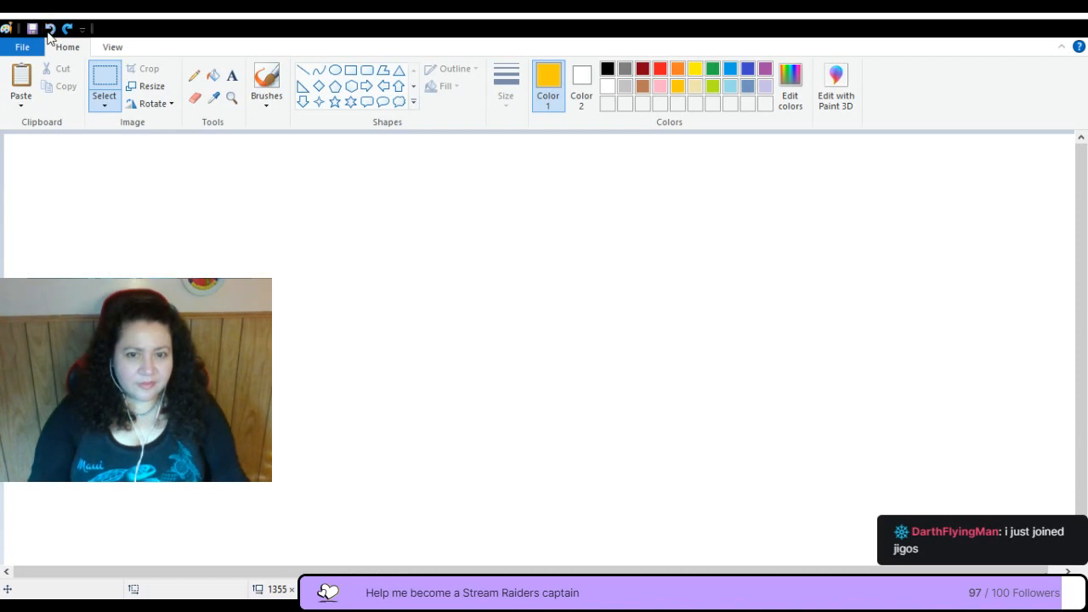
Paste the image of a black warrior figure holding a spear, move it to the canvas middle, and undo the paste
{"action": "key", "text": "ctrl+v"}
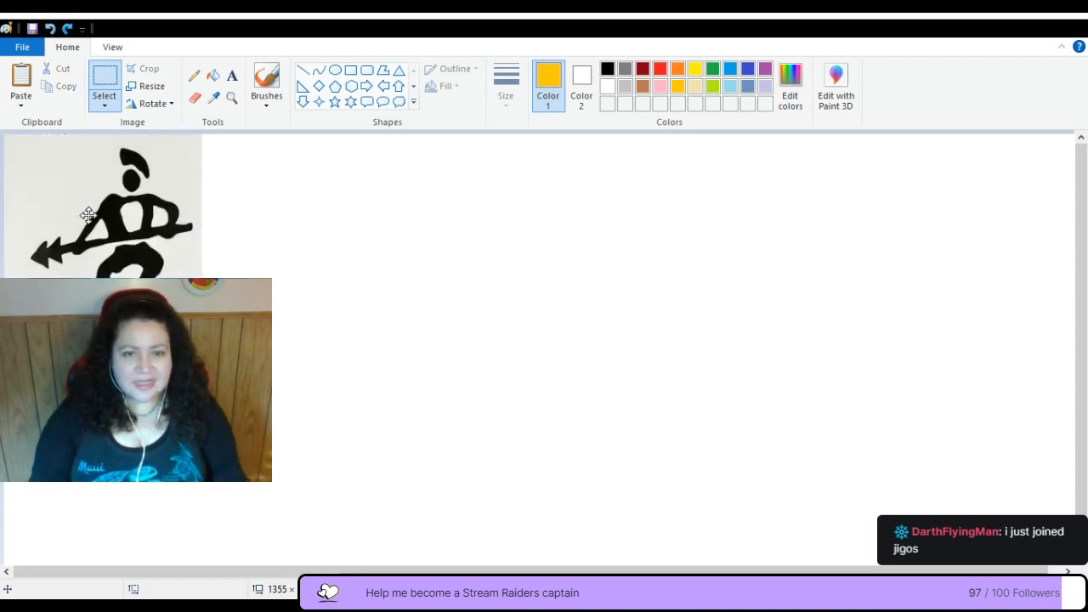
{"action": "left_click_drag", "start_coordinate": [86, 214], "coordinate": [552, 282]}
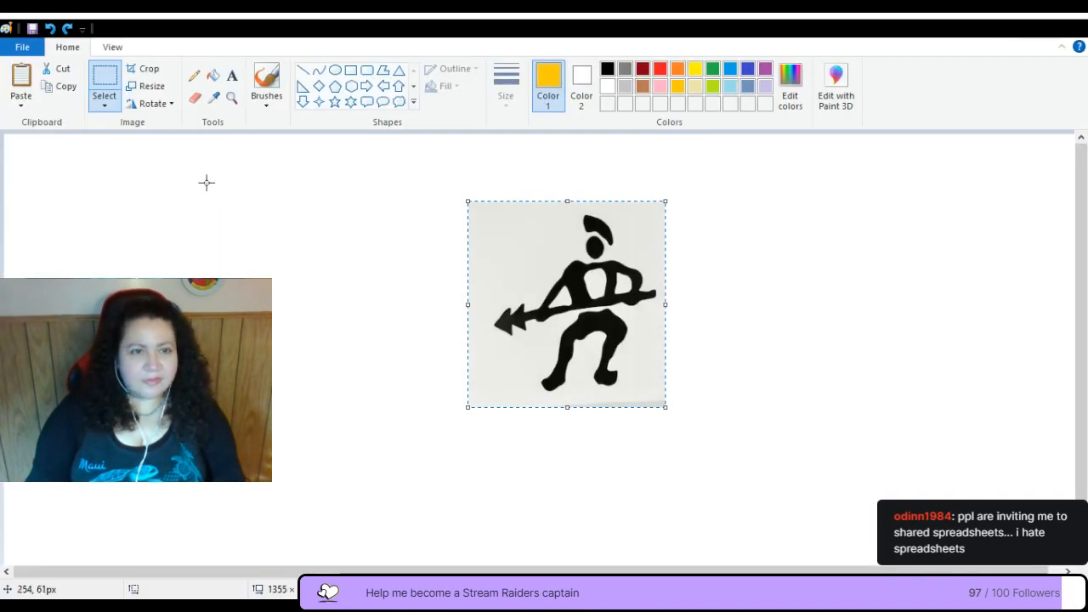
{"action": "left_click", "coordinate": [52, 29]}
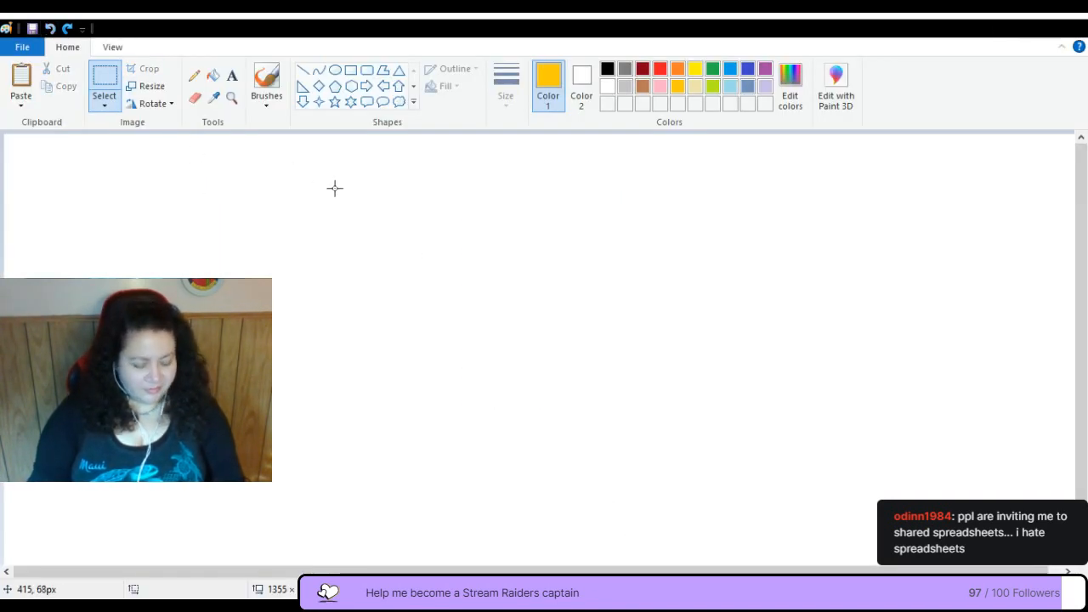
Paste the image of a brown petroglyph figure raising a bar overhead and move it to the canvas middle
{"action": "key", "text": "ctrl+v"}
{"action": "left_click_drag", "start_coordinate": [56, 204], "coordinate": [522, 284]}
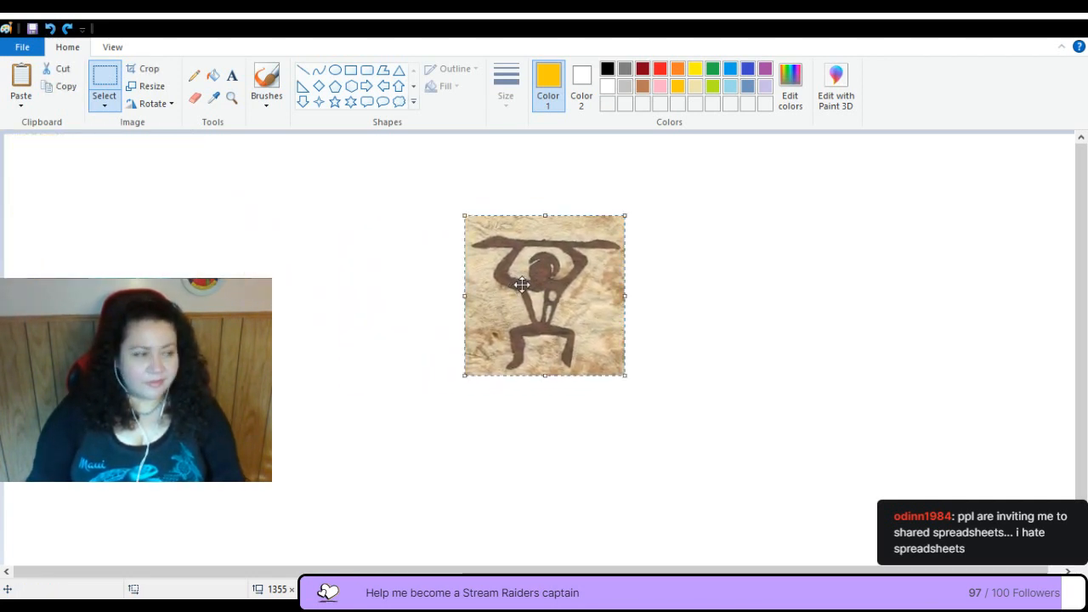